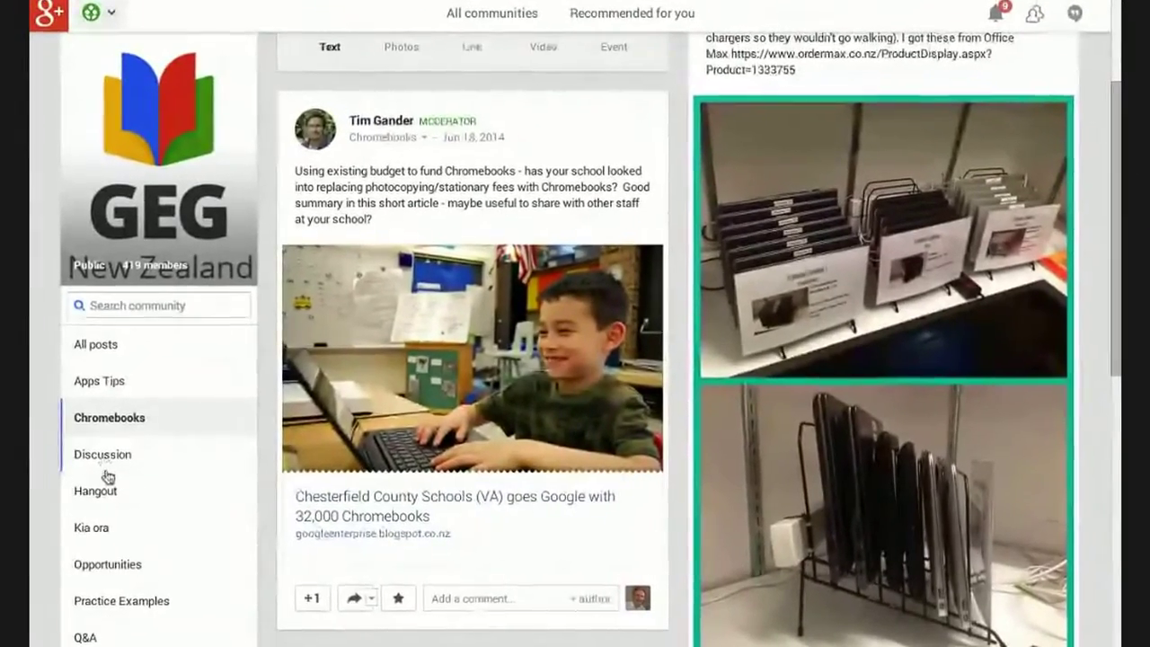
Browse the Discussion, Hangout and Kia ora posts in the GEG New Zealand community
click(104, 465)
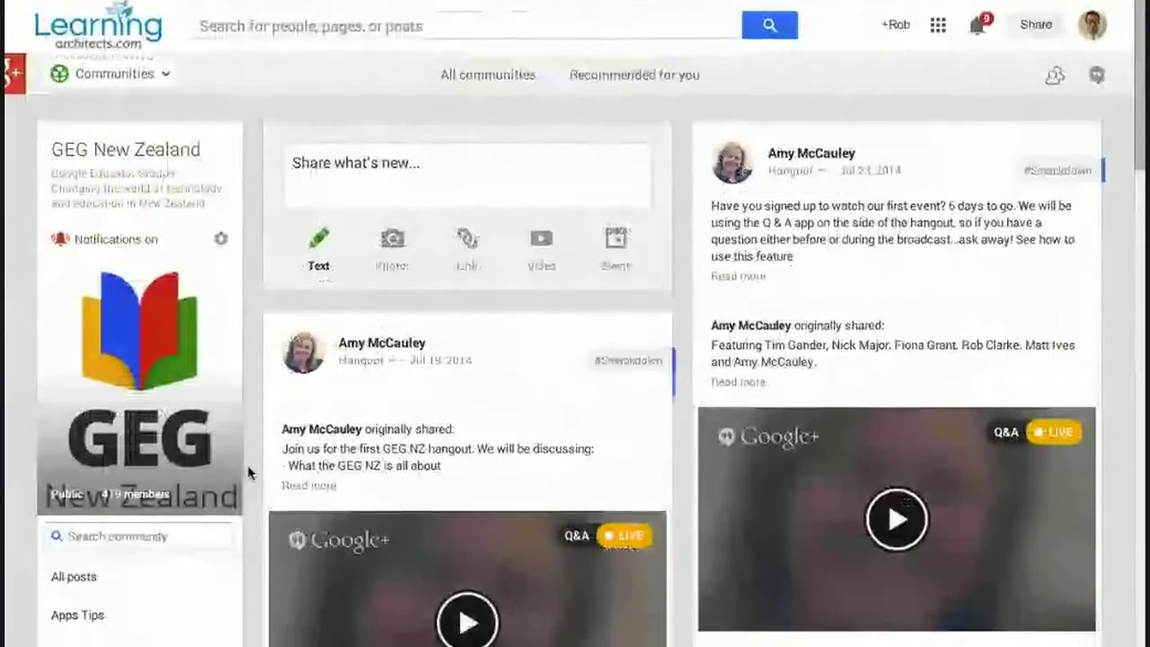
scroll(250, 473, down, 3)
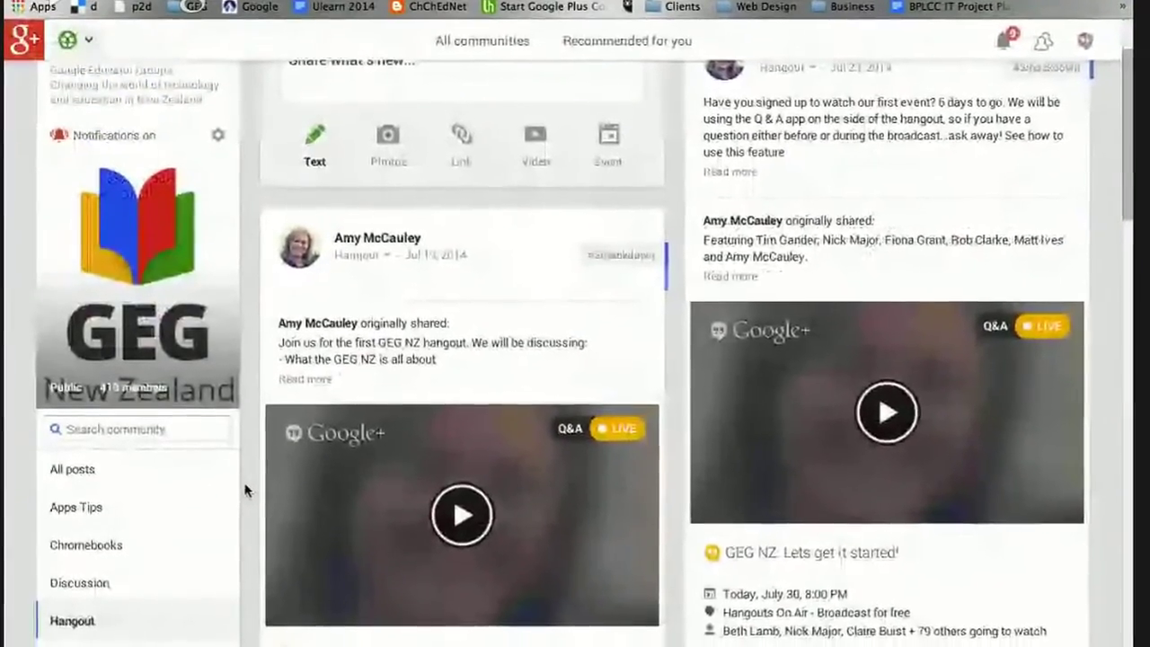
scroll(244, 490, down, 8)
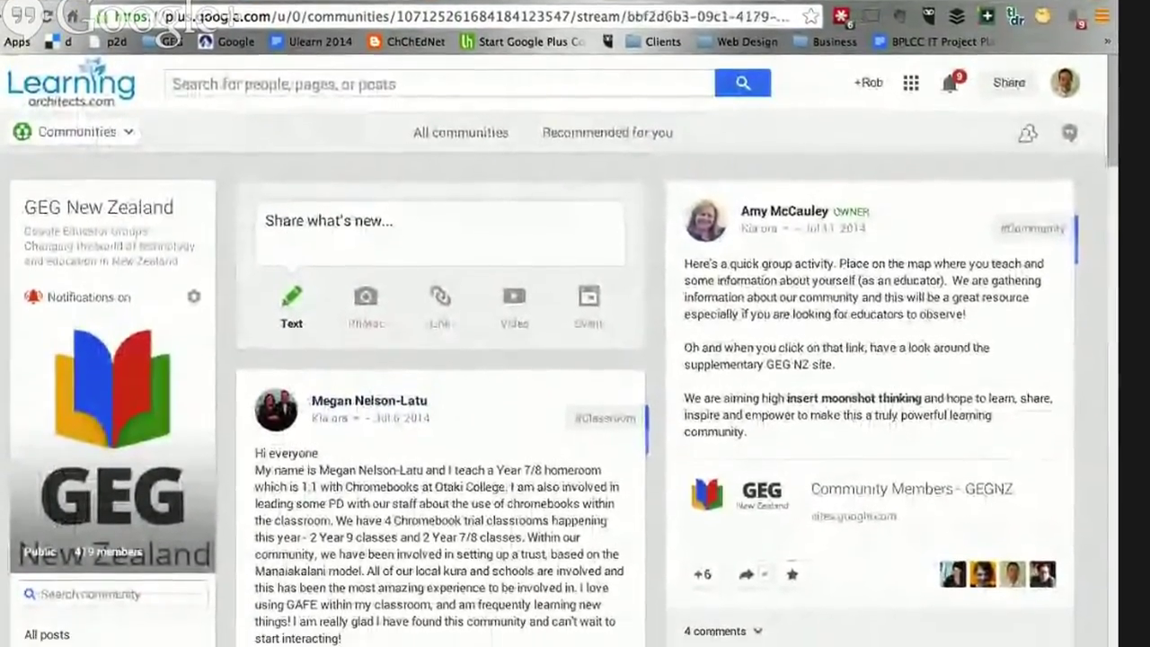
scroll(575, 405, down, 3)
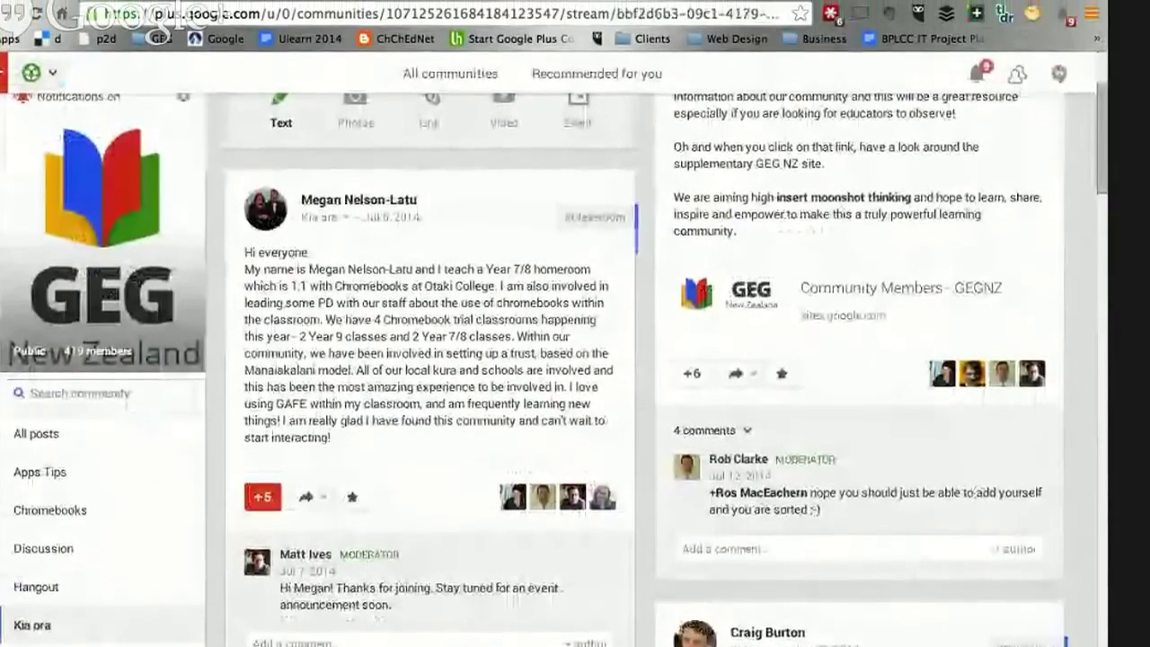
scroll(38, 546, down, 2)
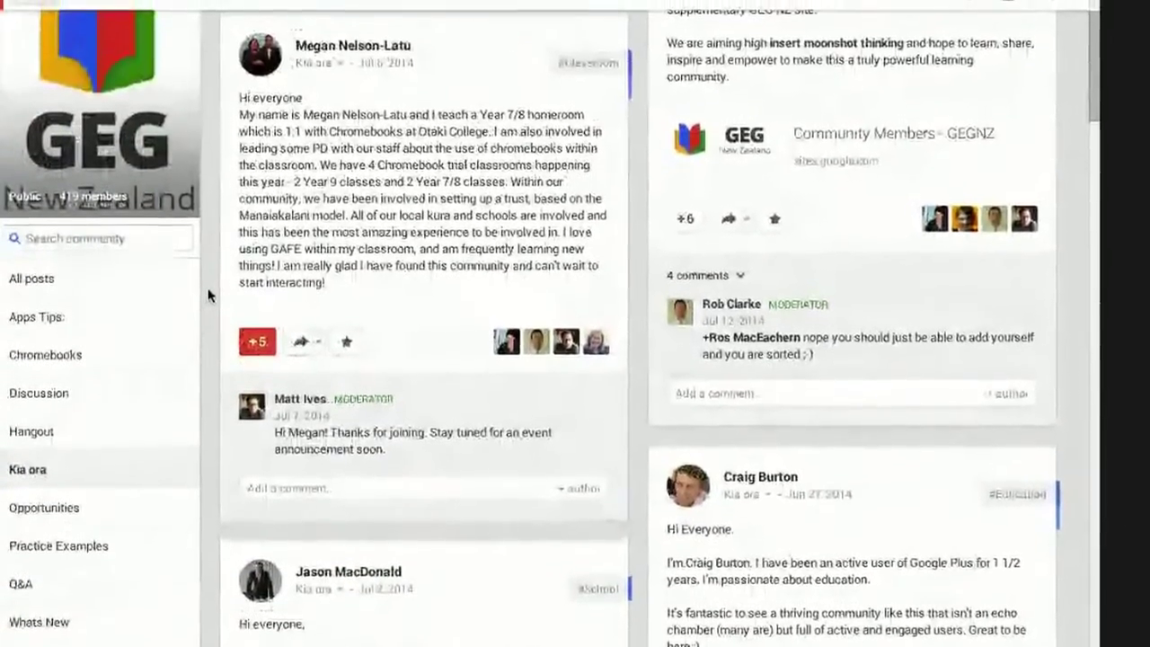
scroll(207, 279, down, 3)
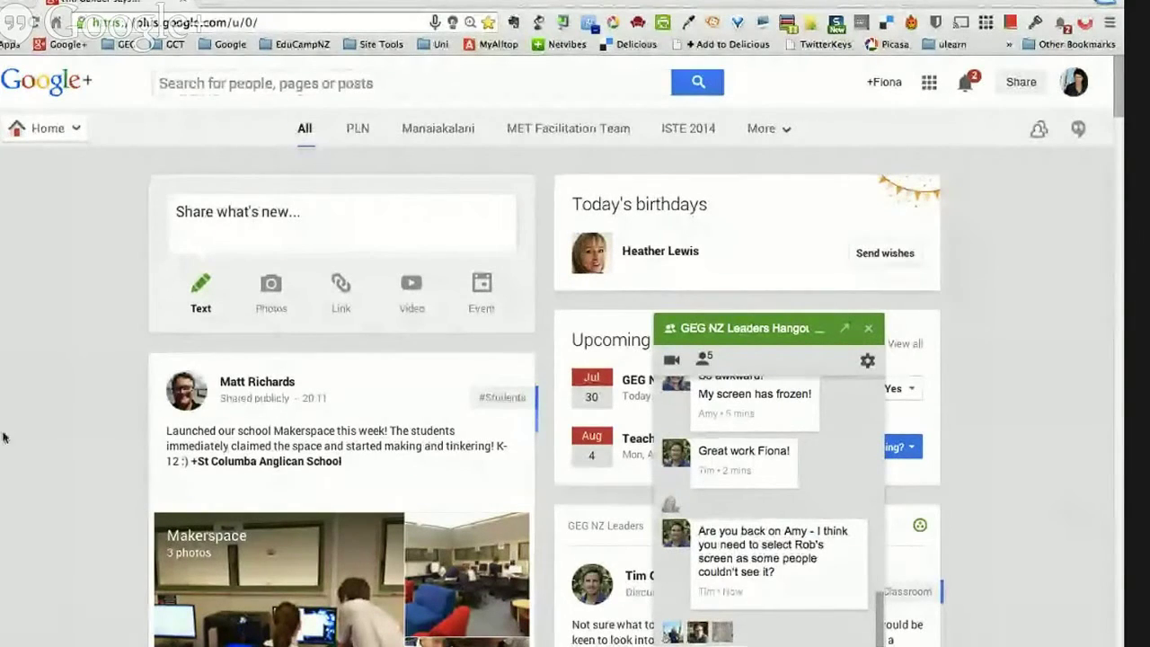
Open the Google+ settings page and minimize the GEG NZ Leaders Hangout chat to review the interaction and notification delivery settings
mouse_move(46, 126)
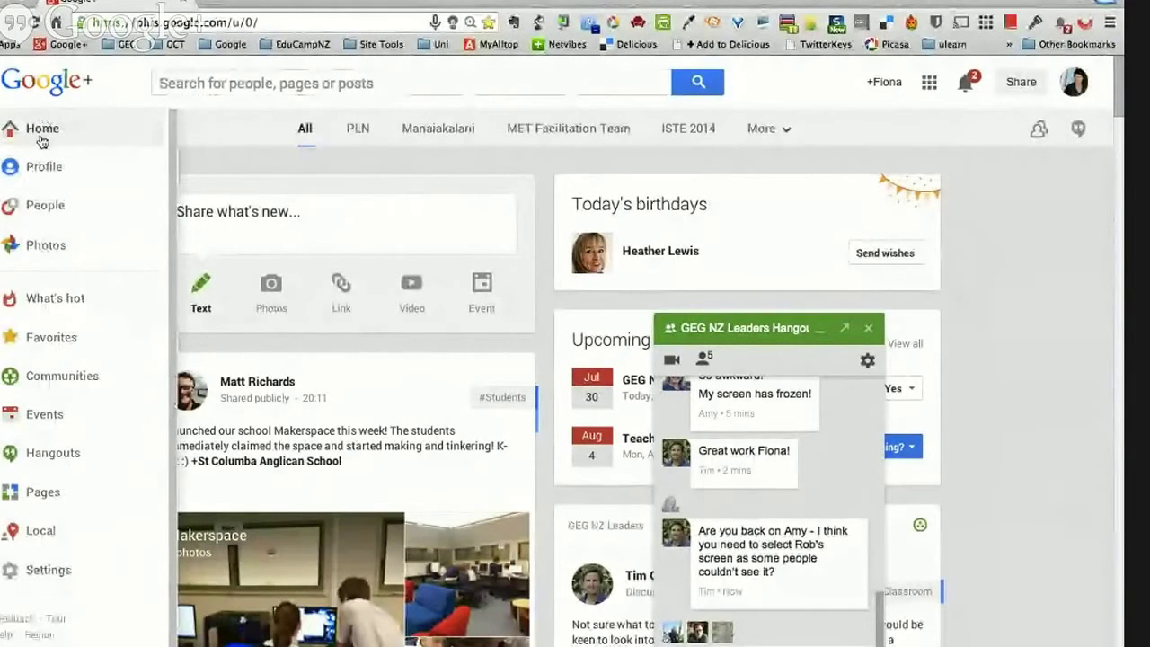
click(50, 570)
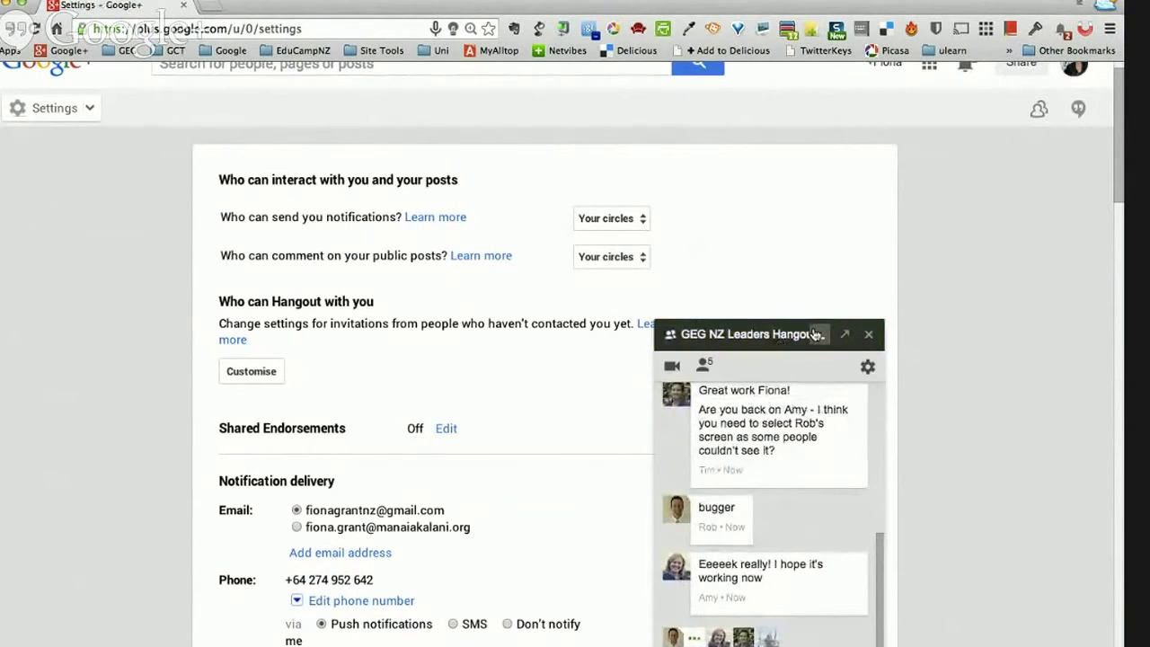
click(818, 334)
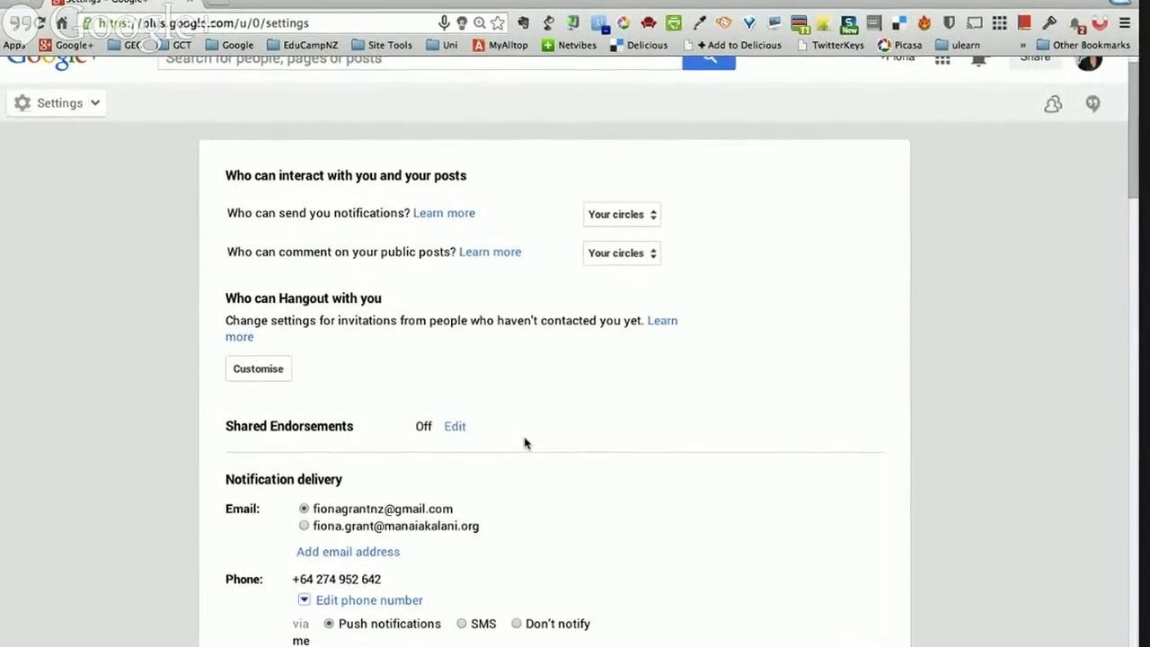
scroll(539, 434, down, 3)
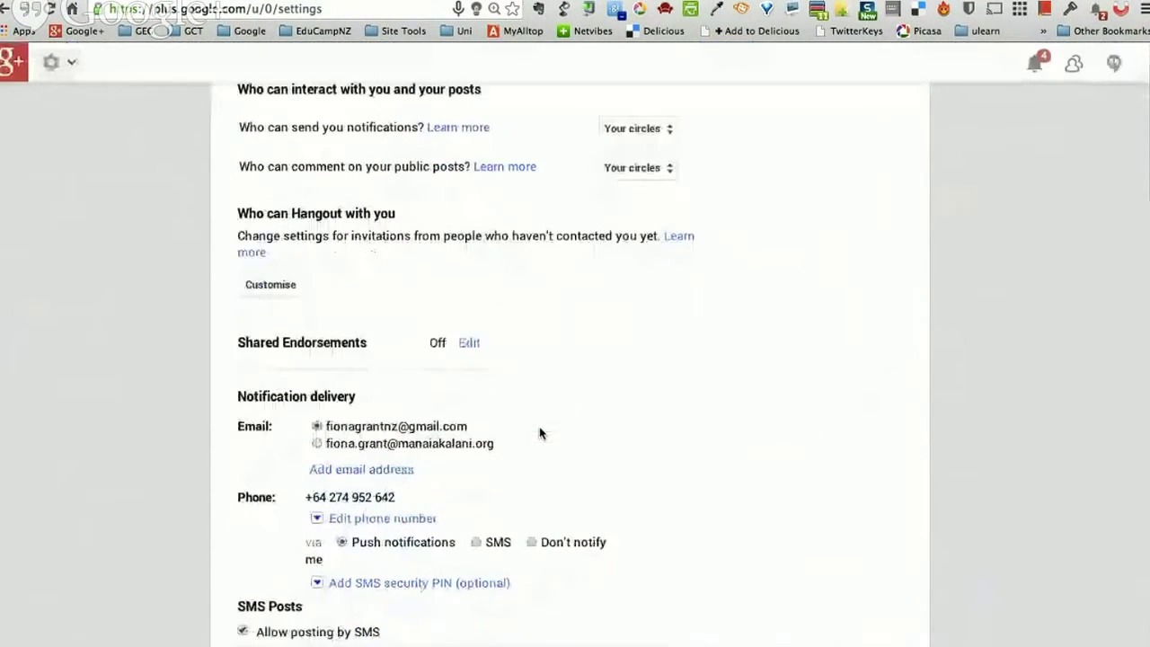
scroll(539, 434, up, 3)
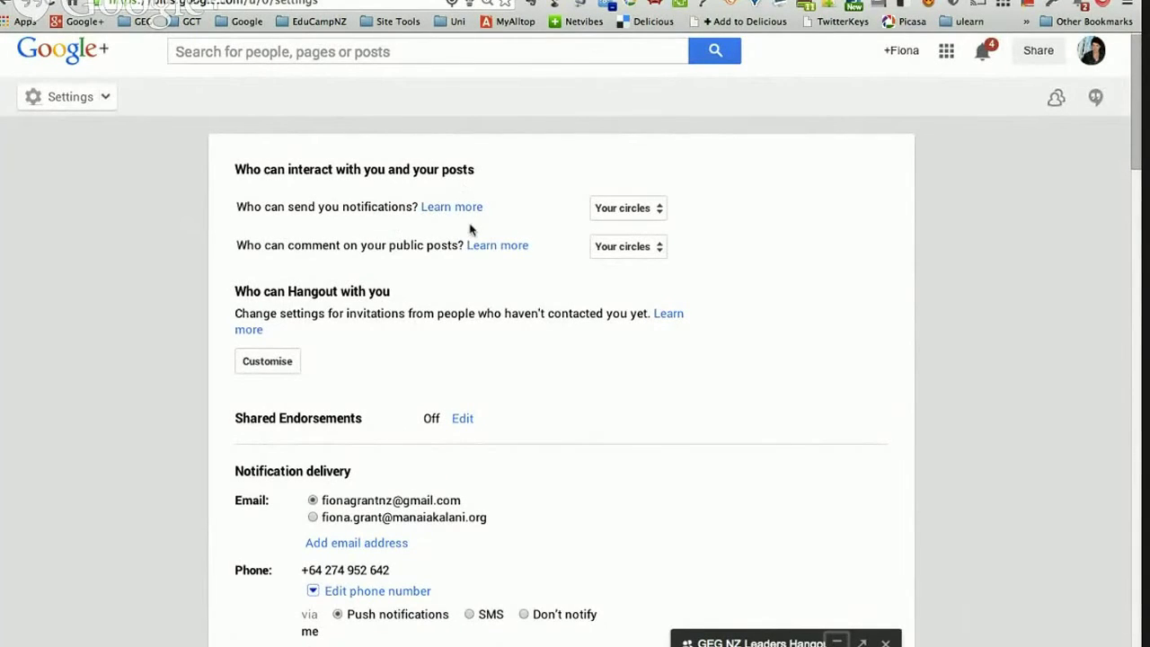
Try a Custom audience for who can send notifications, removing Your circles and checking the available circles, and cancel the change
click(634, 207)
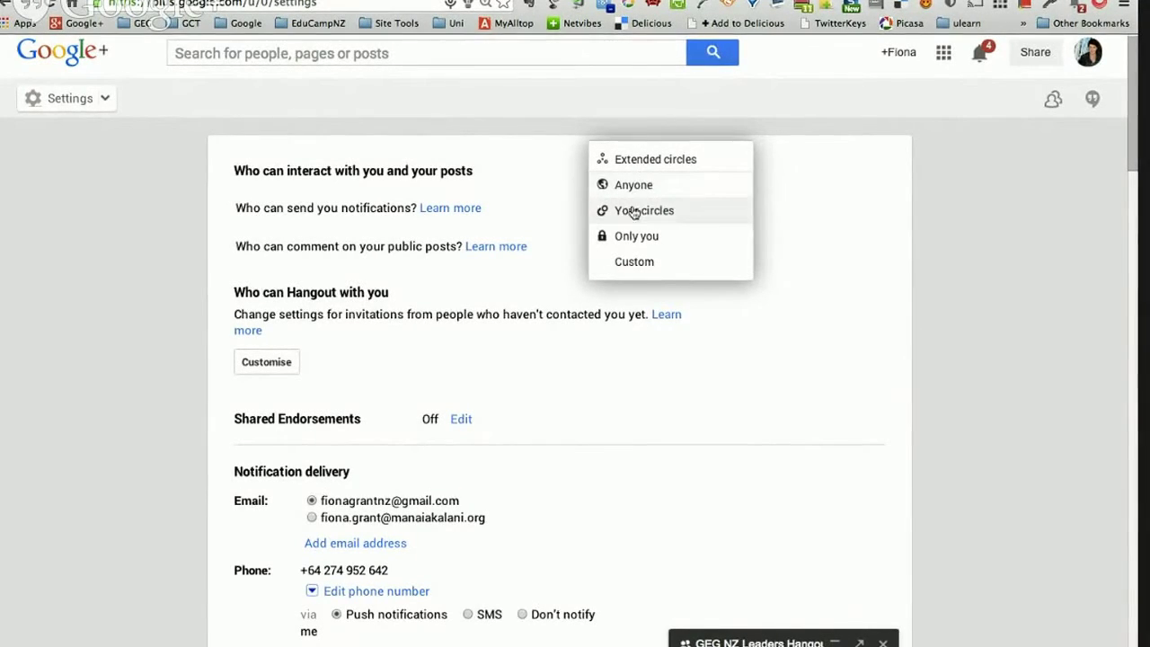
click(634, 262)
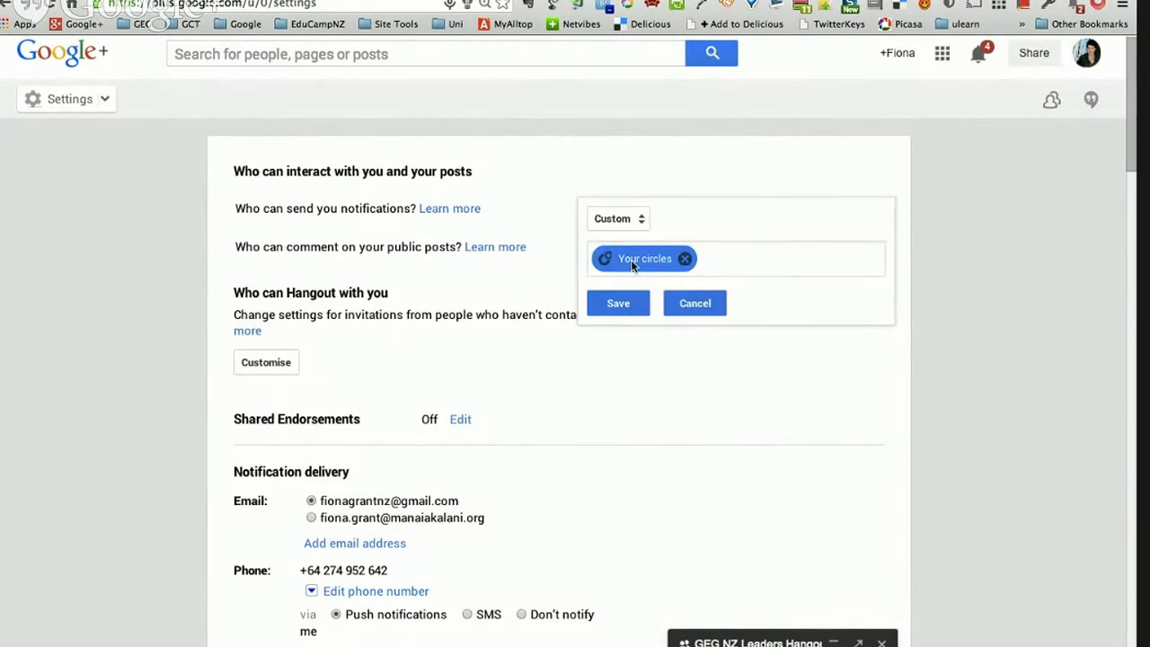
click(685, 259)
click(694, 259)
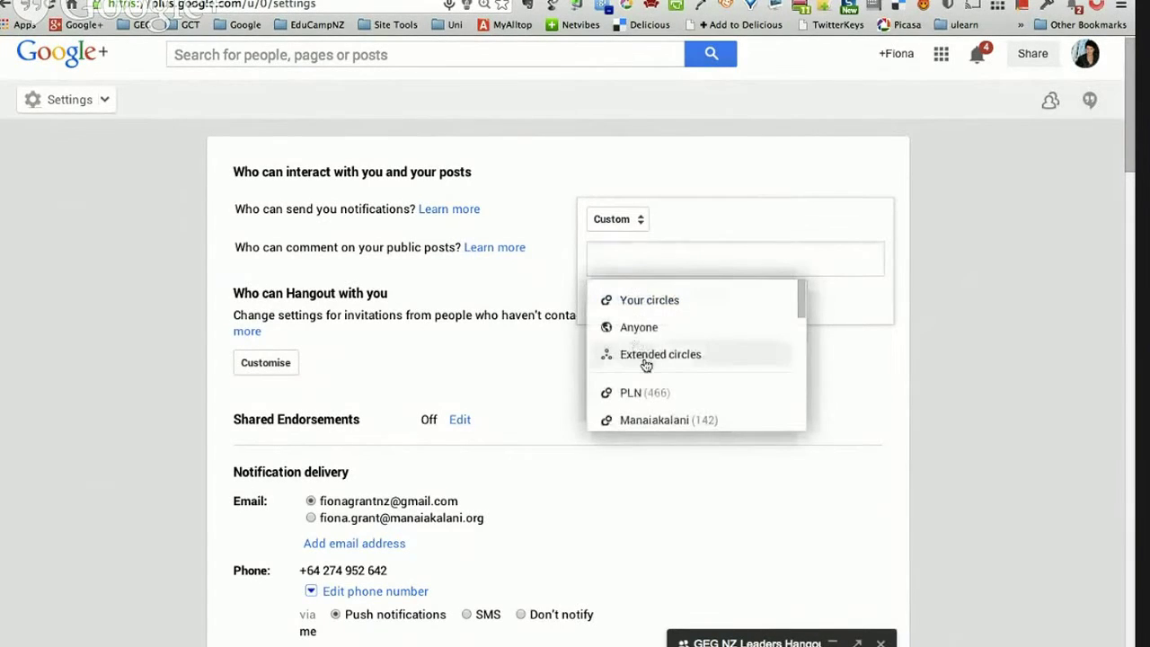
scroll(652, 385, down, 2)
scroll(652, 386, down, 3)
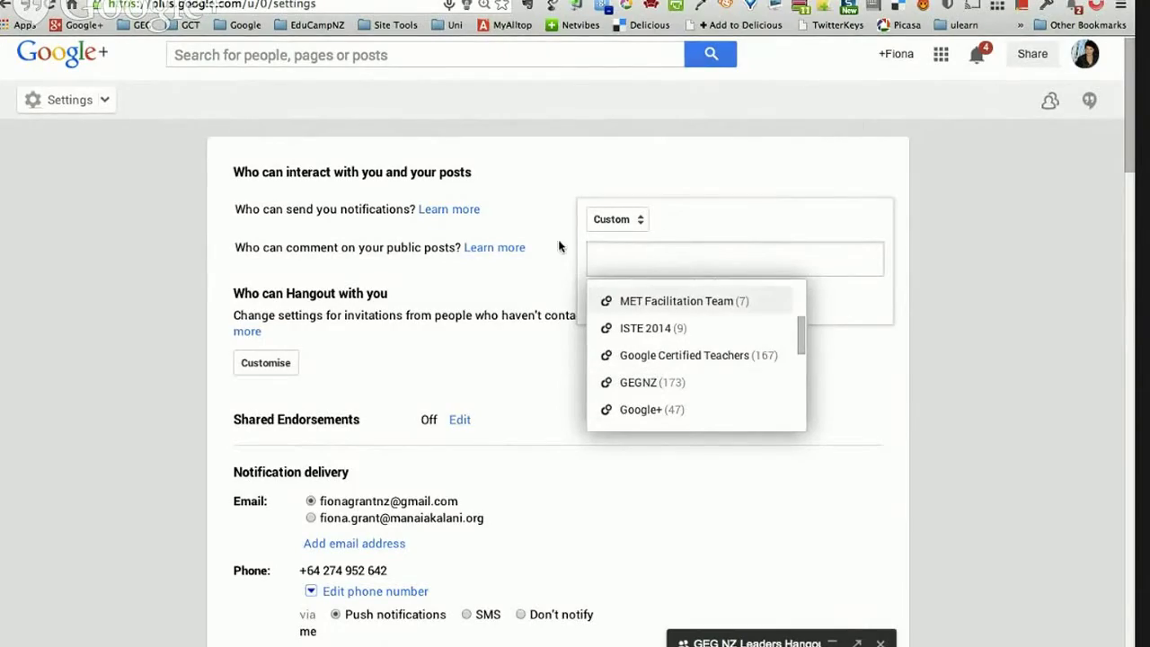
click(551, 203)
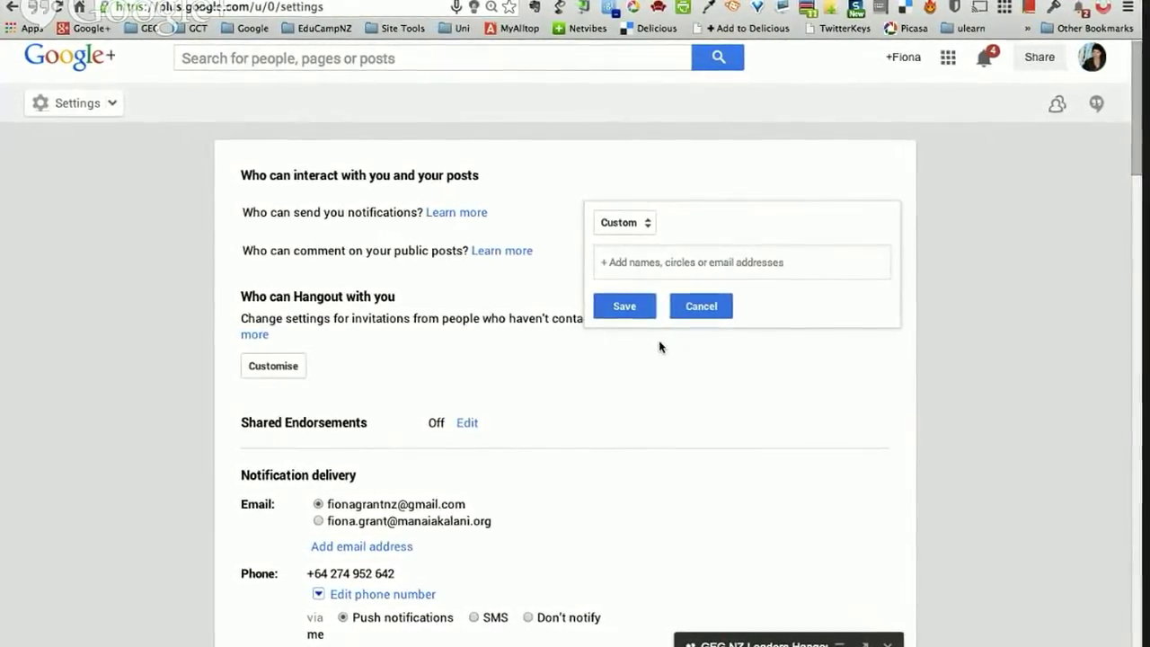
click(694, 310)
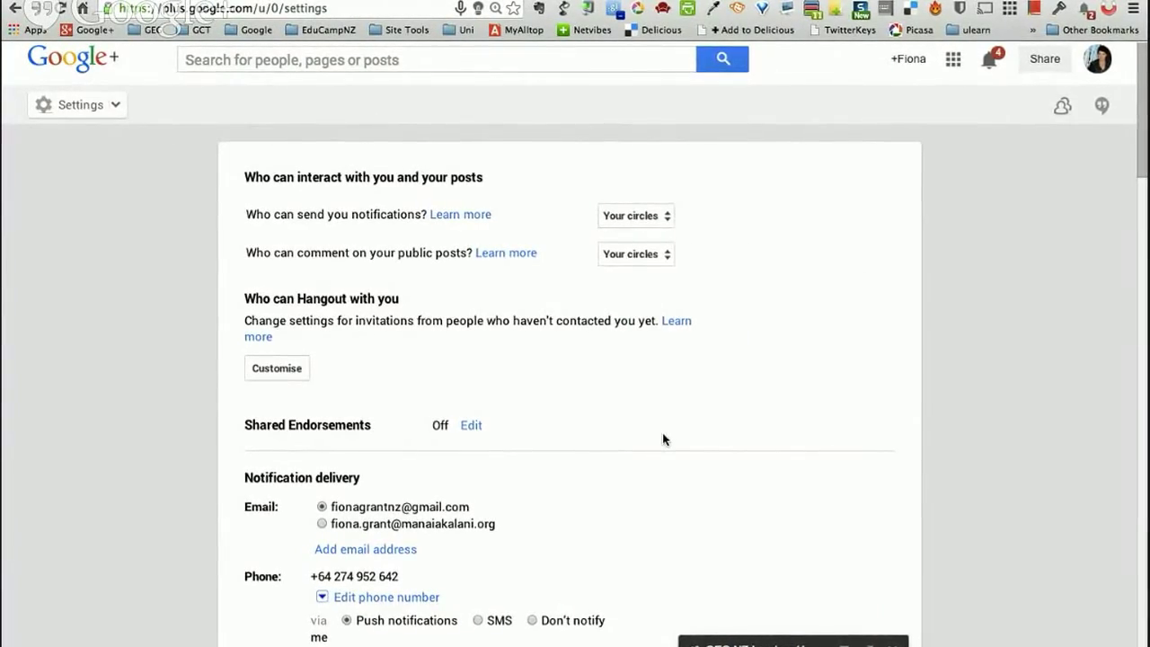
Expand the Posts category under Receive notifications to examine its email and phone options
scroll(664, 438, down, 4)
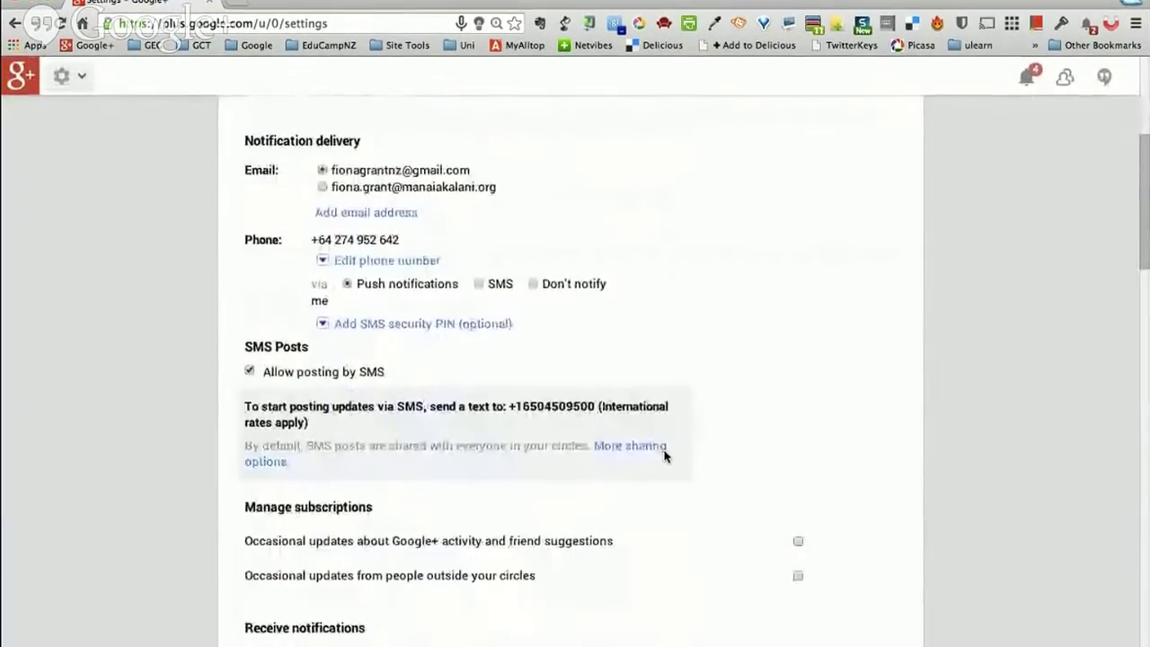
scroll(665, 454, down, 5)
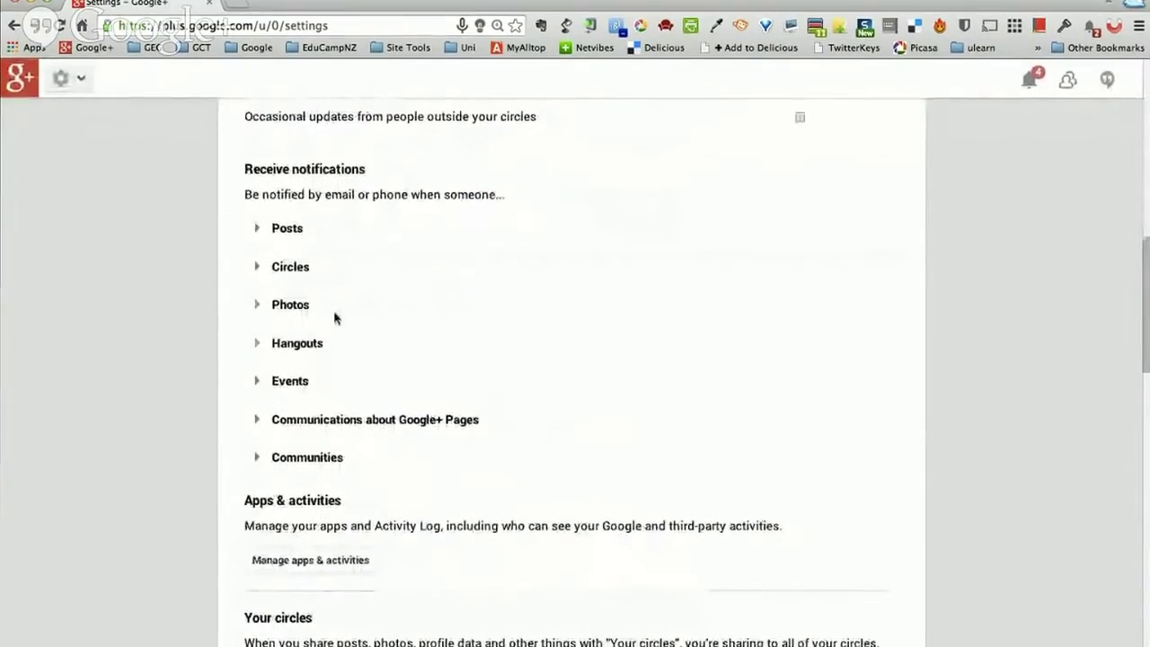
click(256, 227)
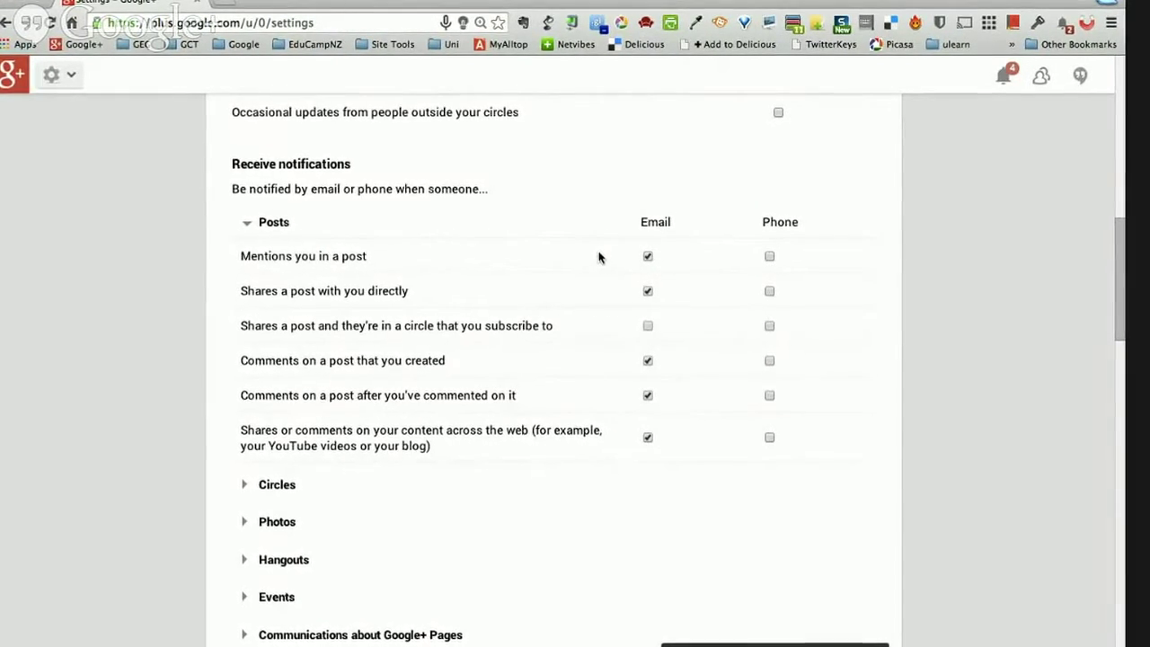
scroll(600, 258, up, 1)
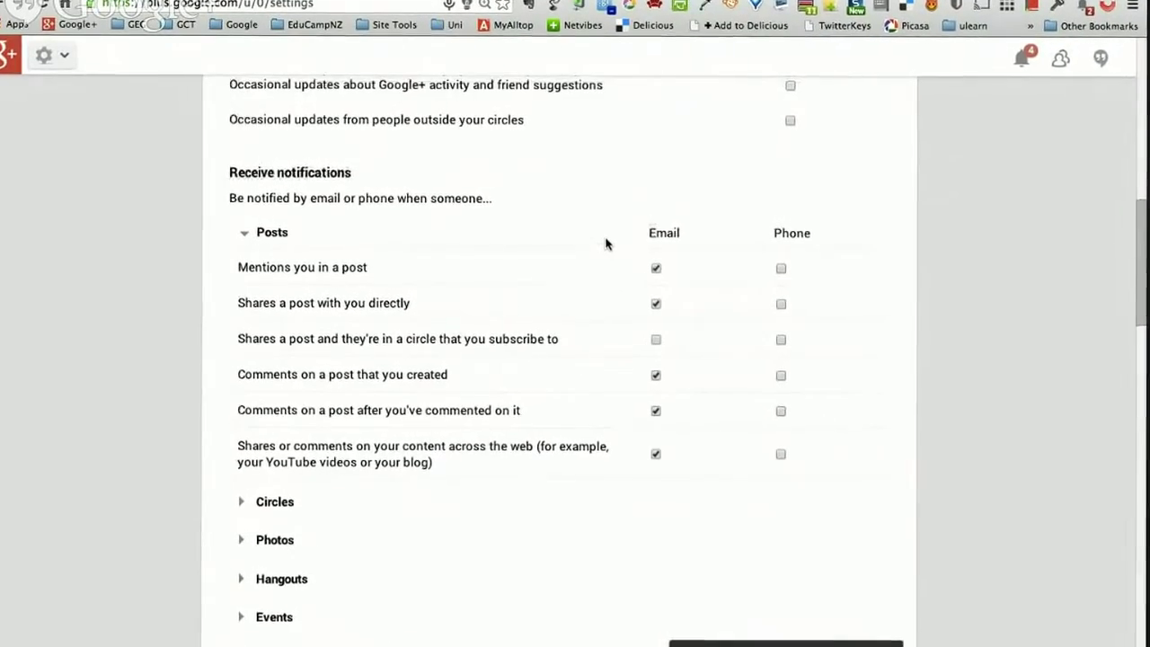
Go to the home feed and add the post "Schools ditch the pens and paper for cutting edge technology" to favorites
scroll(606, 243, up, 8)
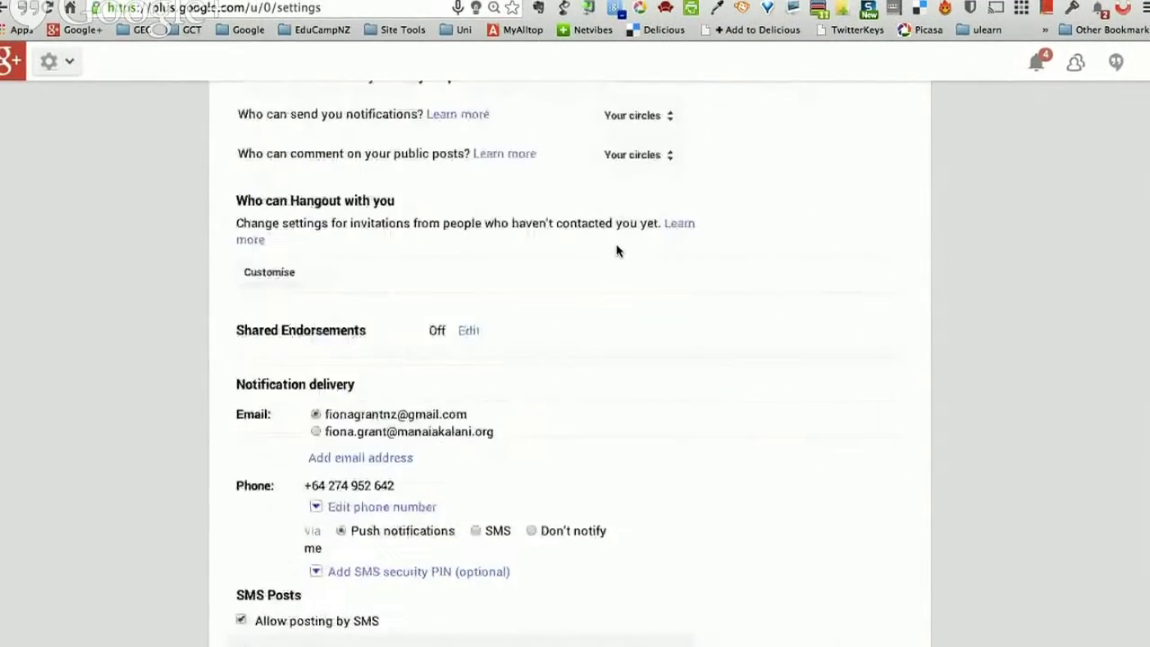
scroll(617, 251, up, 2)
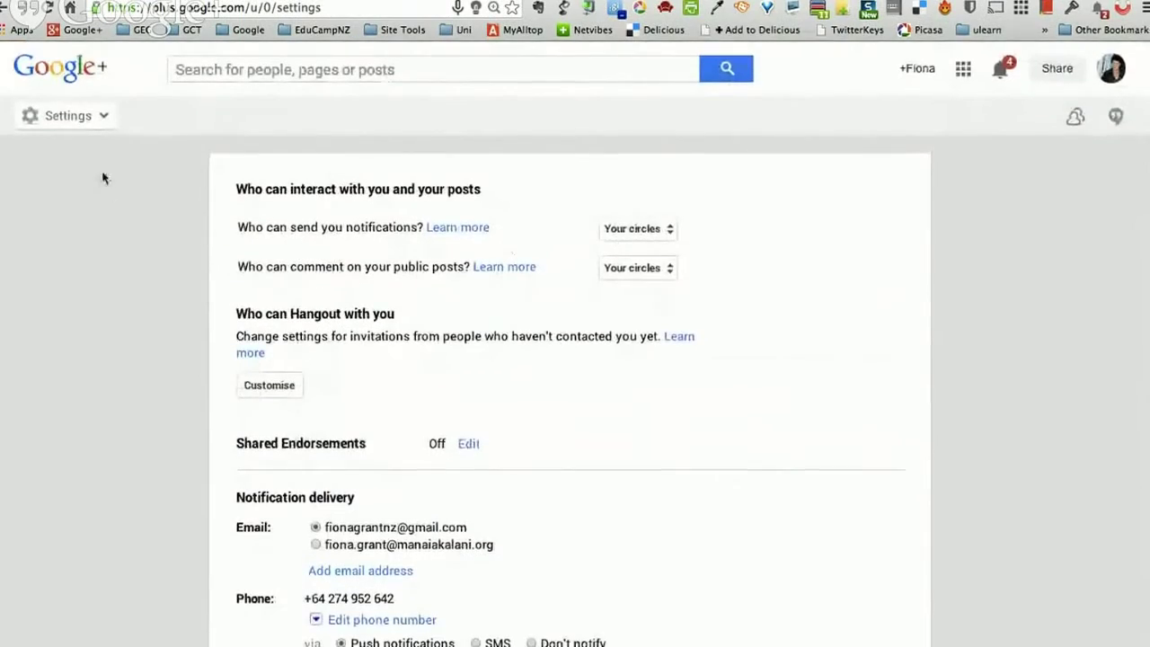
mouse_move(64, 120)
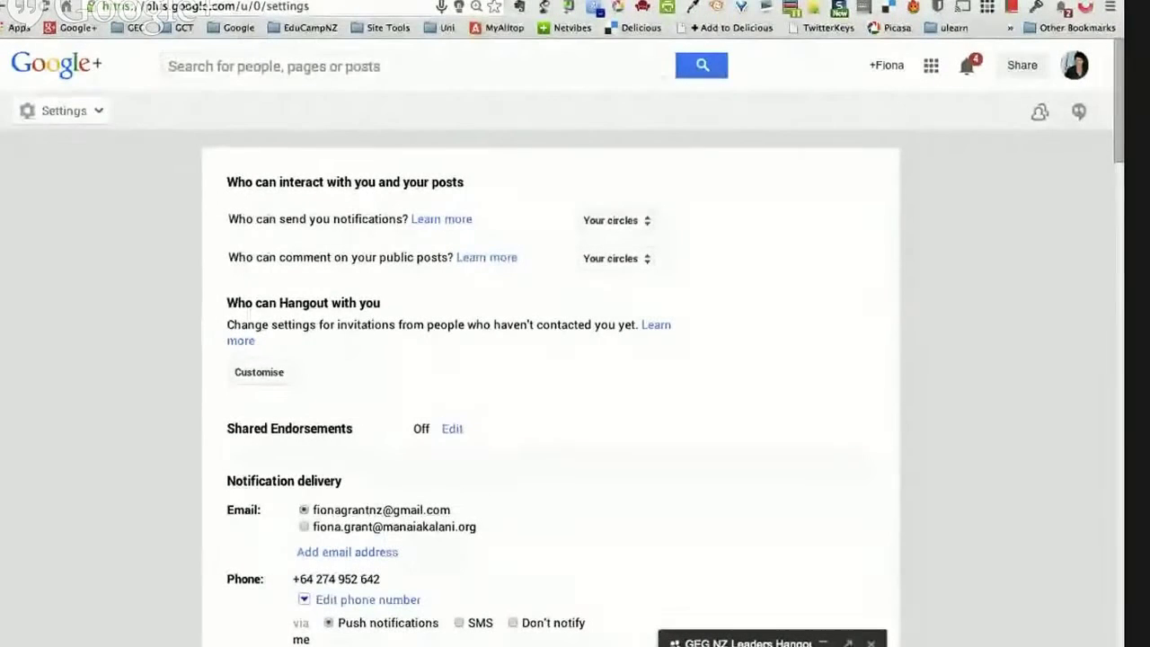
mouse_move(47, 117)
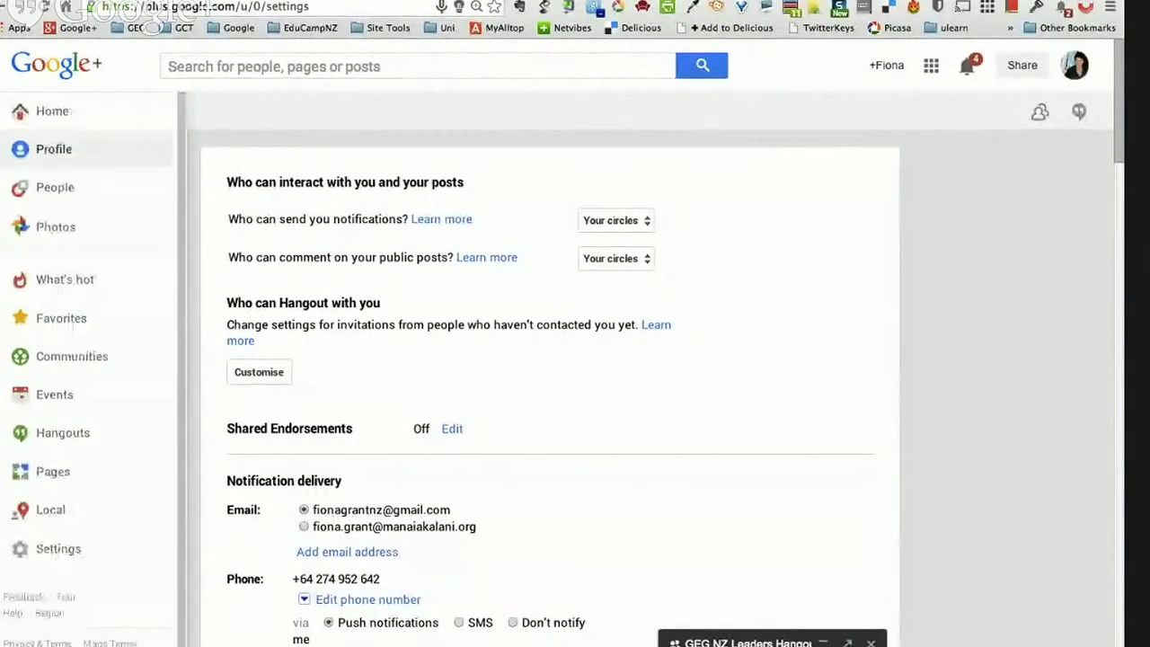
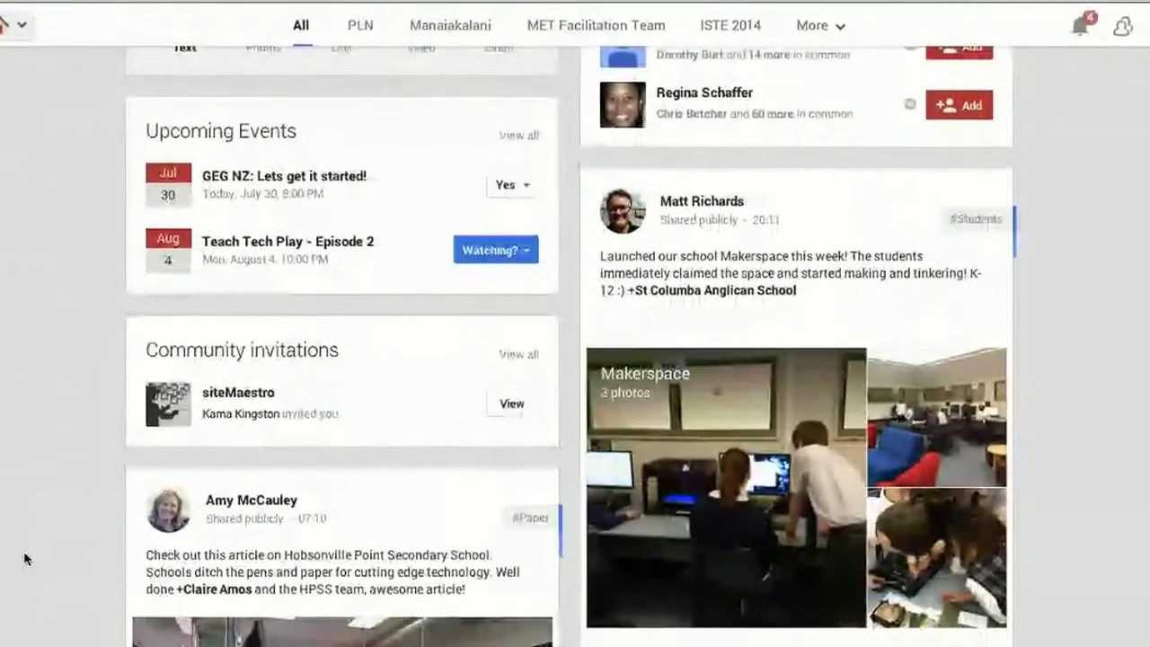
scroll(23, 557, down, 5)
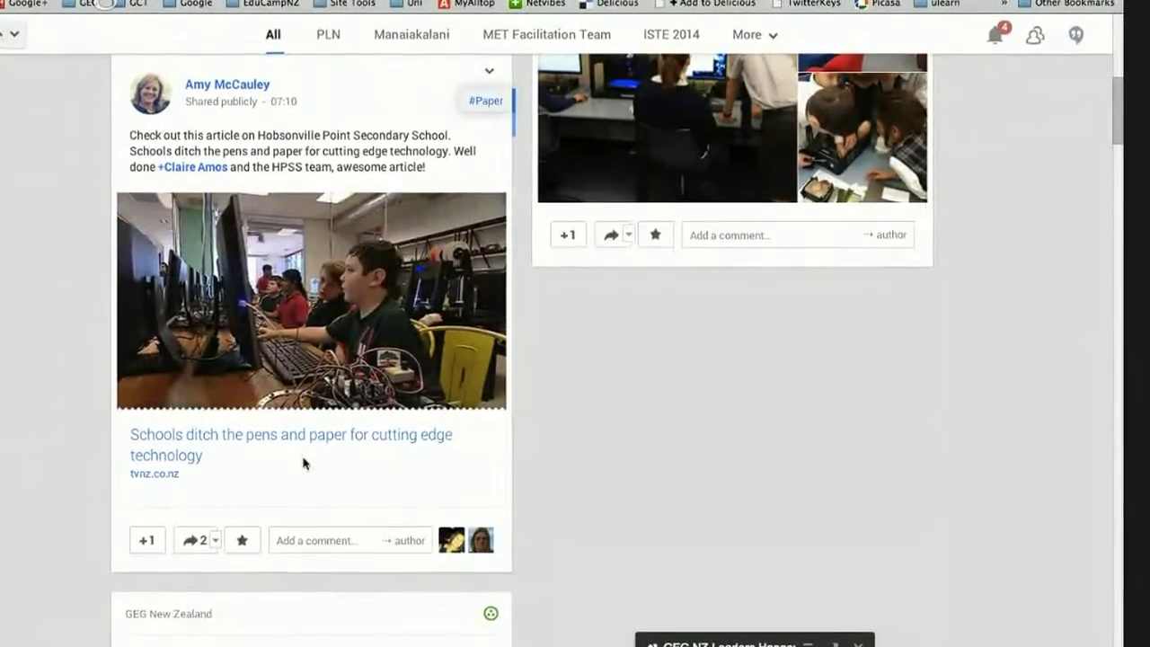
click(243, 556)
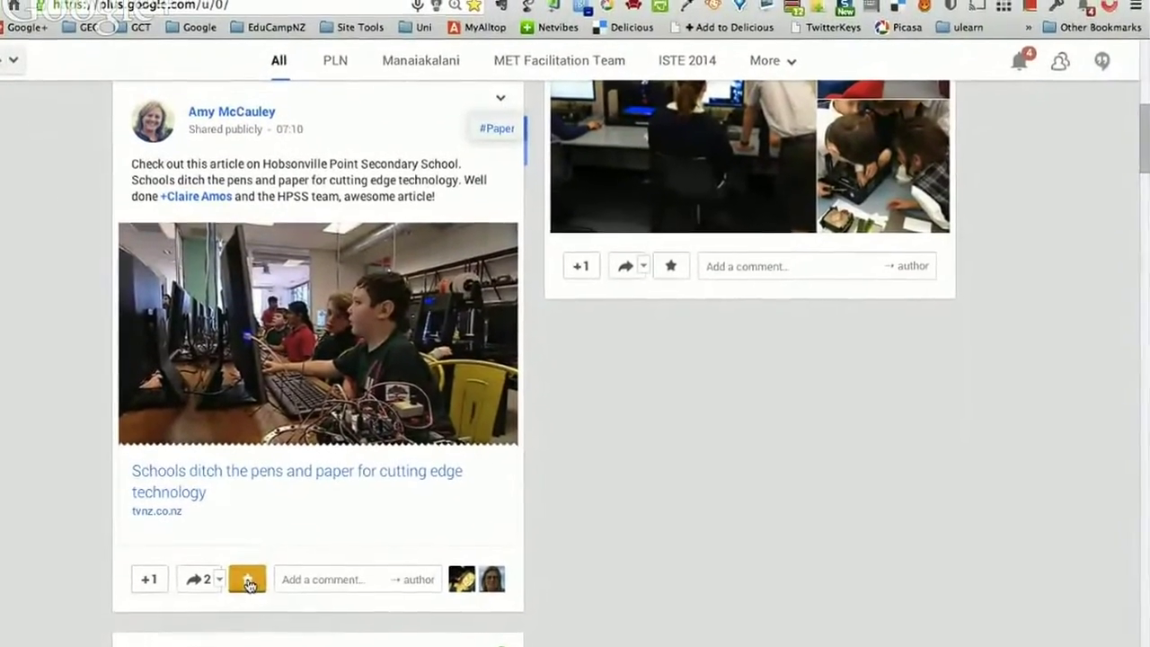
Open the Favorites page and look through the saved posts
scroll(49, 351, up, 8)
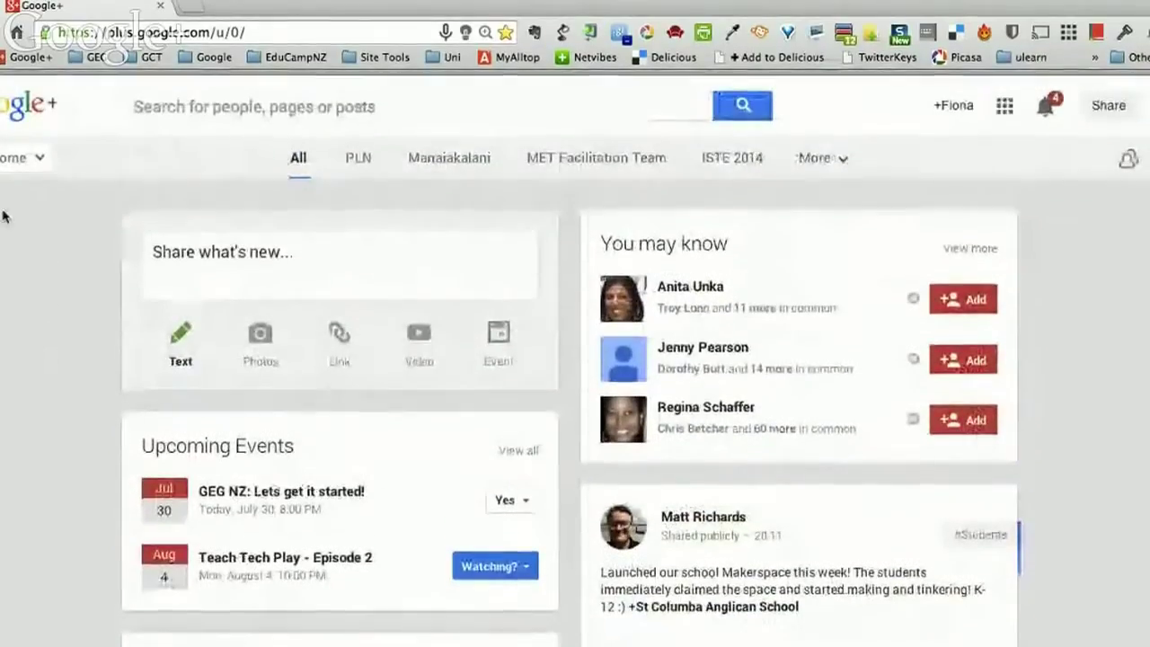
mouse_move(5, 216)
click(13, 289)
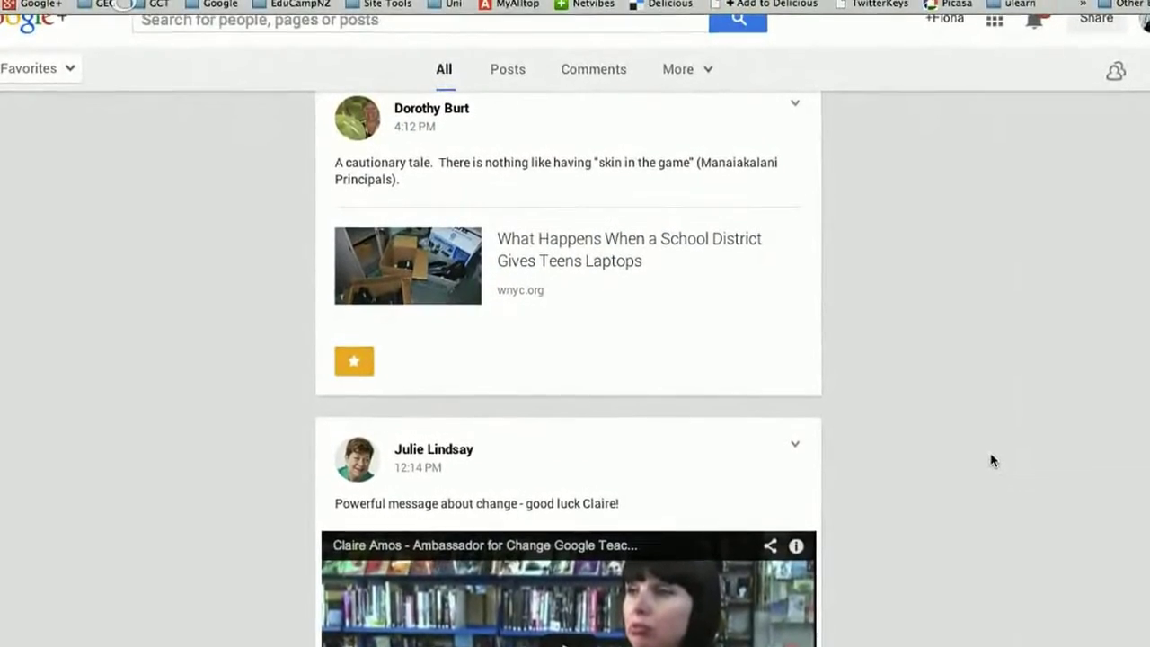
scroll(993, 460, down, 3)
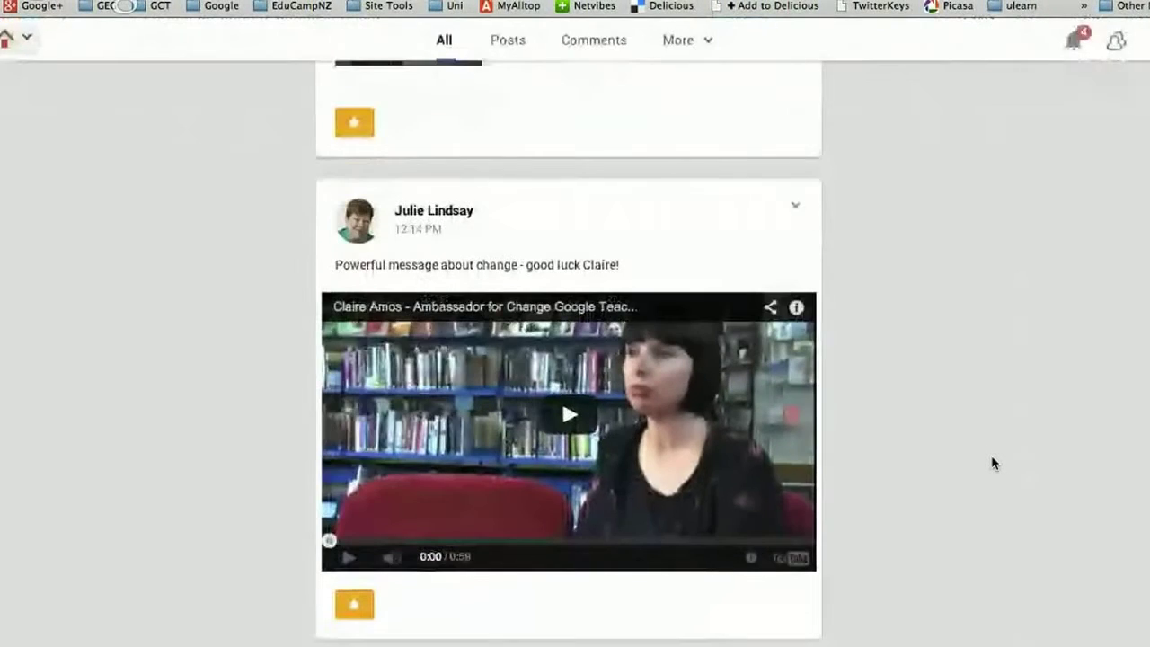
scroll(993, 463, down, 2)
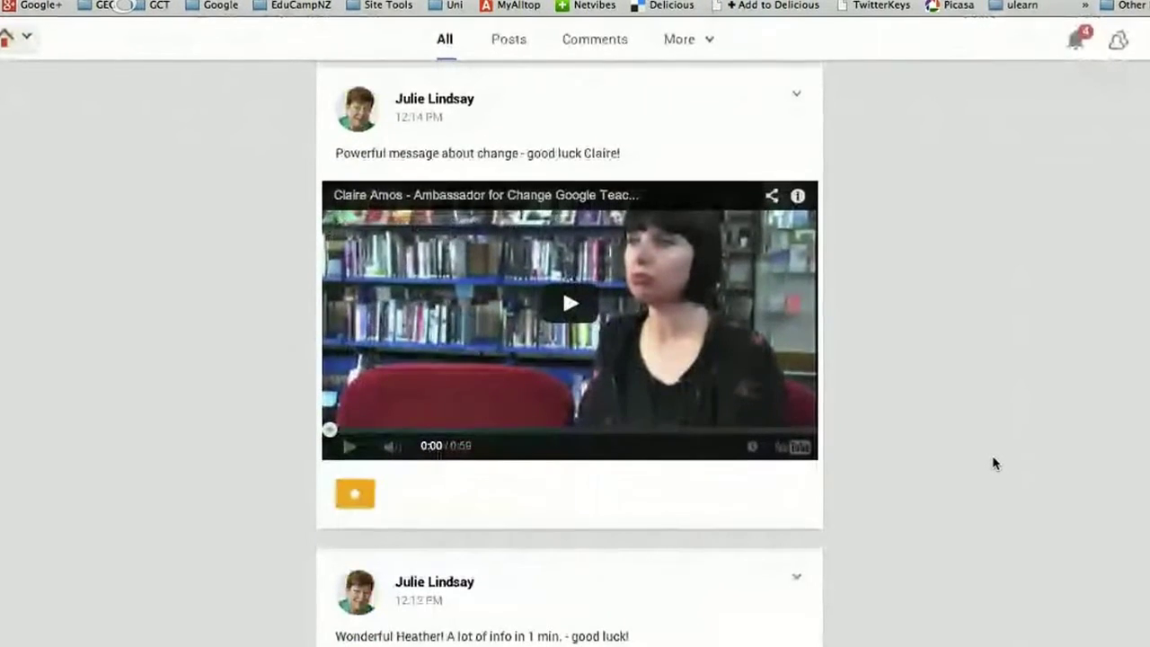
scroll(993, 463, down, 2)
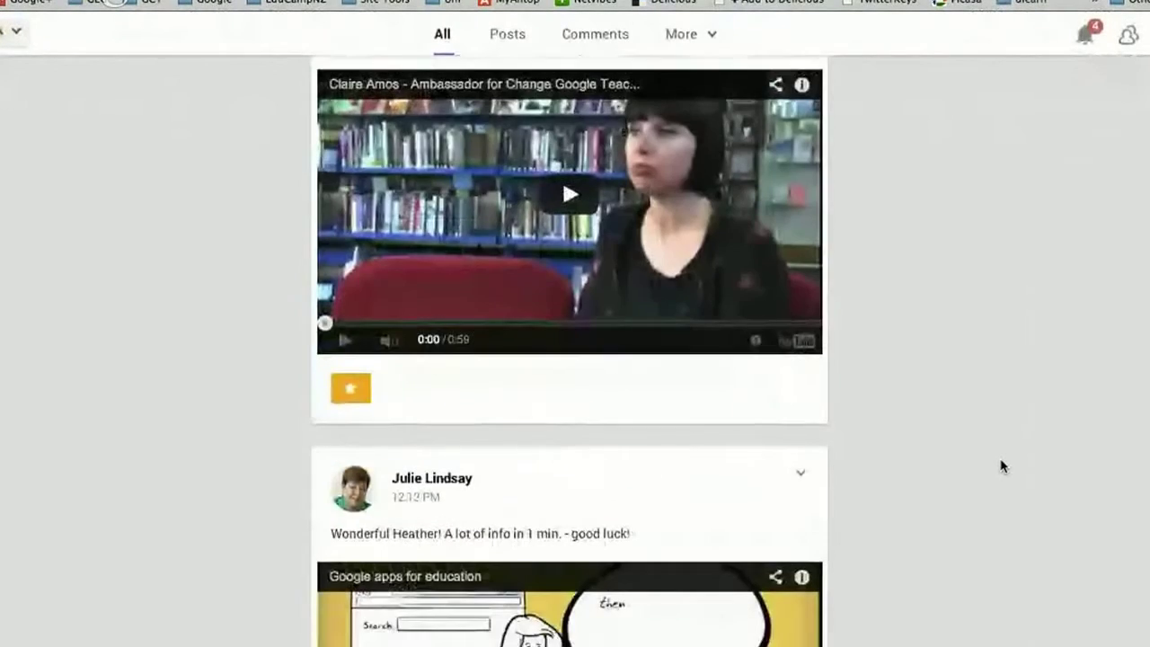
scroll(1004, 466, down, 3)
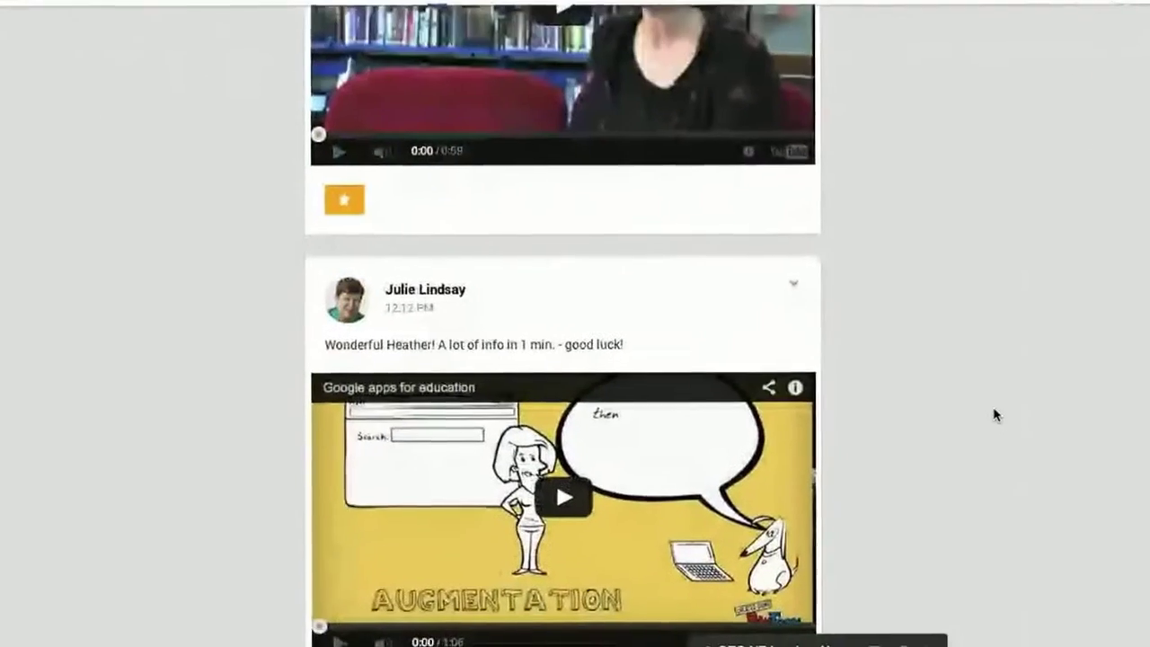
scroll(899, 441, up, 5)
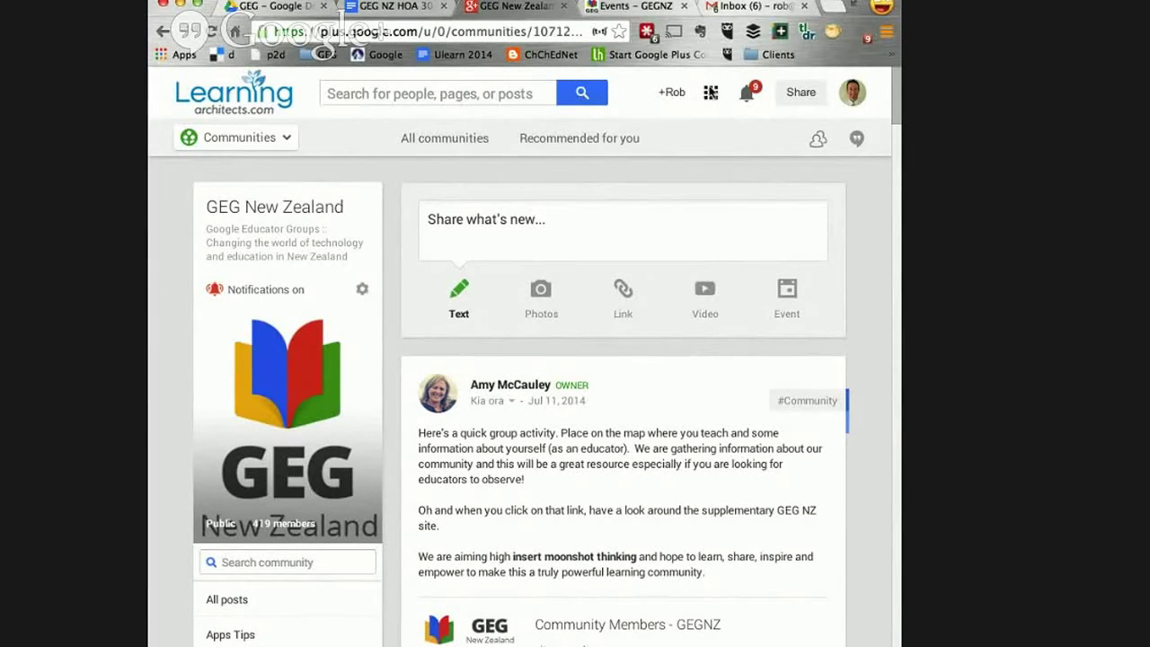
Examine the shortcuts in the Google app launcher on the community page and close it
click(711, 93)
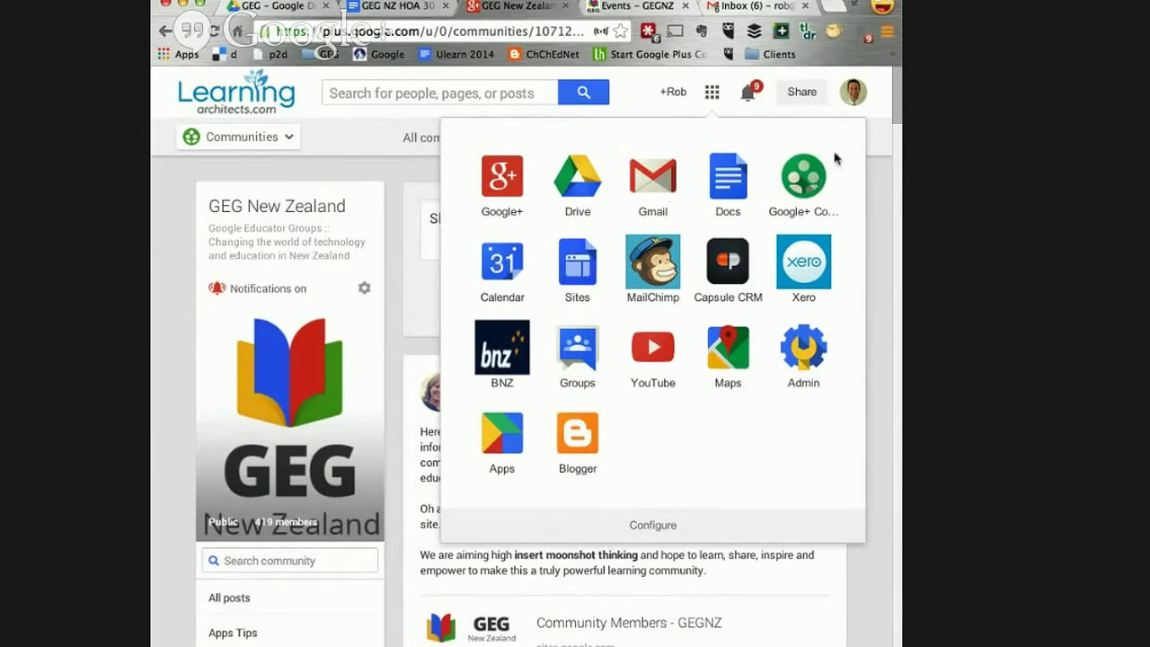
click(882, 133)
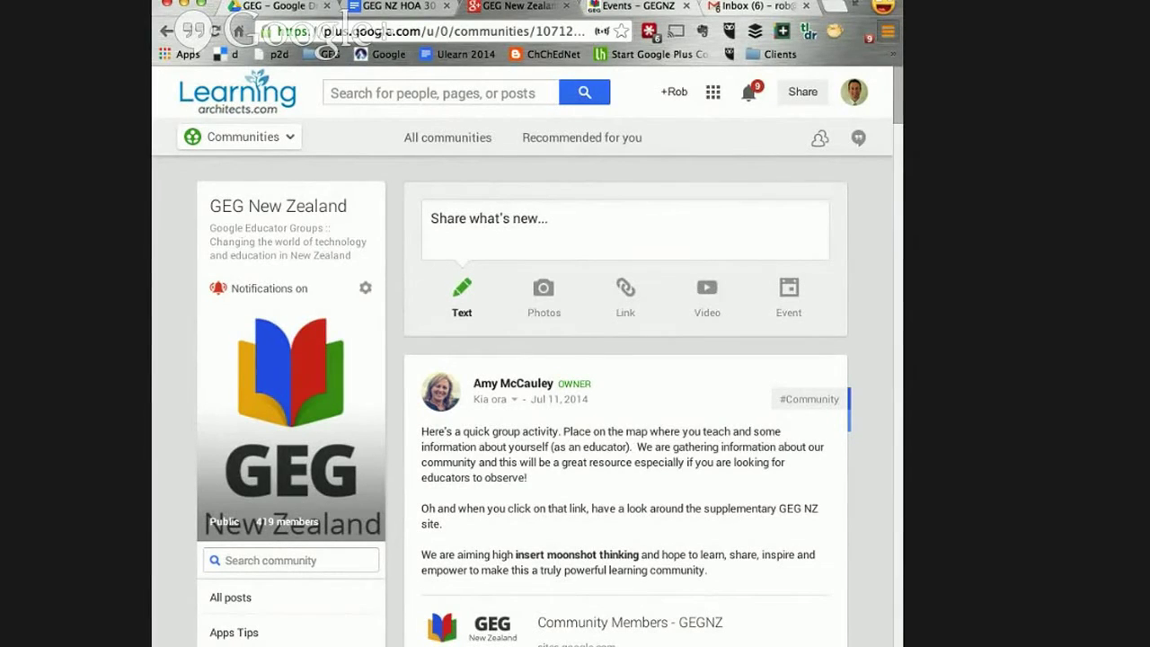
Go from Chrome's extensions list to the Chrome Web Store and search it for "apps launcher"
key(super+comma)
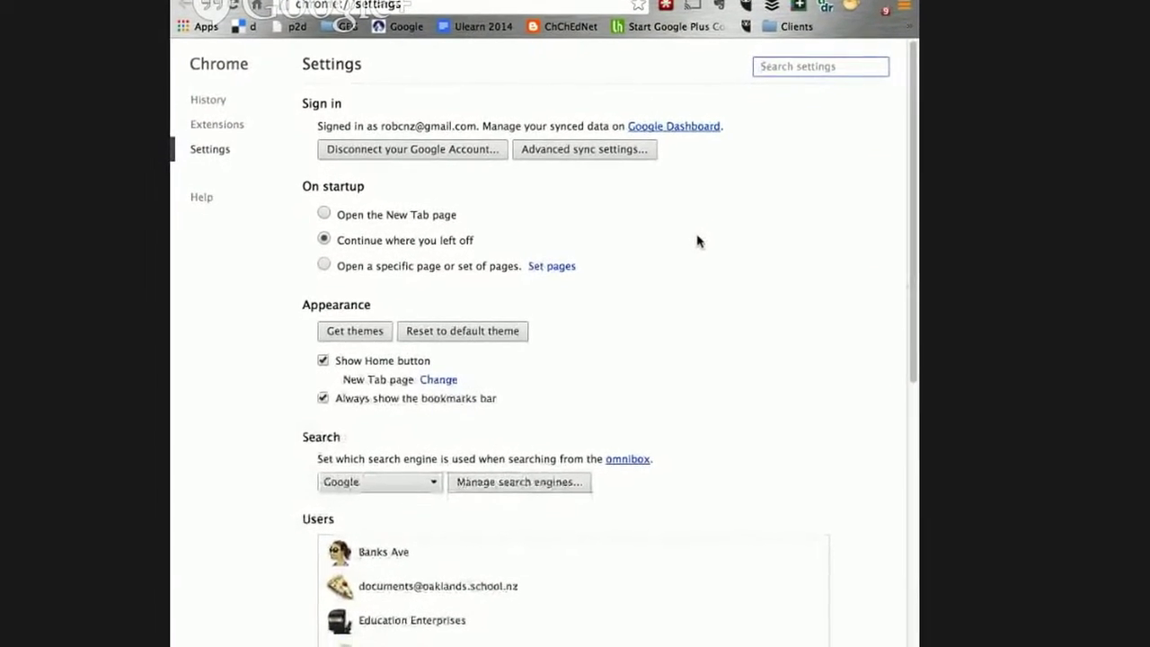
click(214, 136)
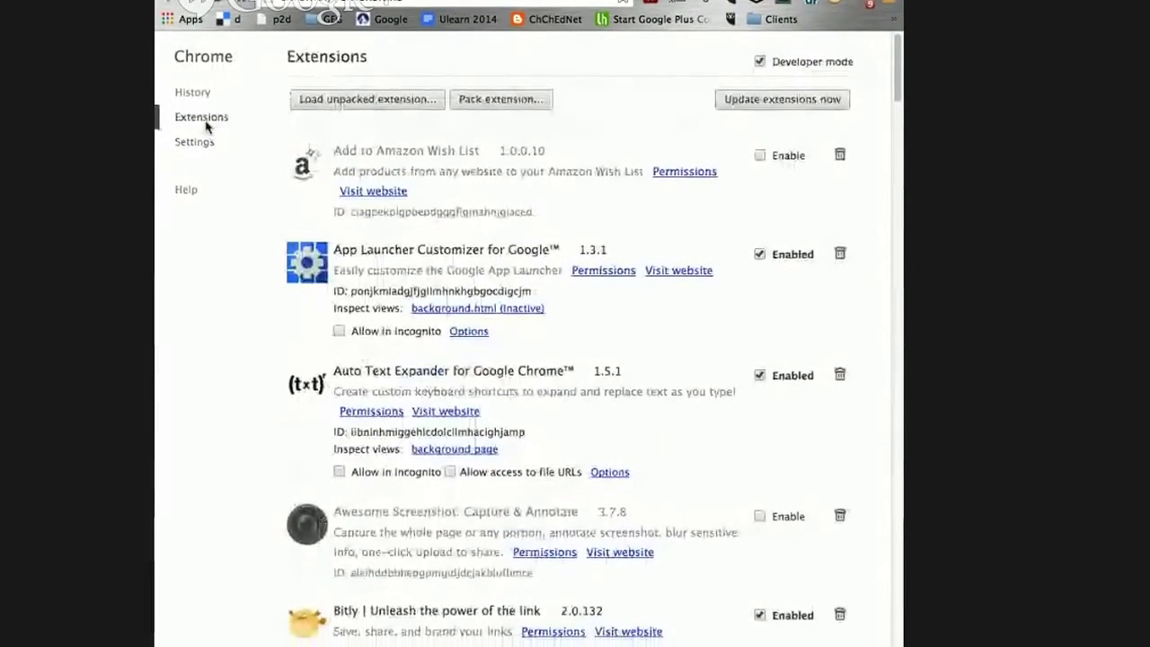
scroll(431, 225, down, 5)
scroll(421, 276, down, 15)
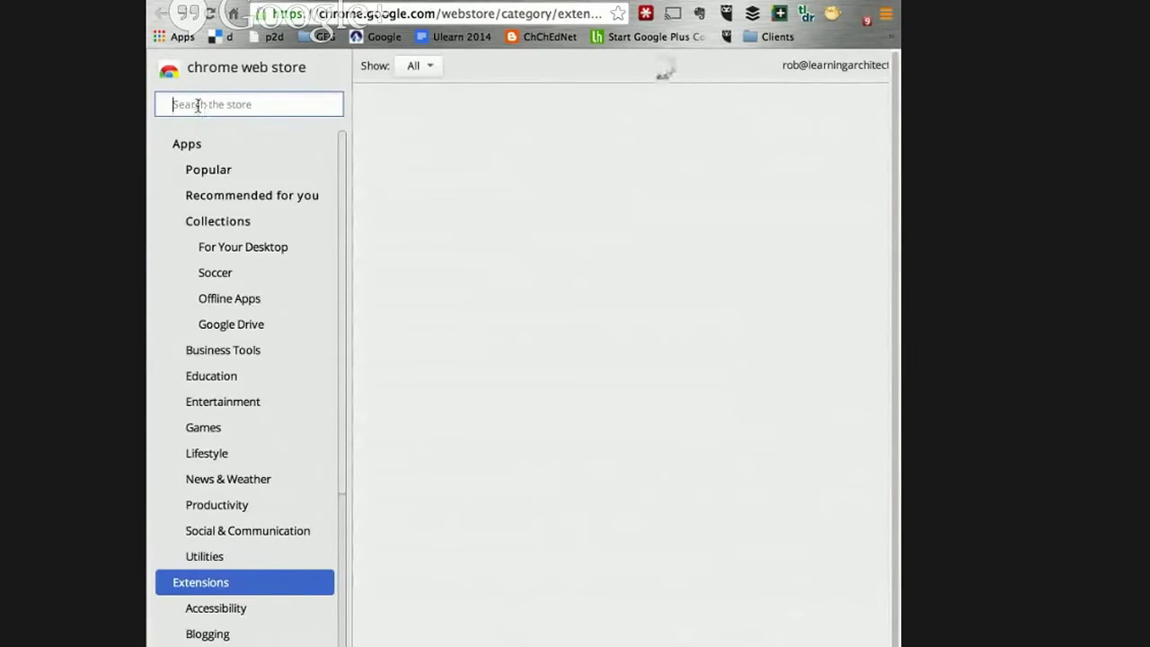
text(apps launcher)
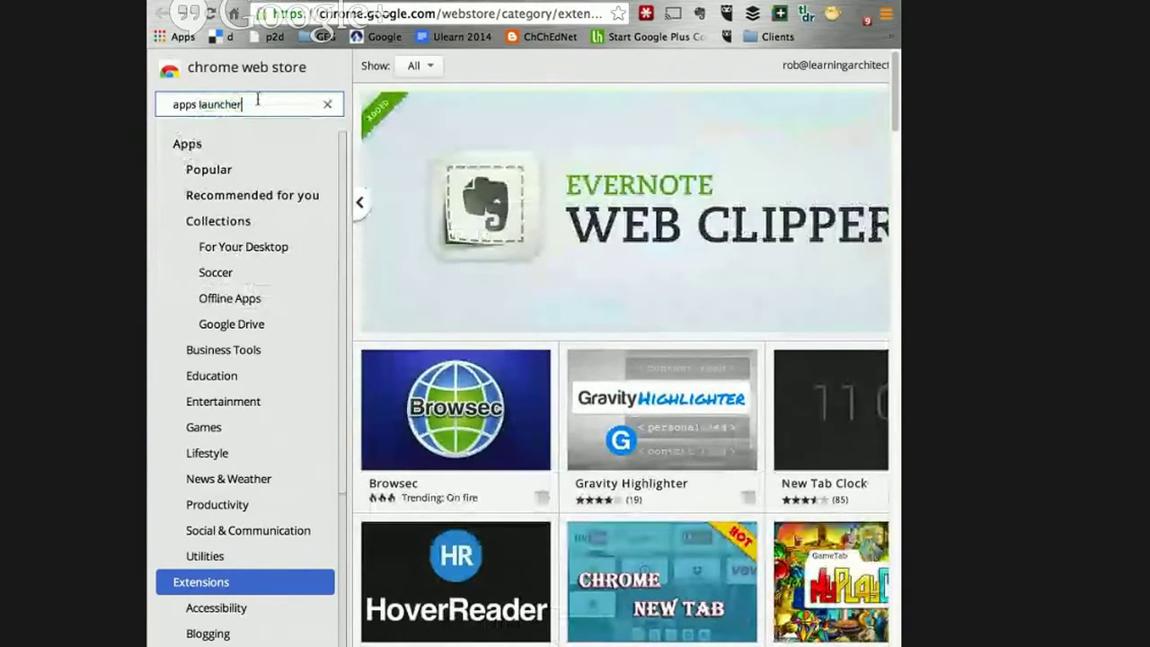
key(Return)
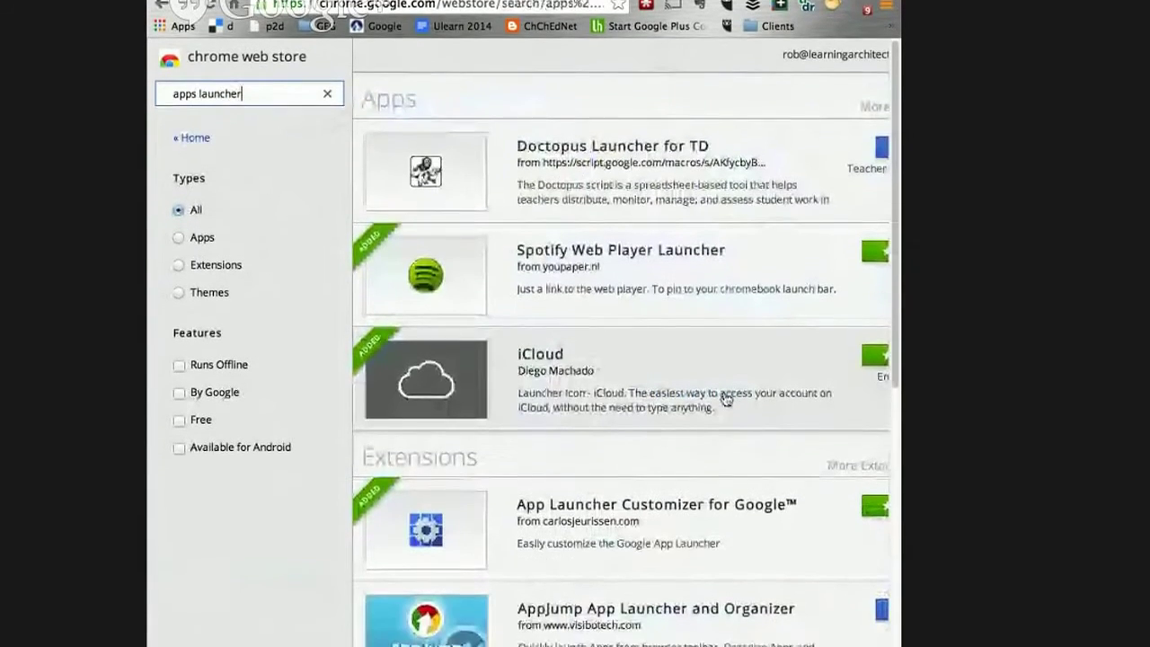
Find App Launcher Customizer for Google in the extension results and widen the browser window to show its full entry
scroll(726, 376, down, 2)
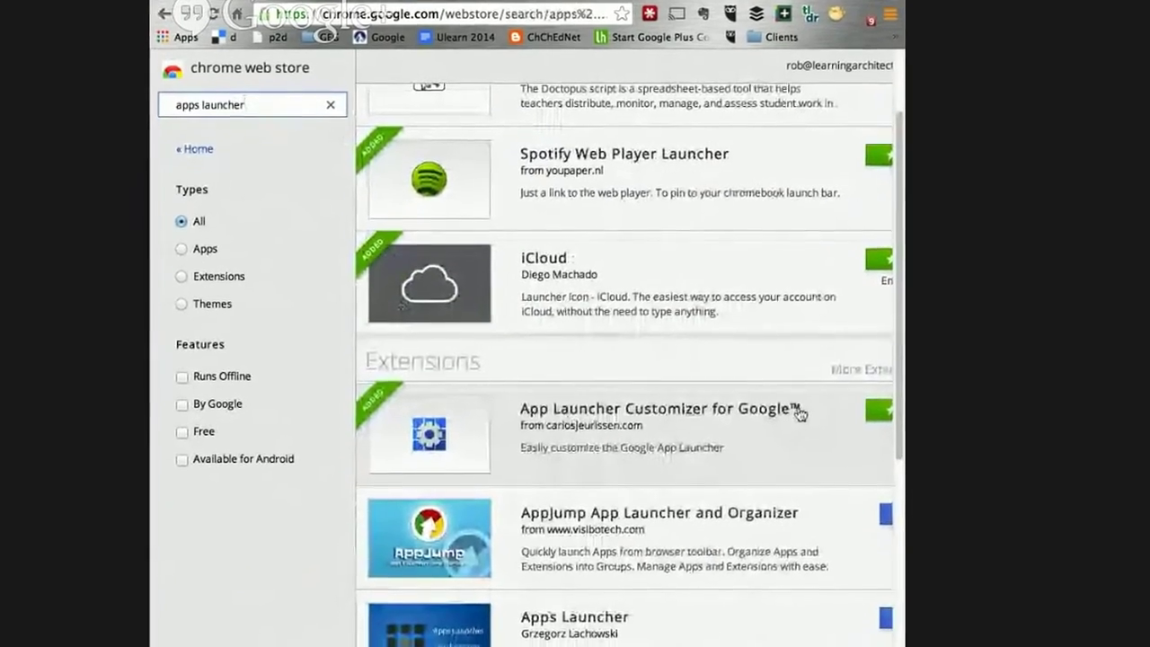
scroll(797, 422, right, 1)
scroll(847, 405, right, 1)
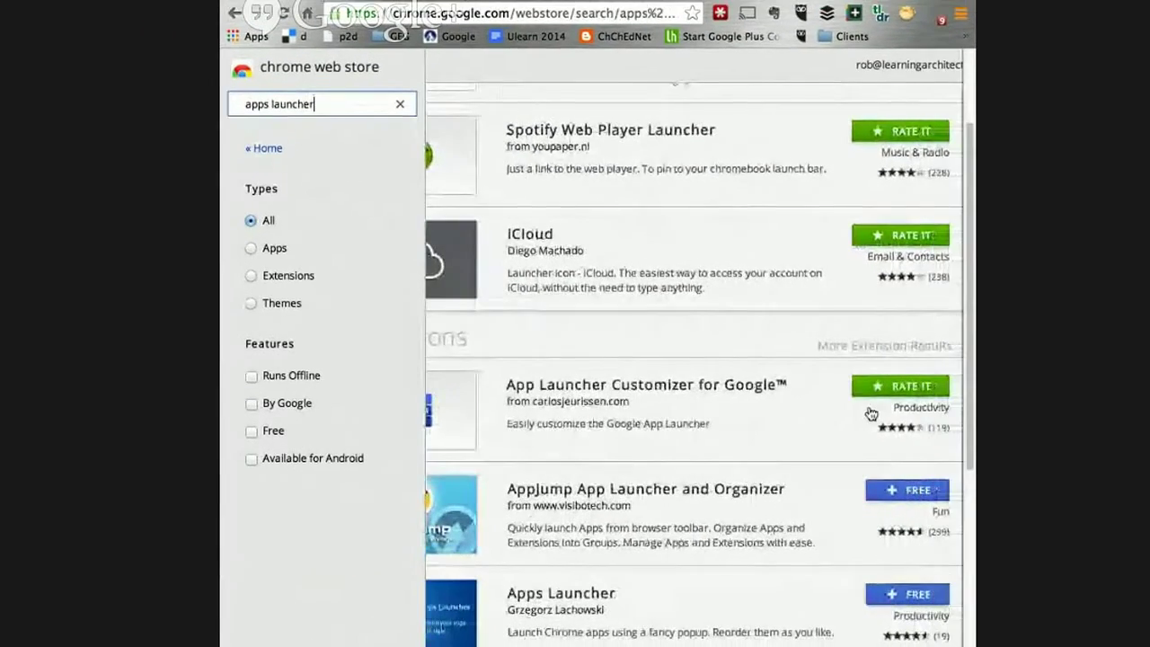
drag(975, 626, 1017, 627)
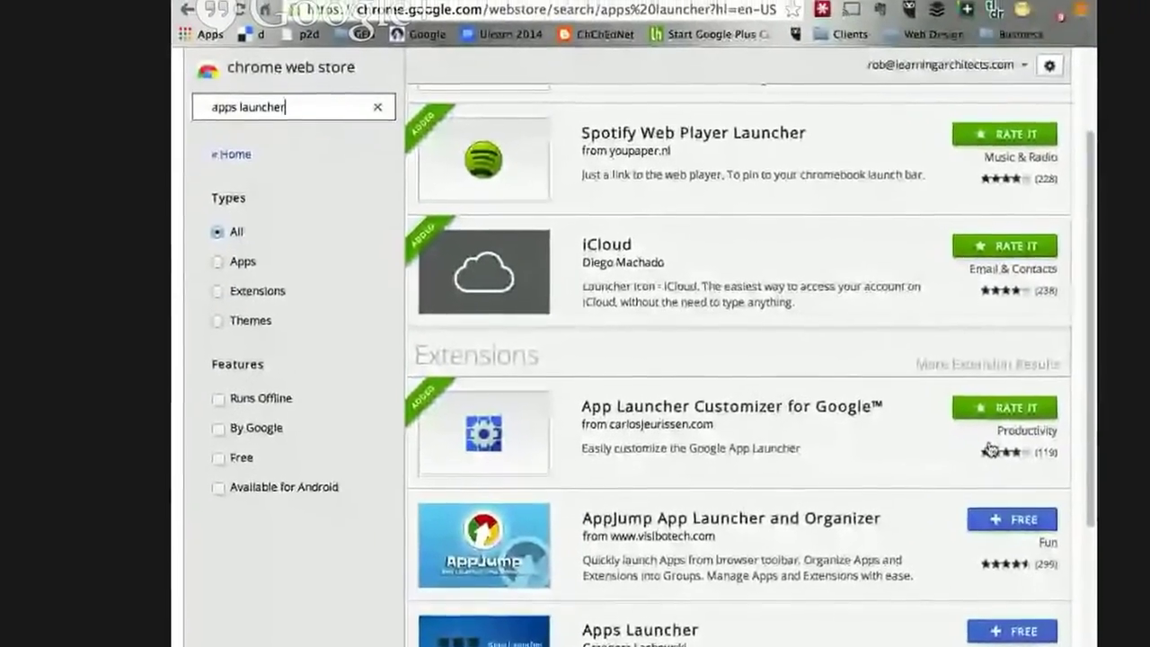
scroll(875, 327, up, 2)
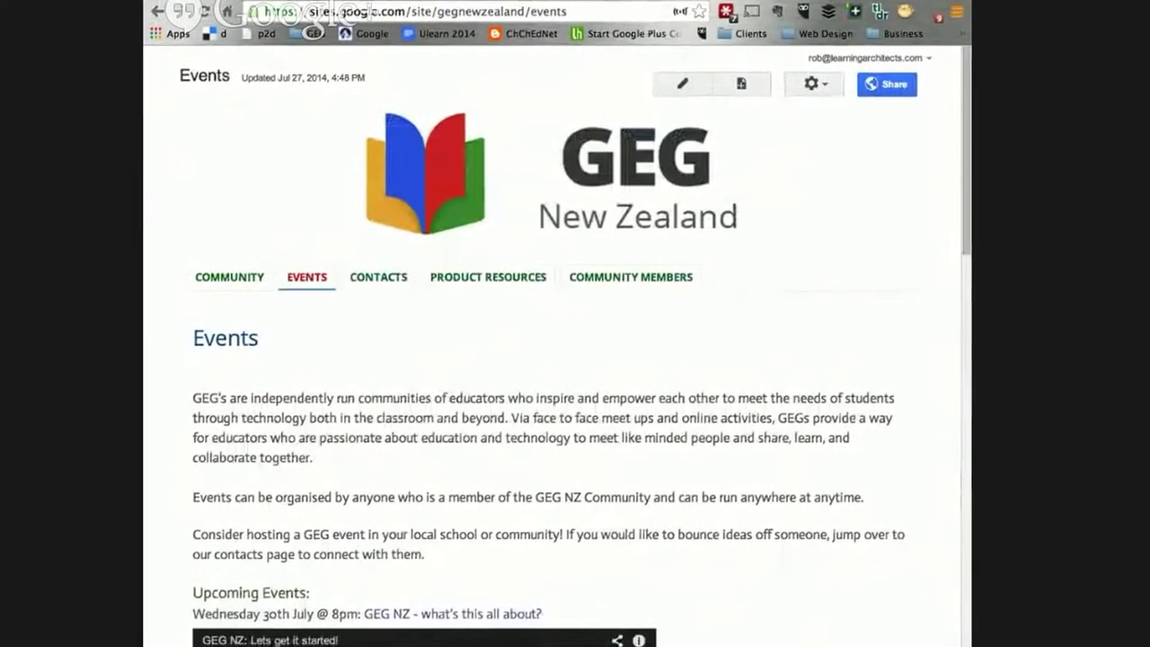
Return to the GEG New Zealand community and open the app launcher's configuration options
click(500, 5)
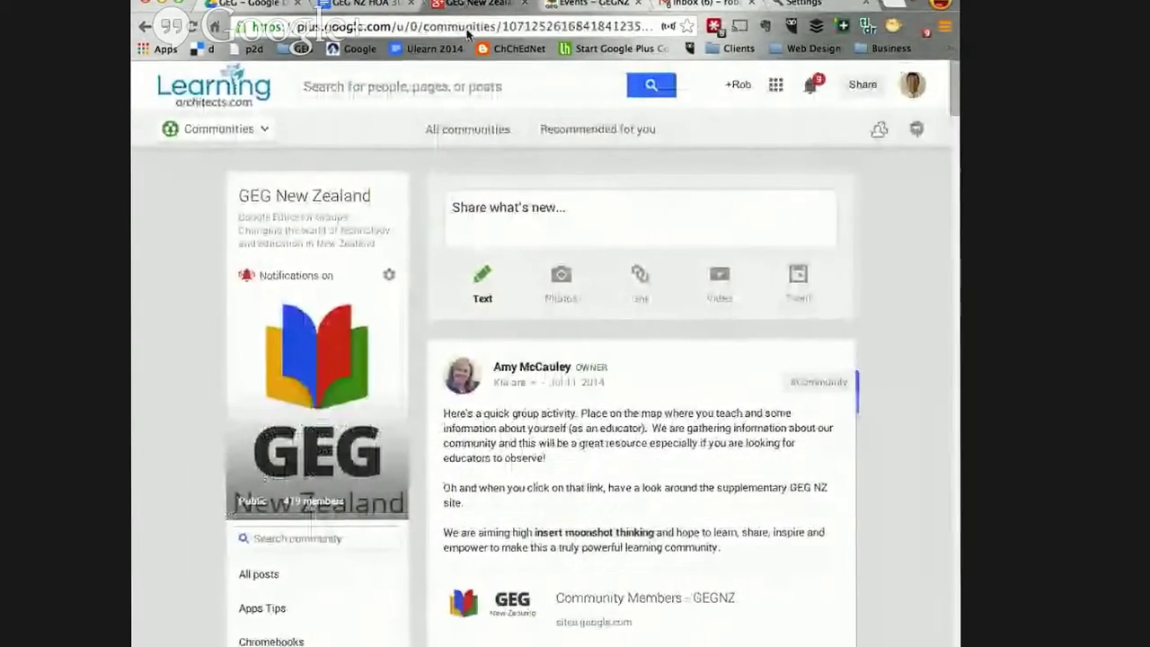
click(713, 88)
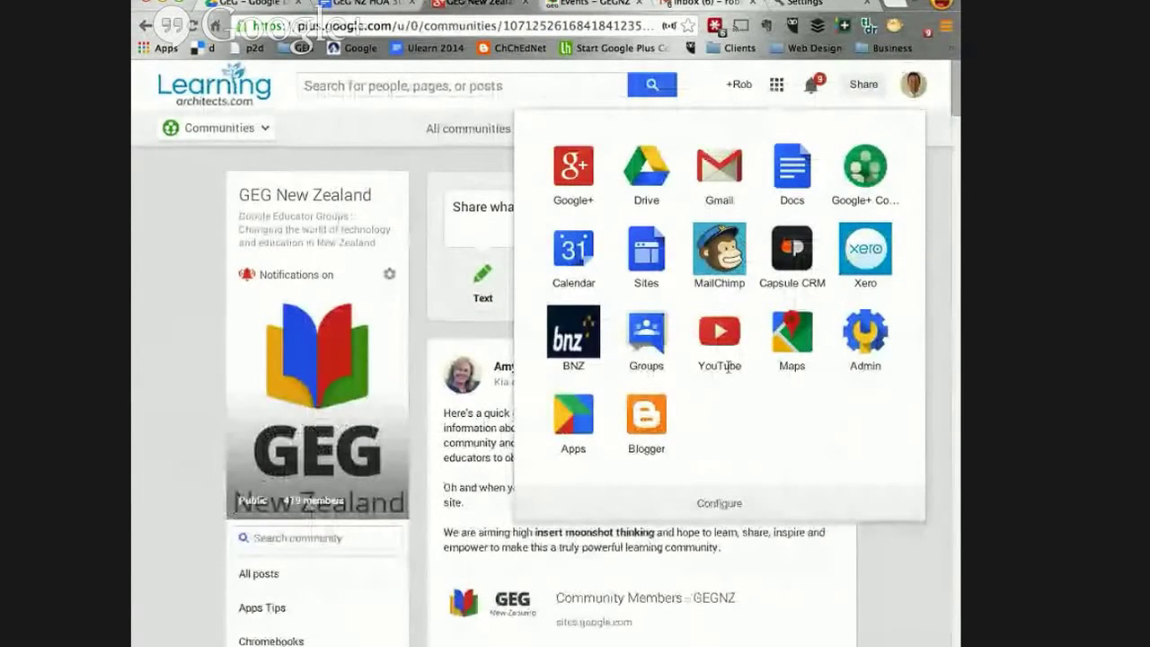
click(718, 502)
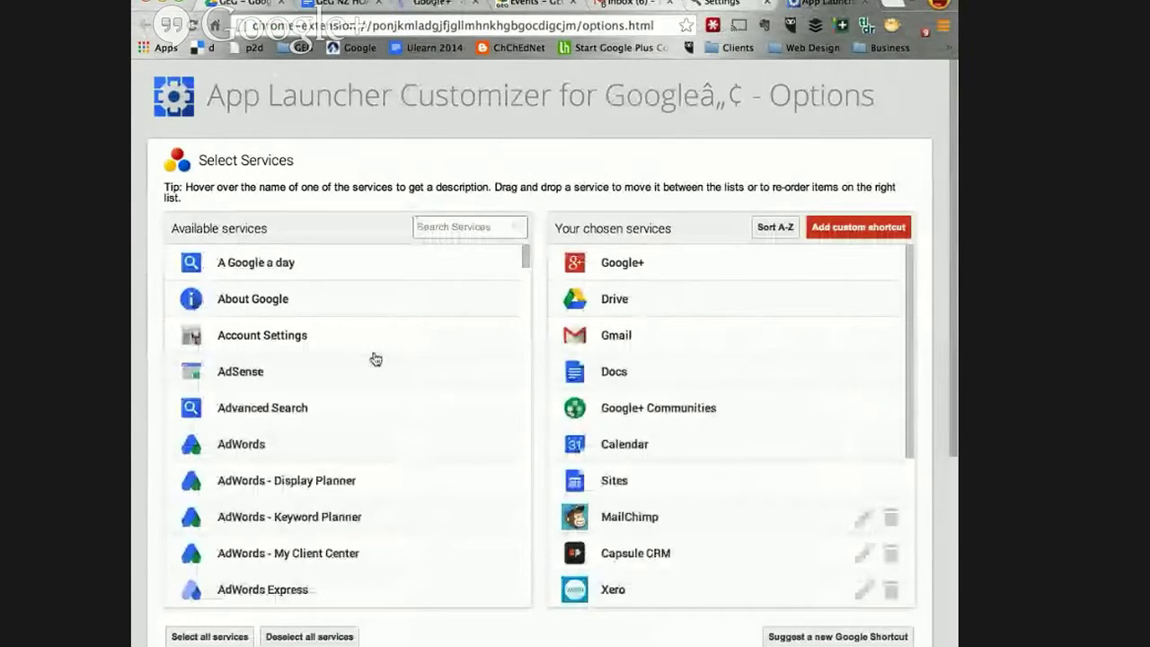
Look through the Available services that can be added to the app launcher
scroll(303, 393, down, 8)
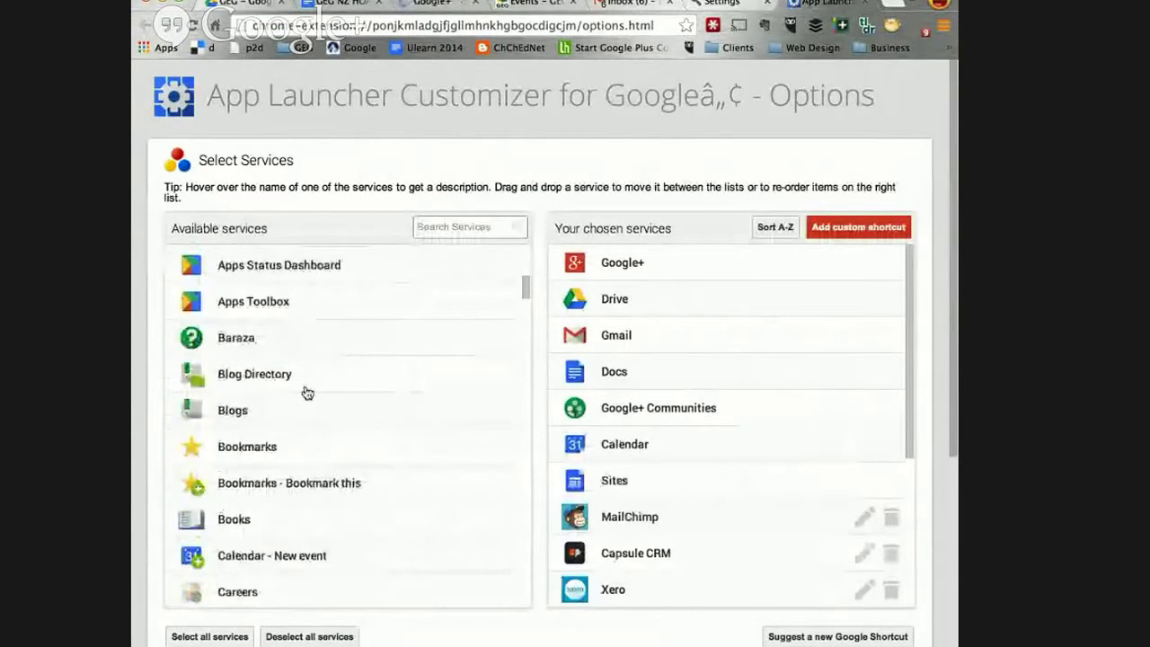
scroll(307, 393, down, 4)
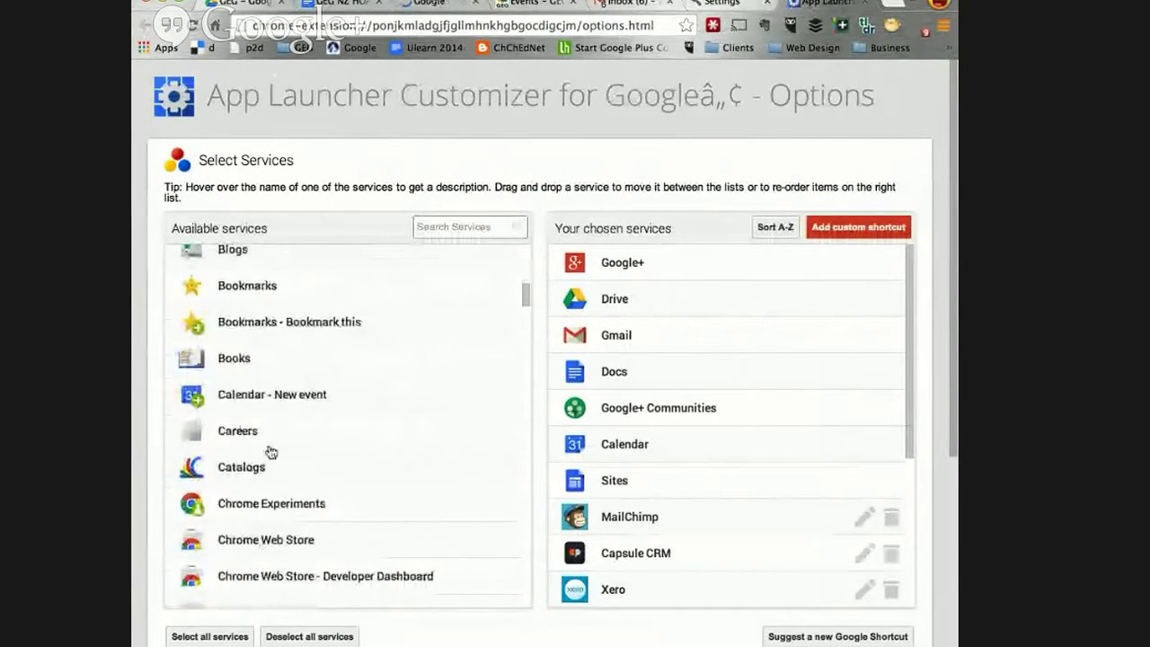
scroll(270, 451, down, 5)
scroll(270, 452, down, 5)
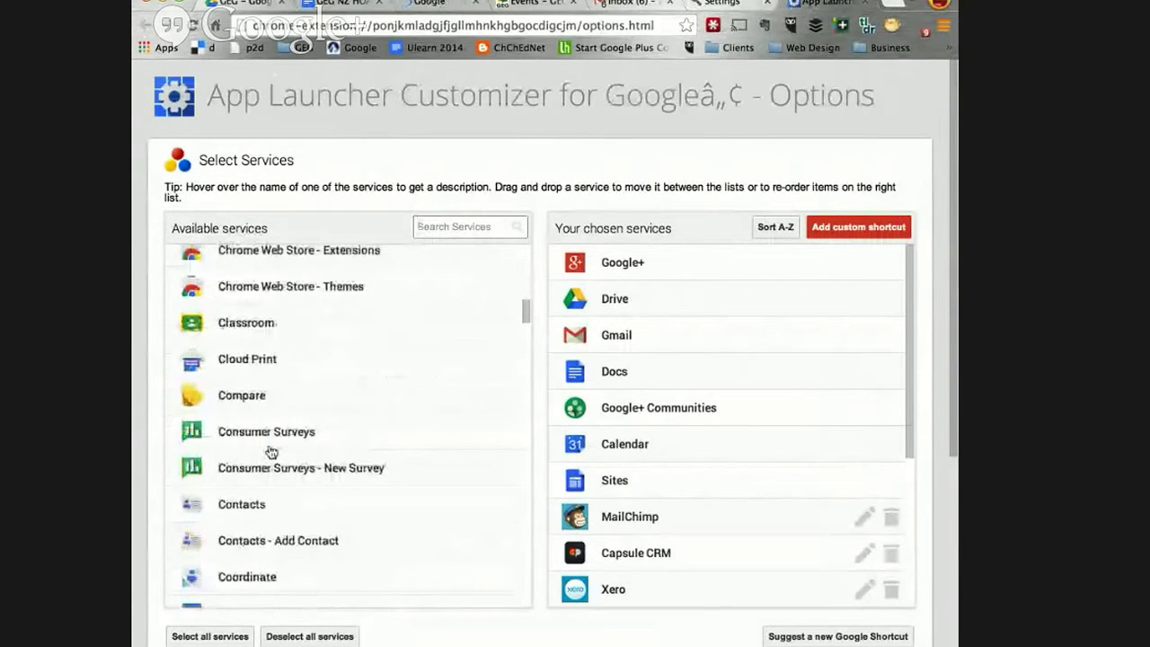
scroll(270, 451, down, 5)
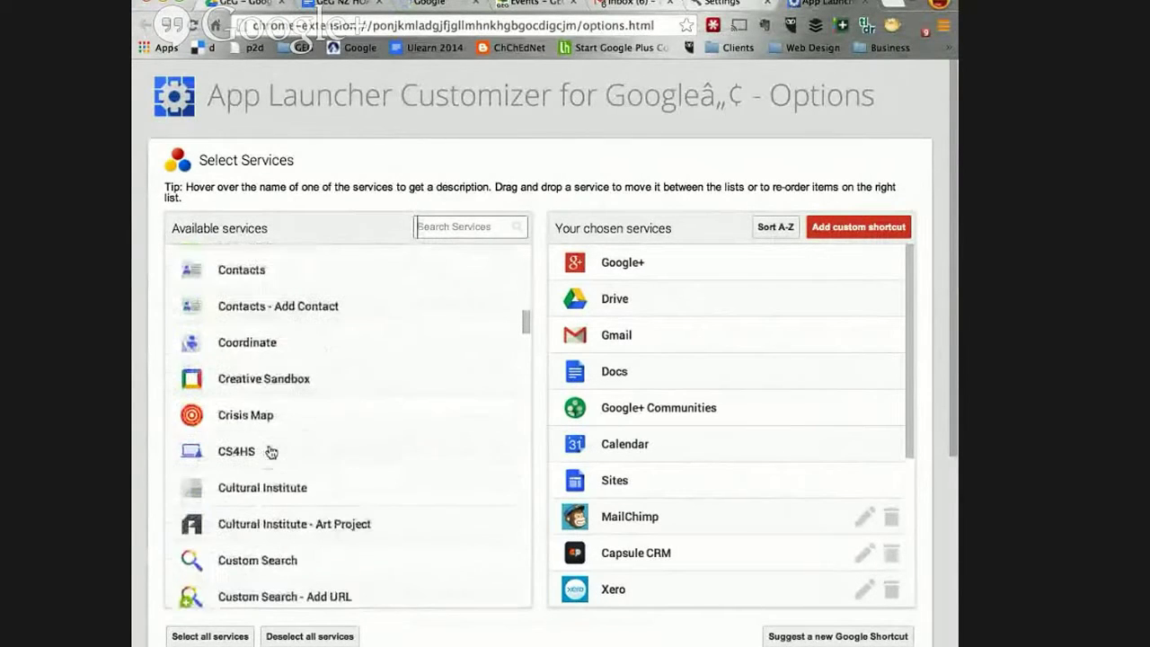
scroll(270, 452, up, 10)
scroll(270, 451, up, 9)
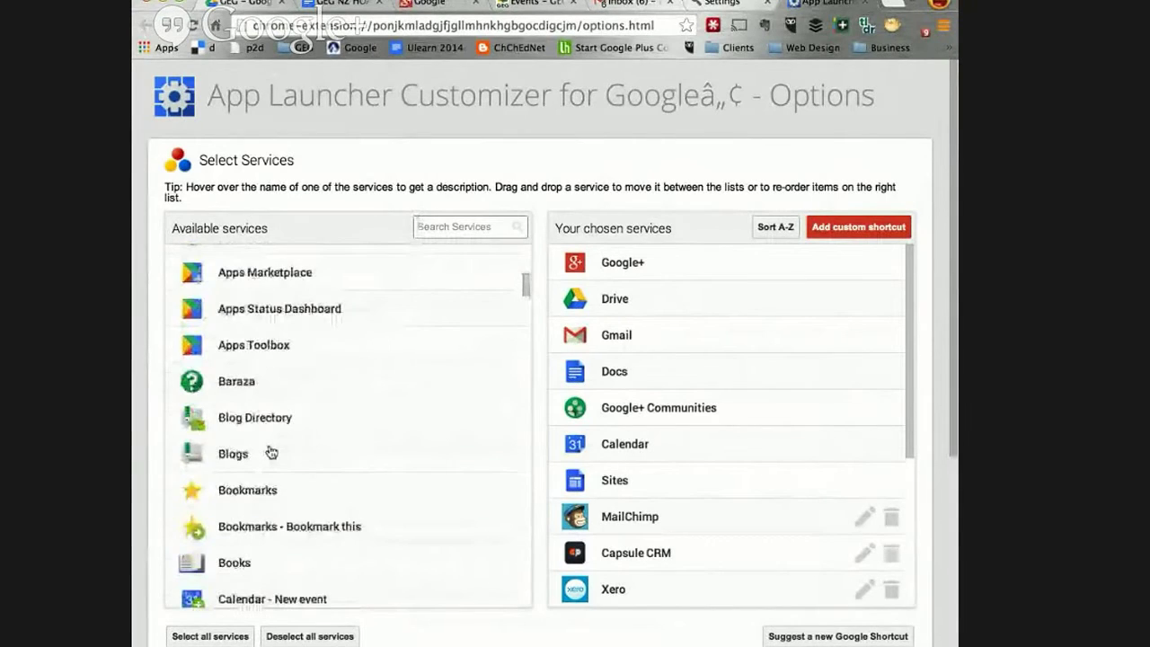
scroll(270, 451, up, 7)
scroll(271, 451, up, 1)
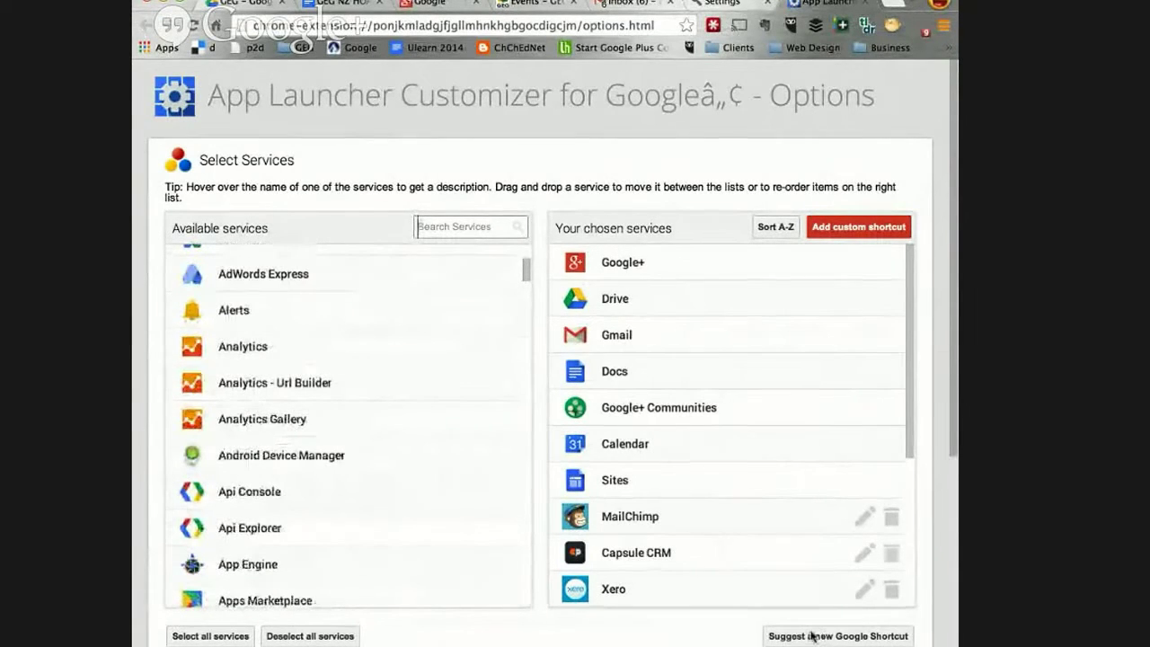
Open the form for adding a custom shortcut, examine its name, URL, tooltip and icon fields, and cancel it
click(847, 229)
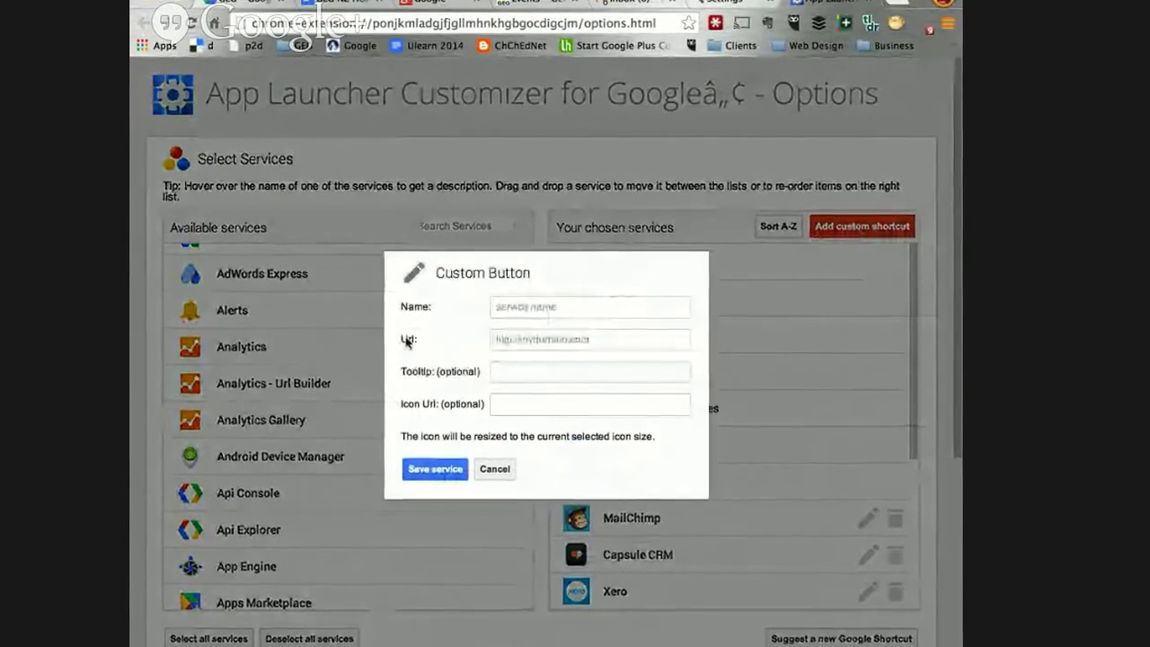
click(584, 340)
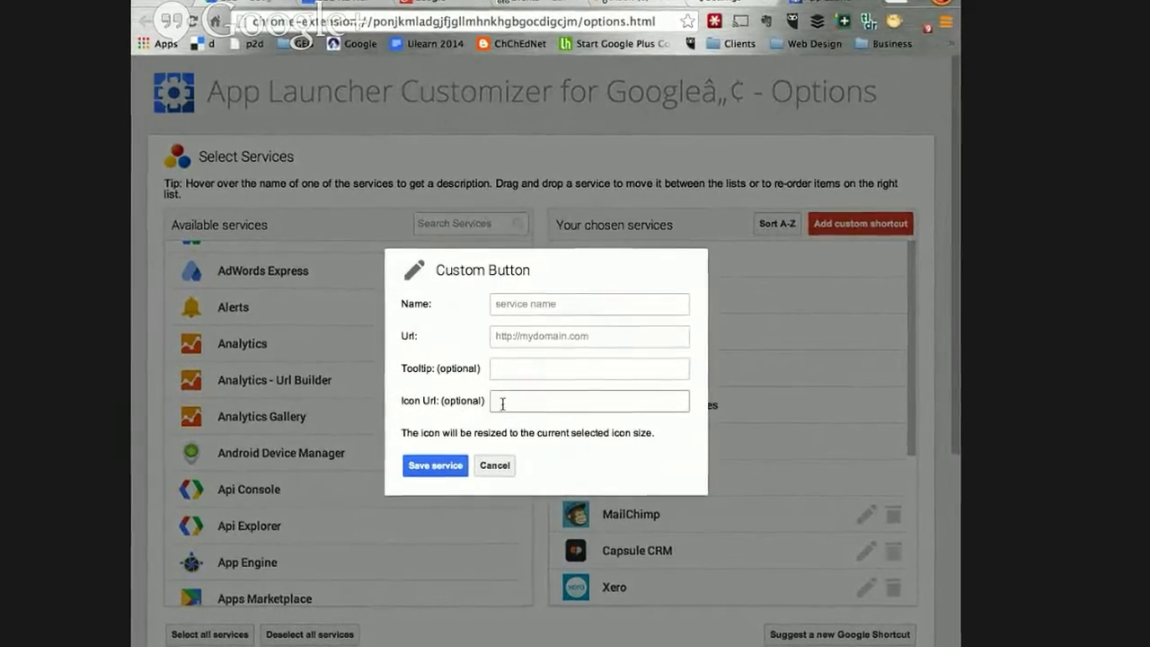
click(501, 459)
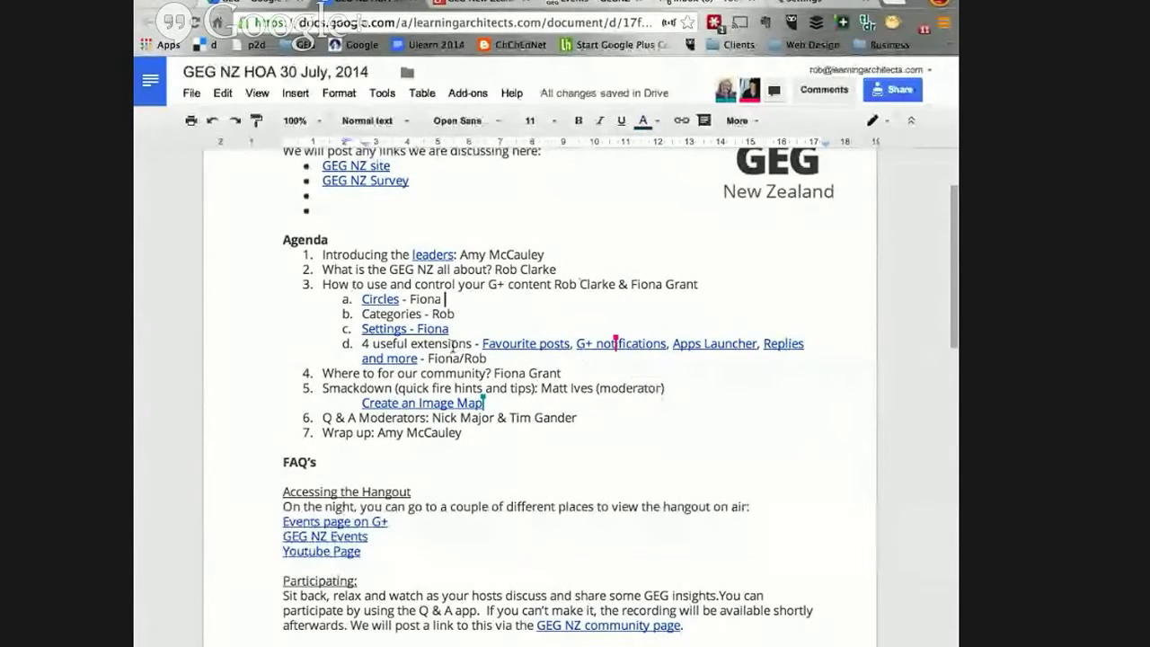
Open the Replies and more extension's store page from its link in the GEG NZ HOA 30 July agenda document
click(786, 343)
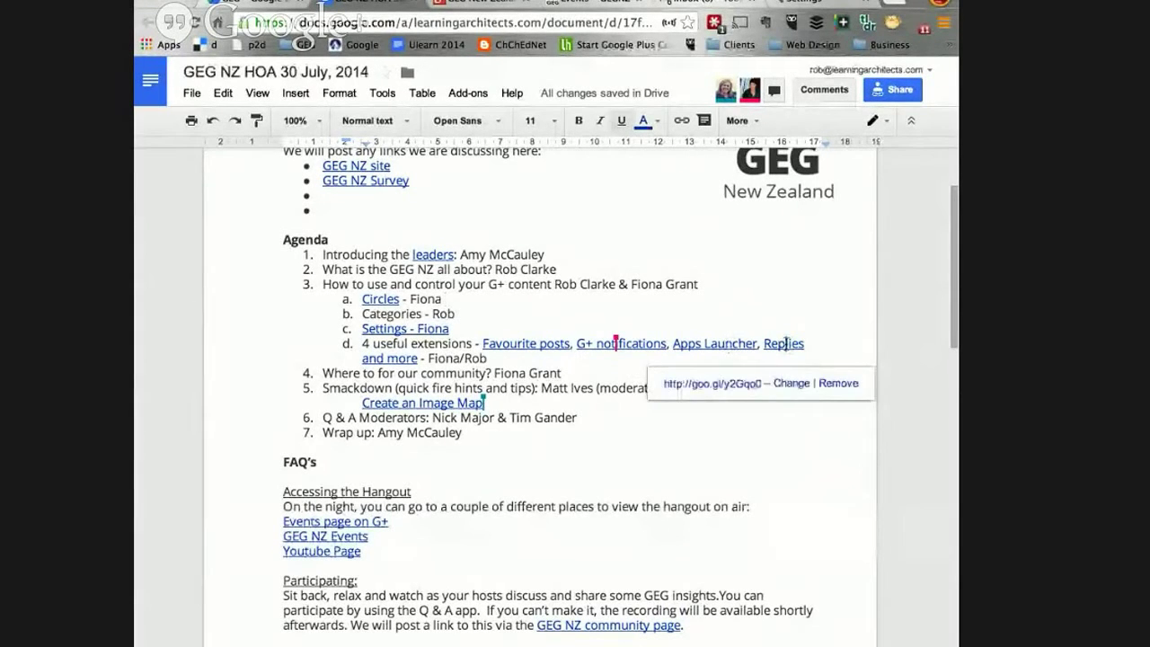
click(715, 384)
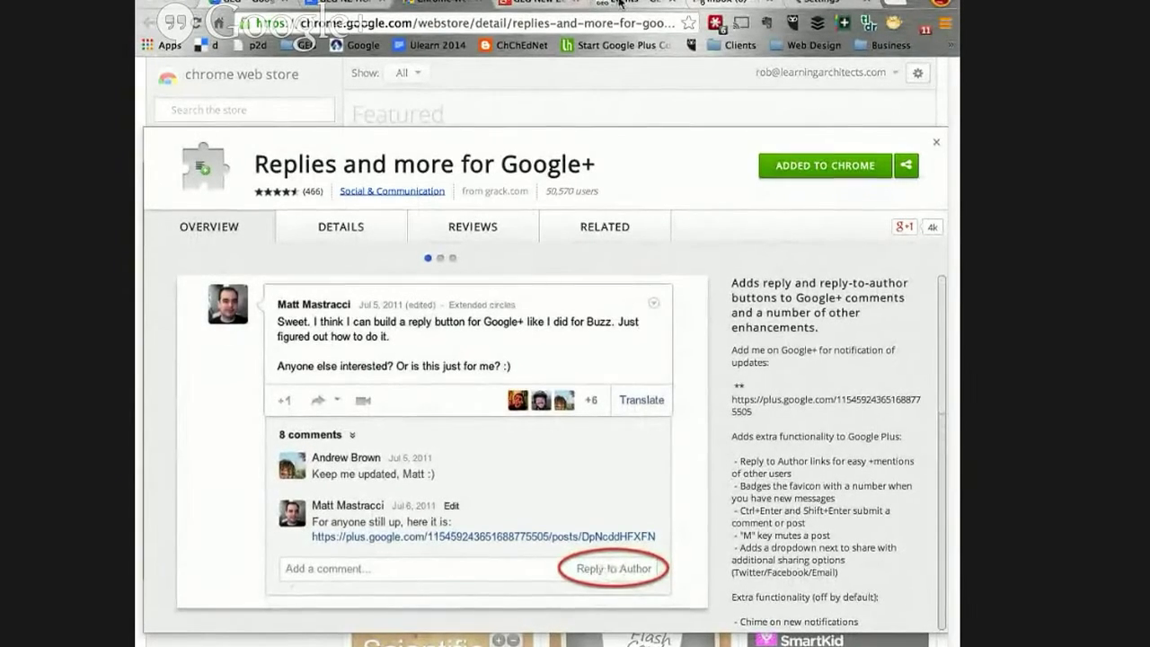
Return to the GEG New Zealand community and post a short comment of praise on the pinned welcome post, mentioning its author through the reply-to-author option
click(525, 4)
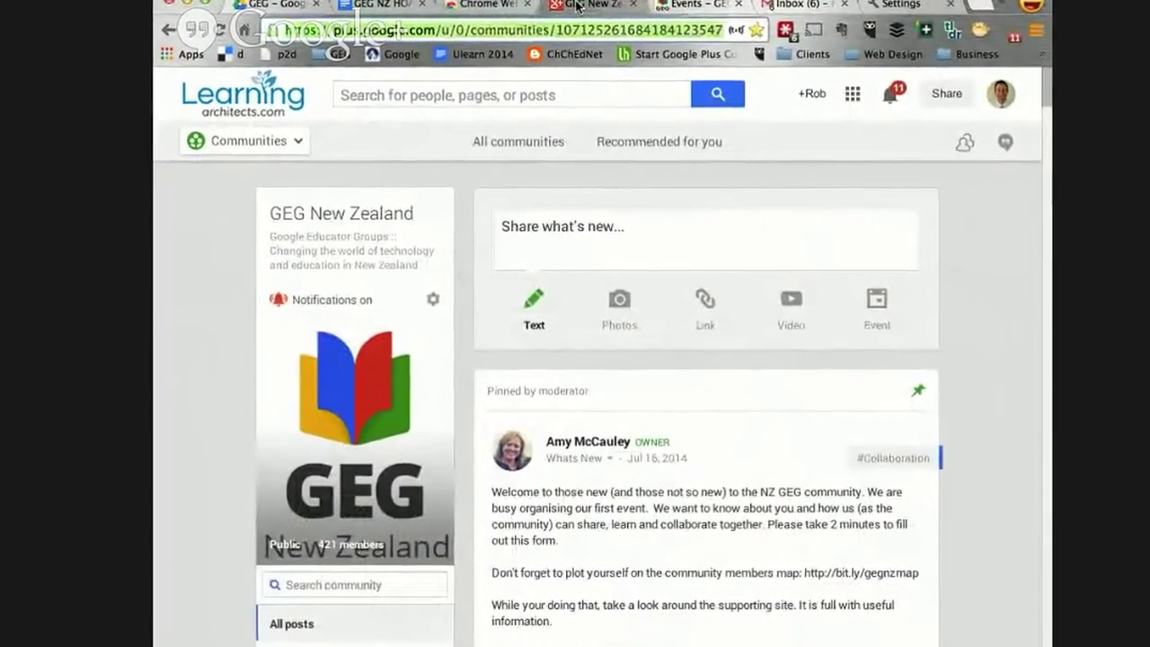
scroll(576, 285, down, 4)
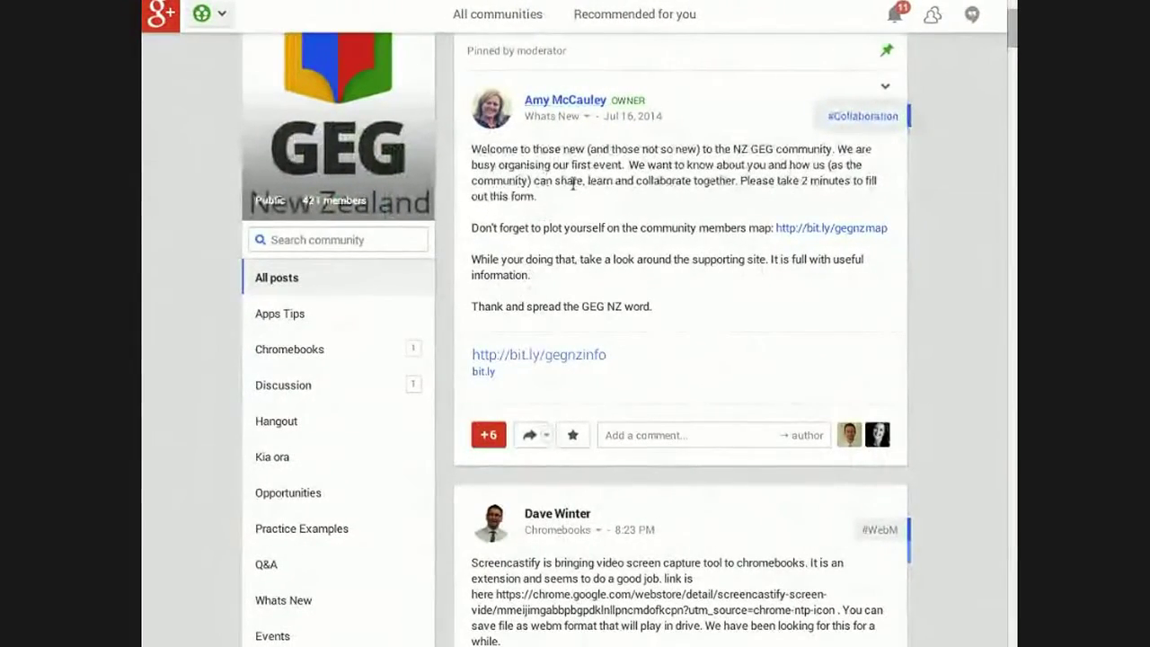
click(800, 440)
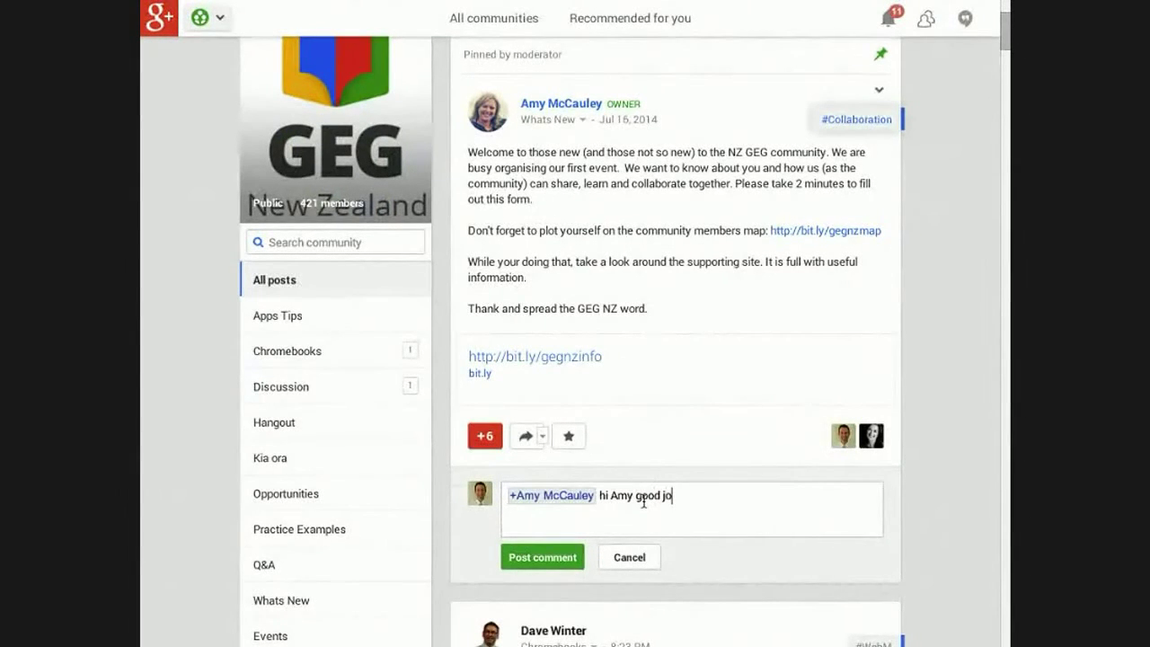
click(559, 557)
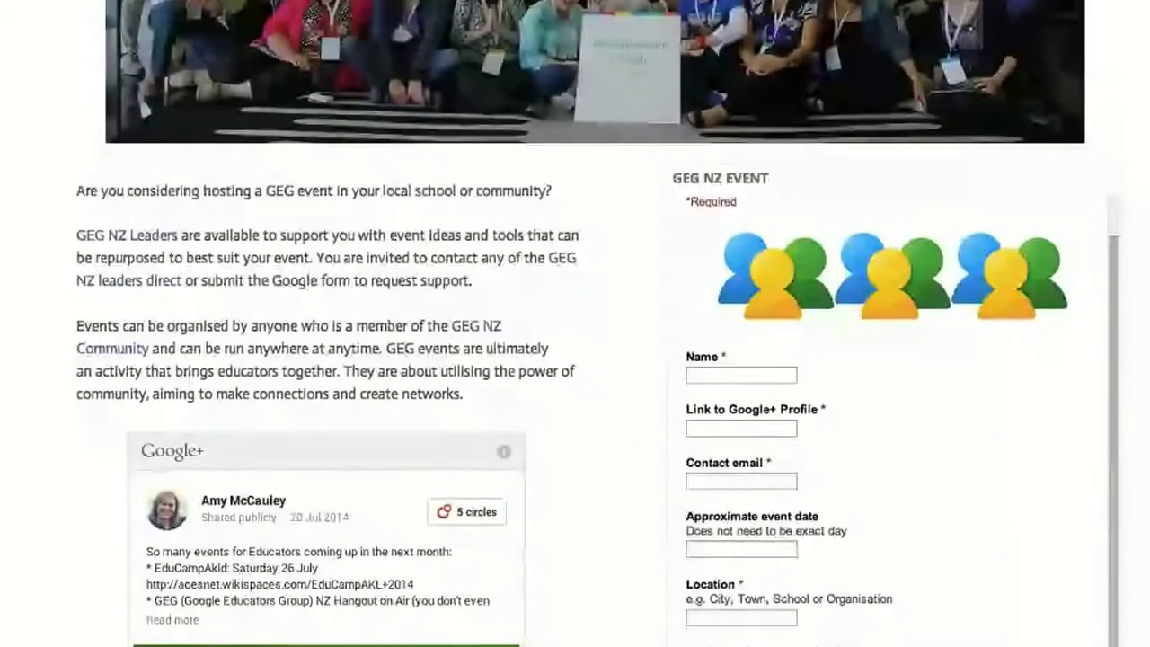
Look through the Hosting a GEG Event page, including its group photo, introduction and event support form
scroll(390, 185, up, 5)
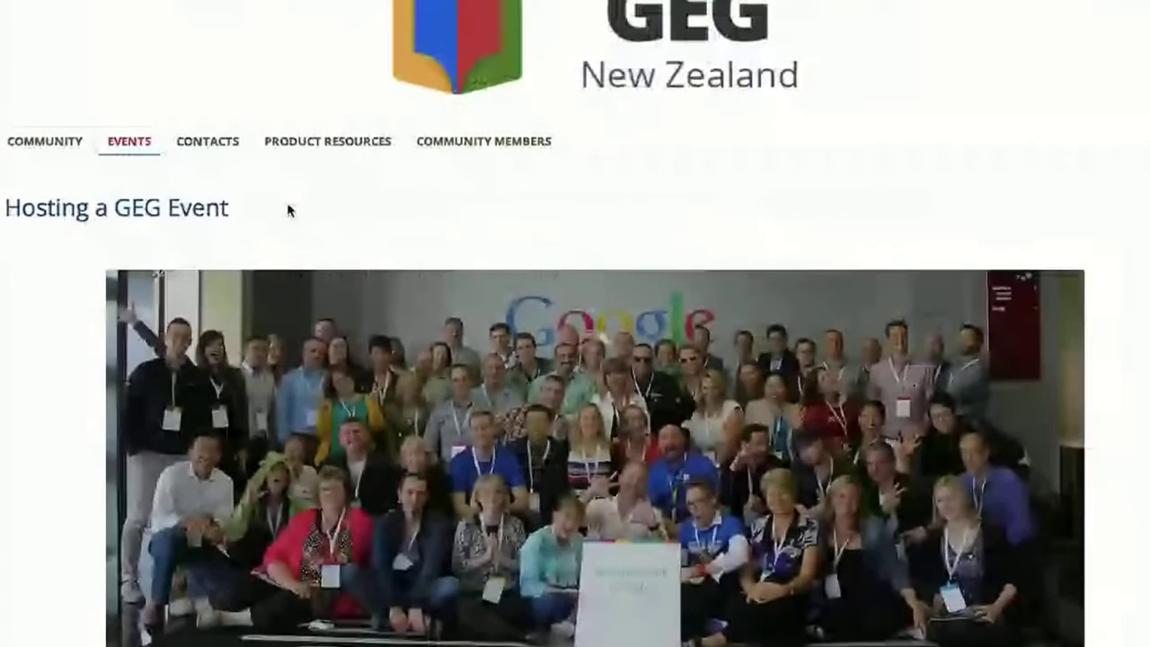
mouse_move(128, 141)
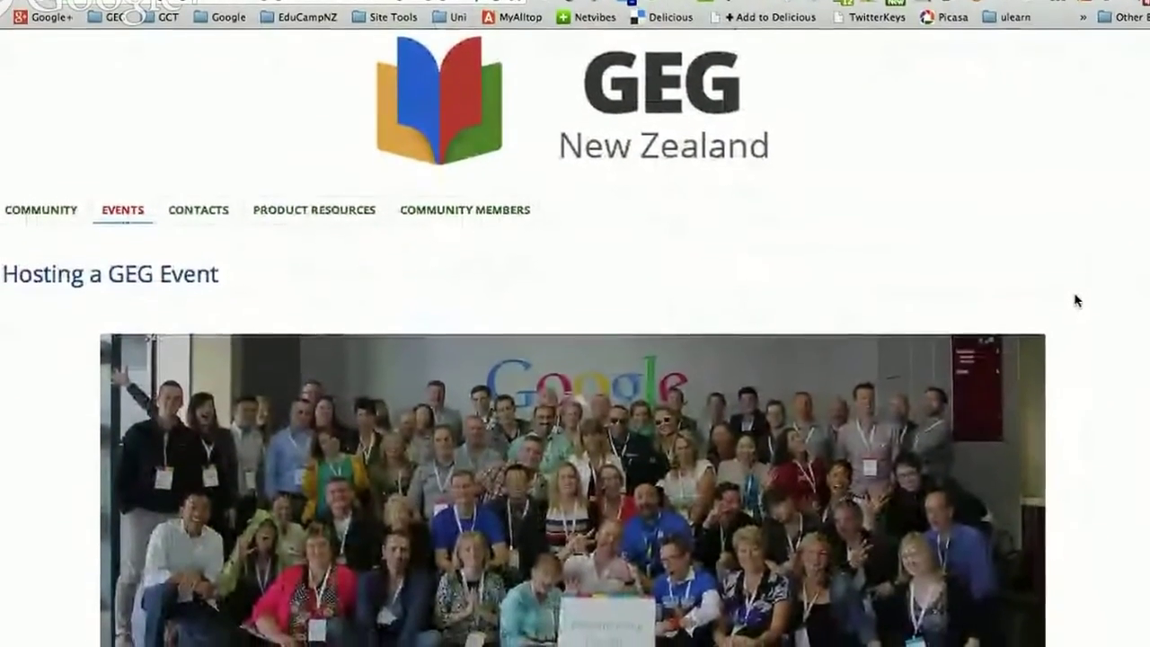
scroll(1068, 294, down, 3)
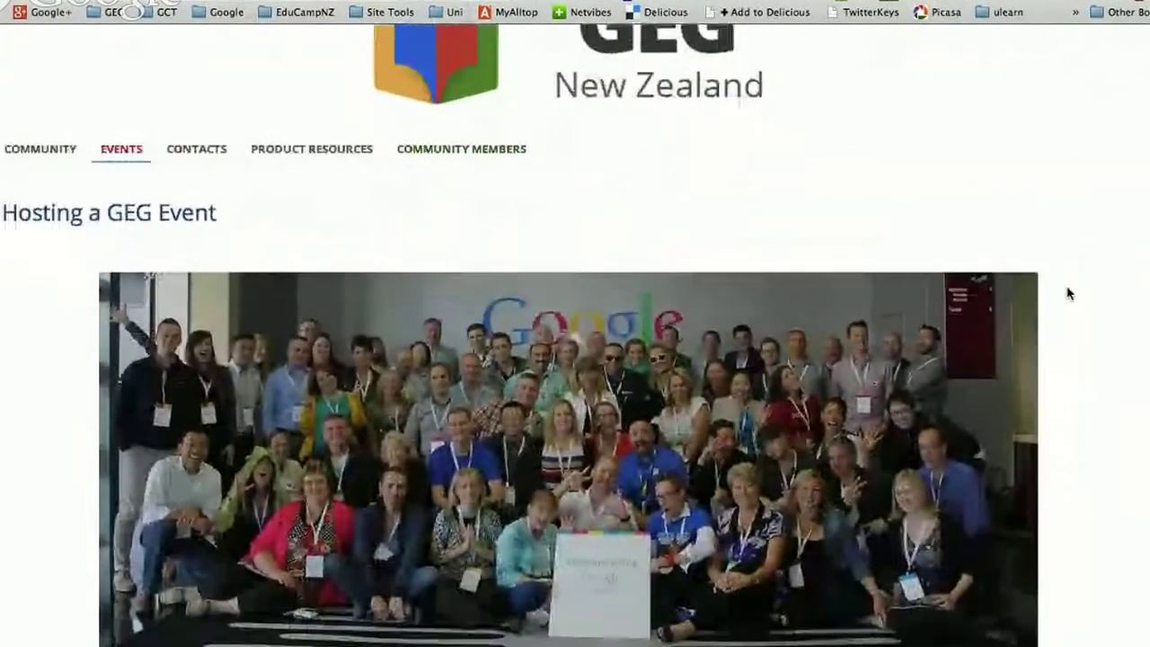
scroll(1069, 294, down, 3)
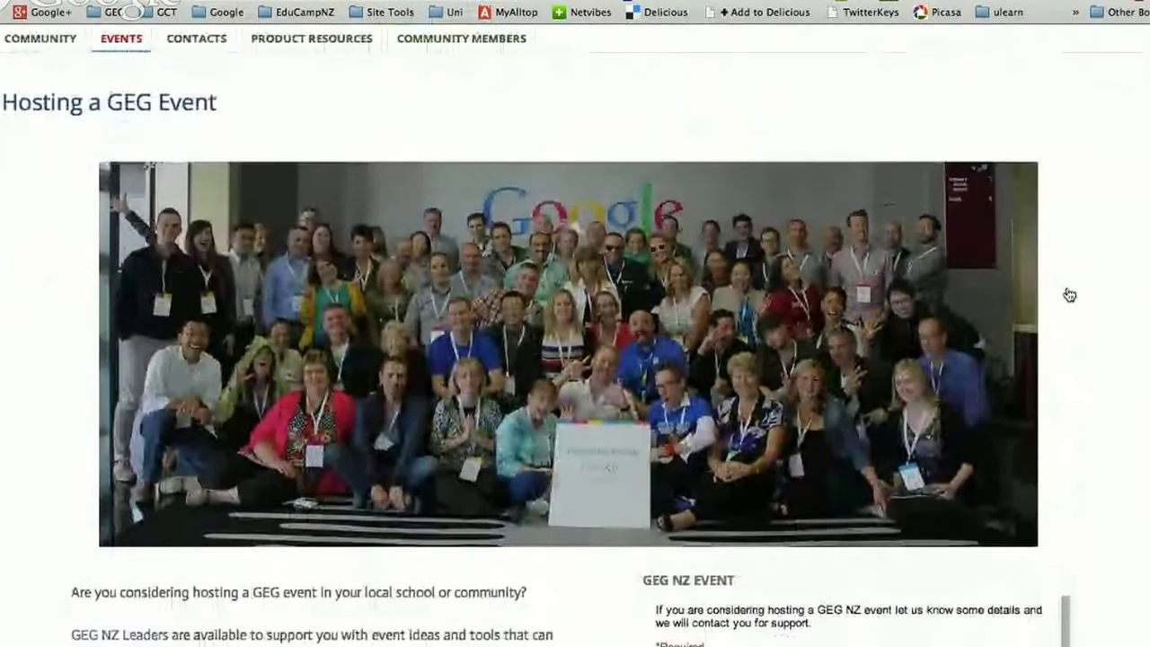
scroll(1069, 295, down, 1)
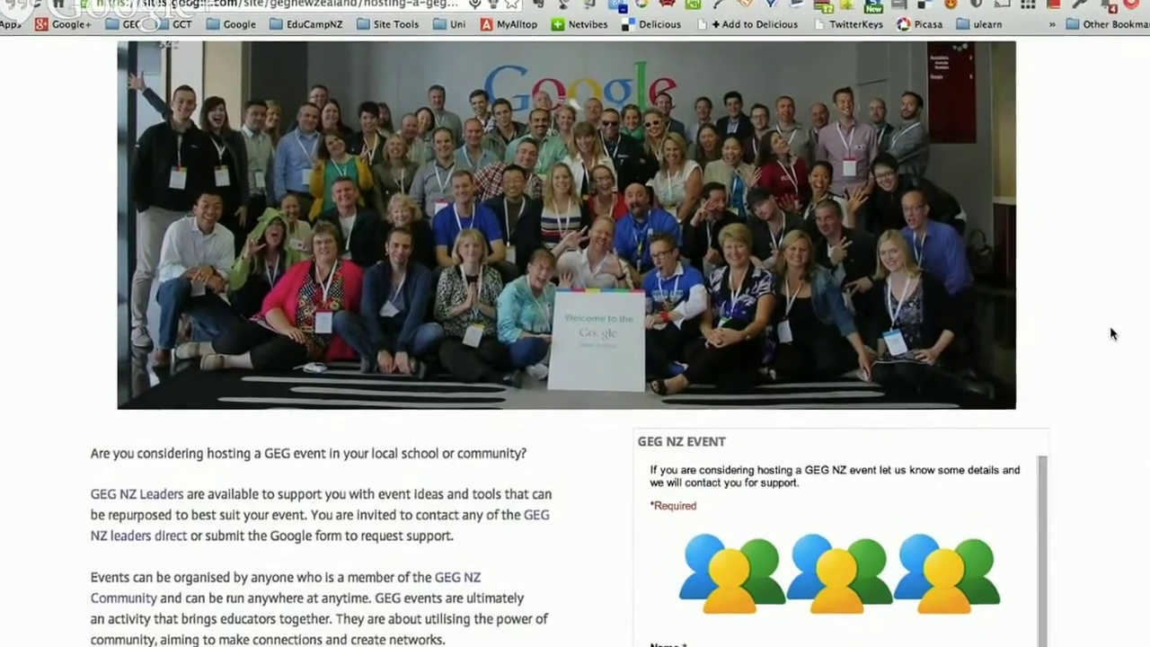
scroll(1111, 333, down, 1)
scroll(1113, 335, up, 3)
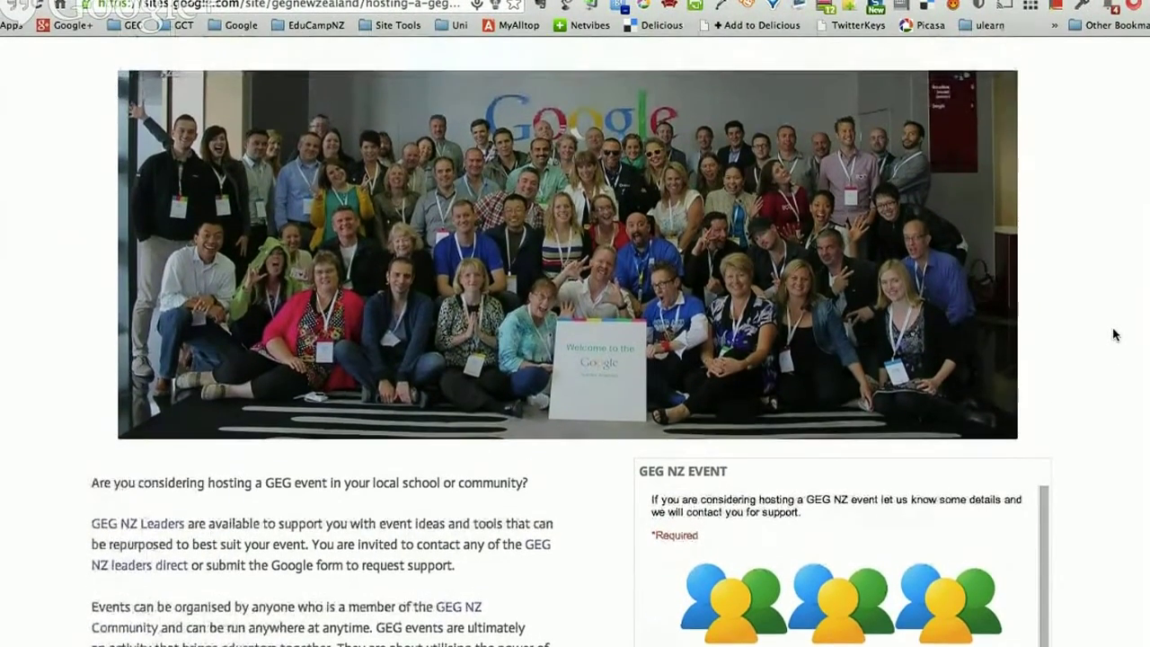
Examine the event support form on the hosting page, from the name and Google+ profile fields to the location and additional comments
scroll(1112, 334, up, 1)
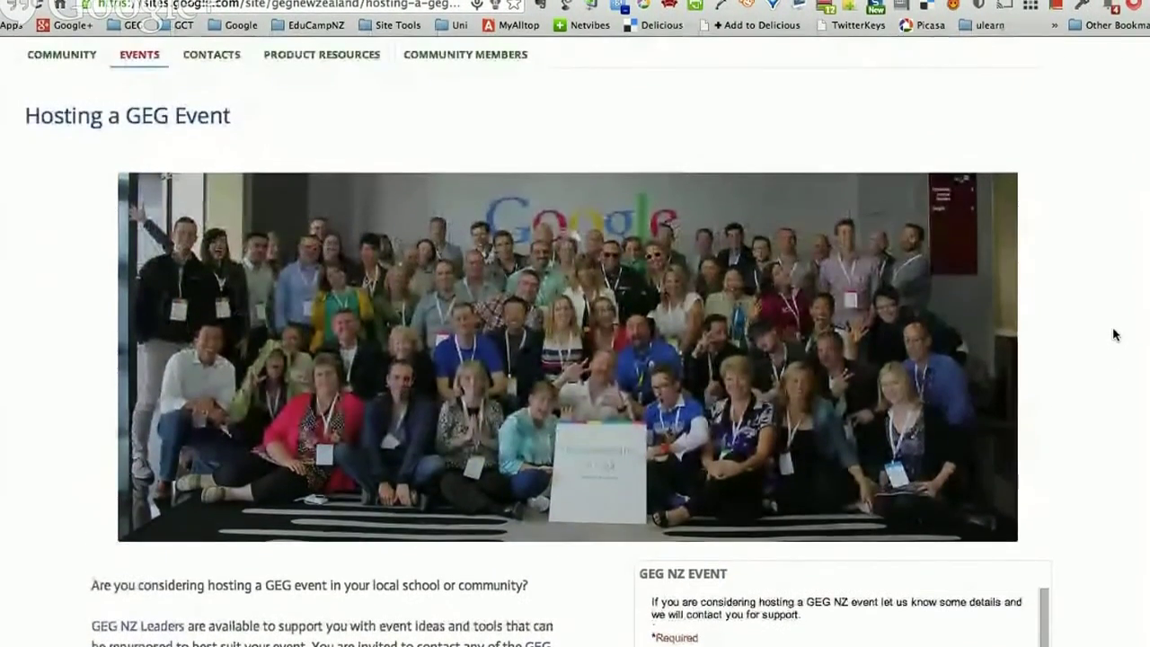
scroll(1112, 335, down, 2)
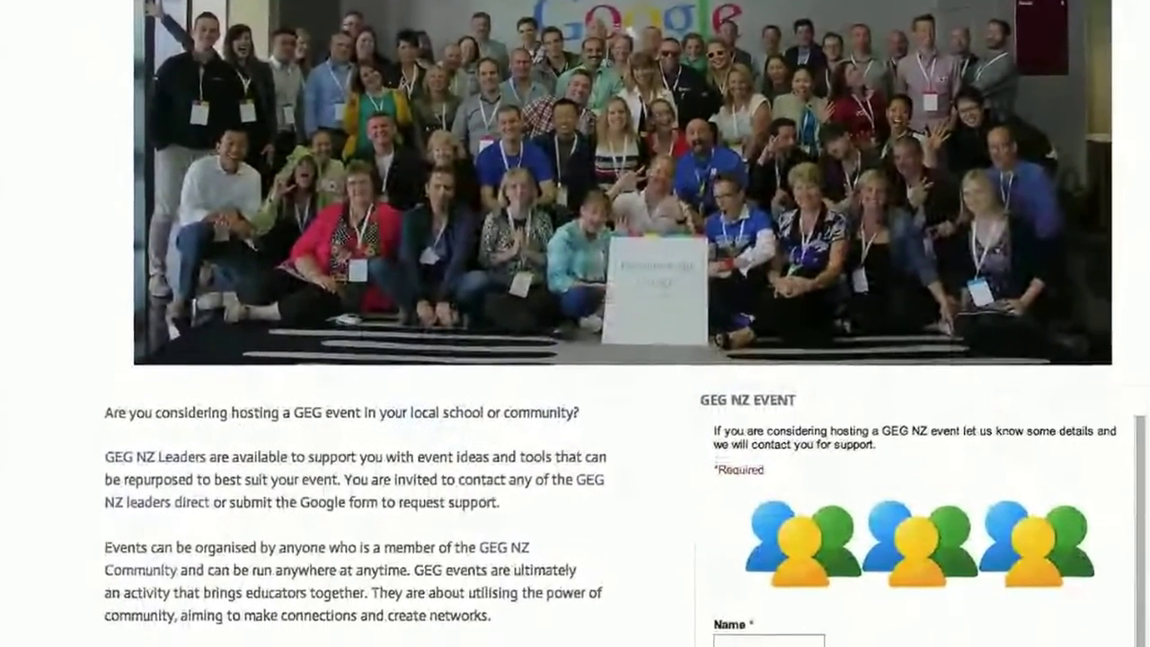
scroll(576, 360, down, 3)
scroll(575, 360, down, 3)
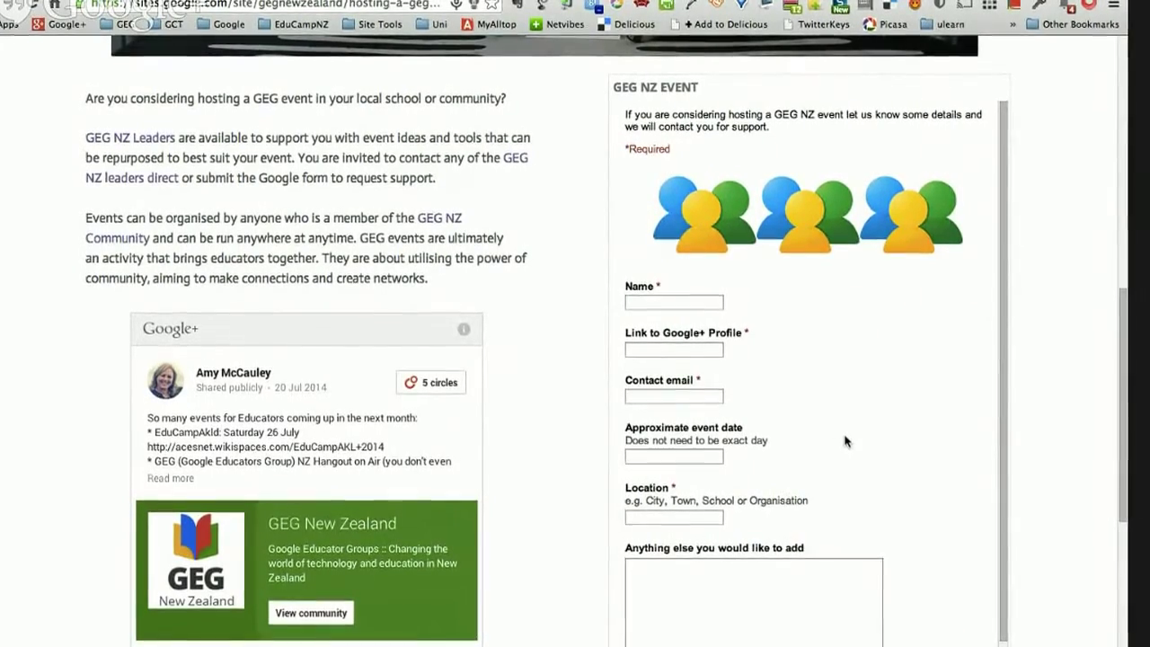
scroll(737, 530, down, 1)
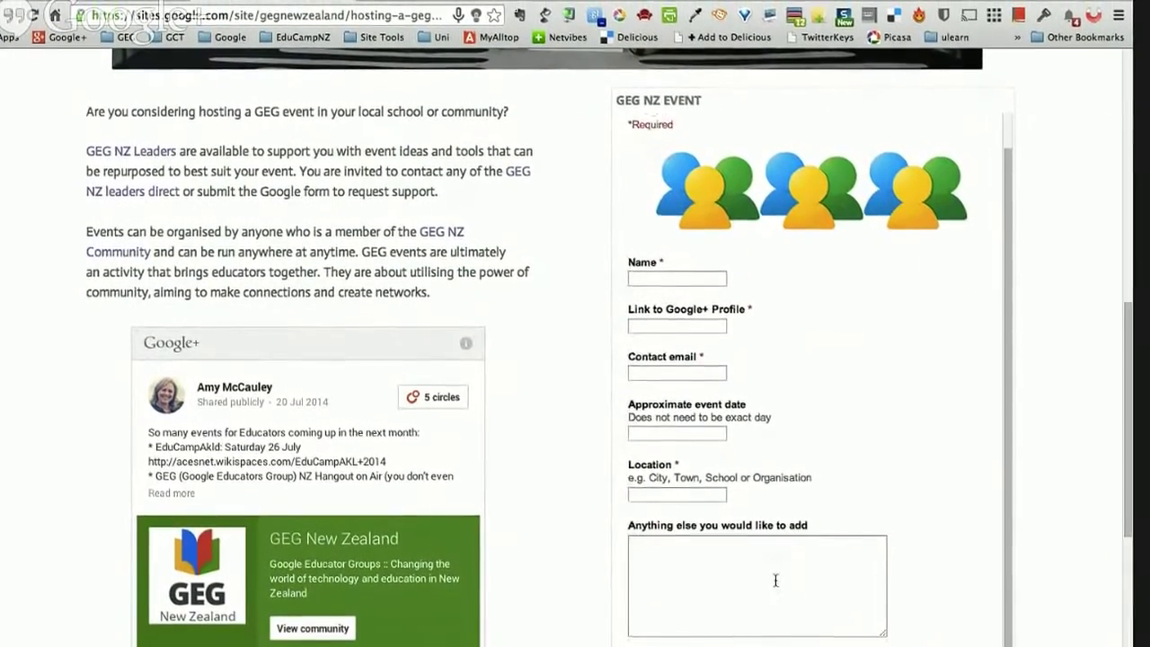
scroll(852, 384, up, 1)
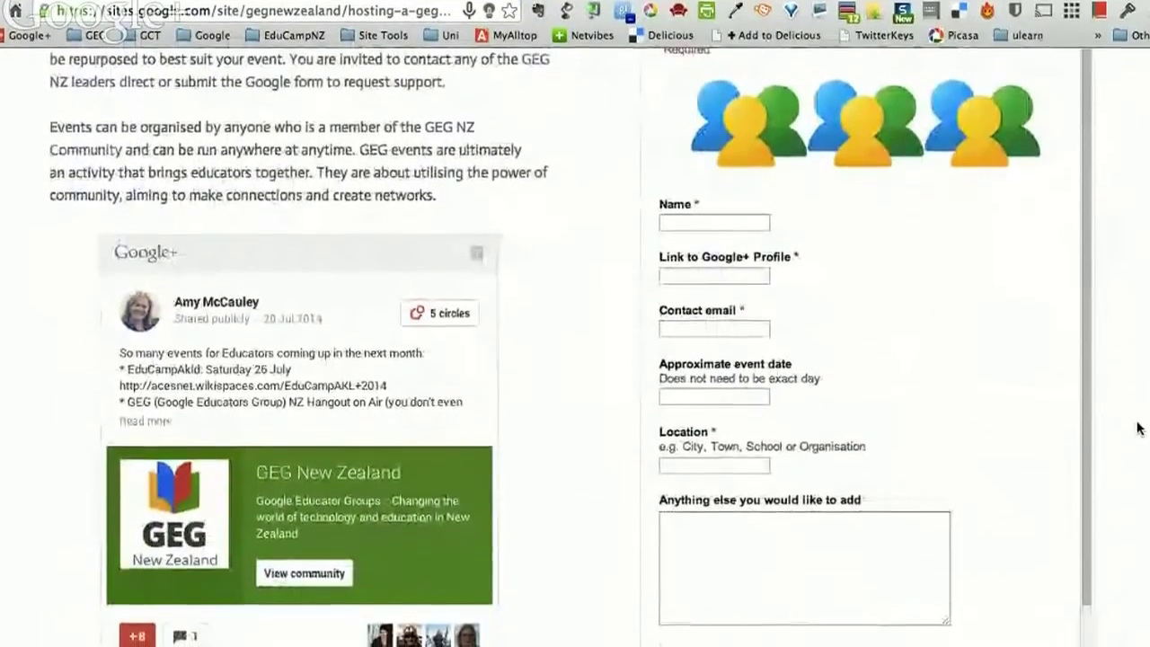
scroll(1137, 395, up, 4)
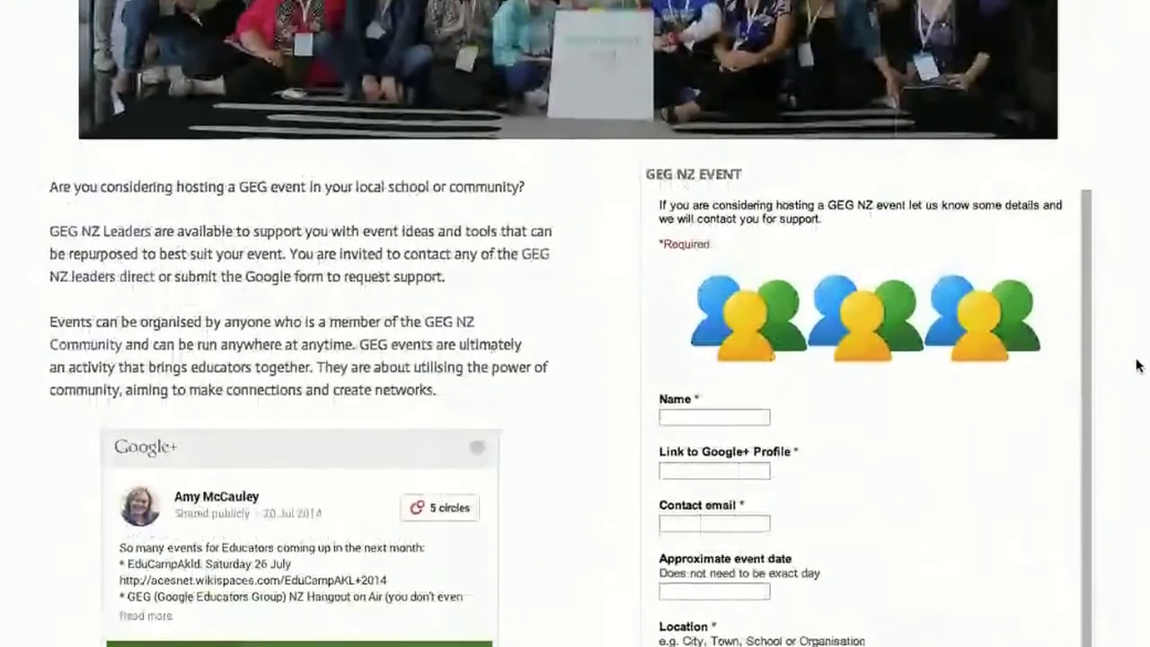
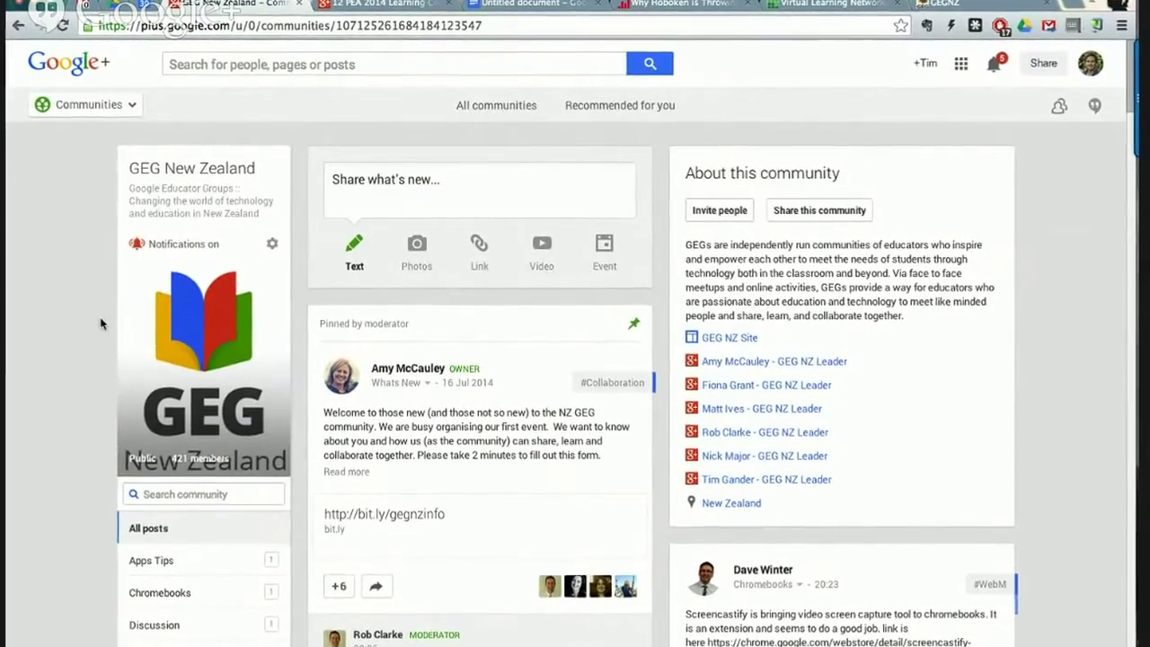
Search the GEG New Zealand community for "chromebooks" and sort the matching posts by most recent
scroll(81, 303, down, 3)
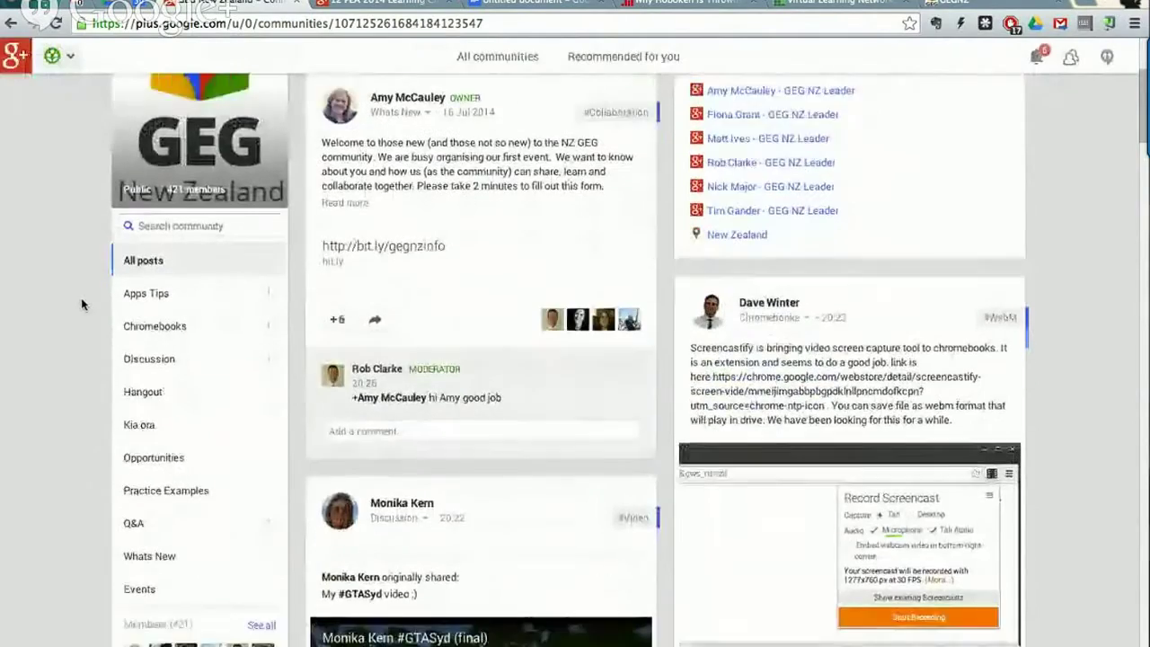
scroll(81, 303, up, 3)
scroll(96, 382, up, 1)
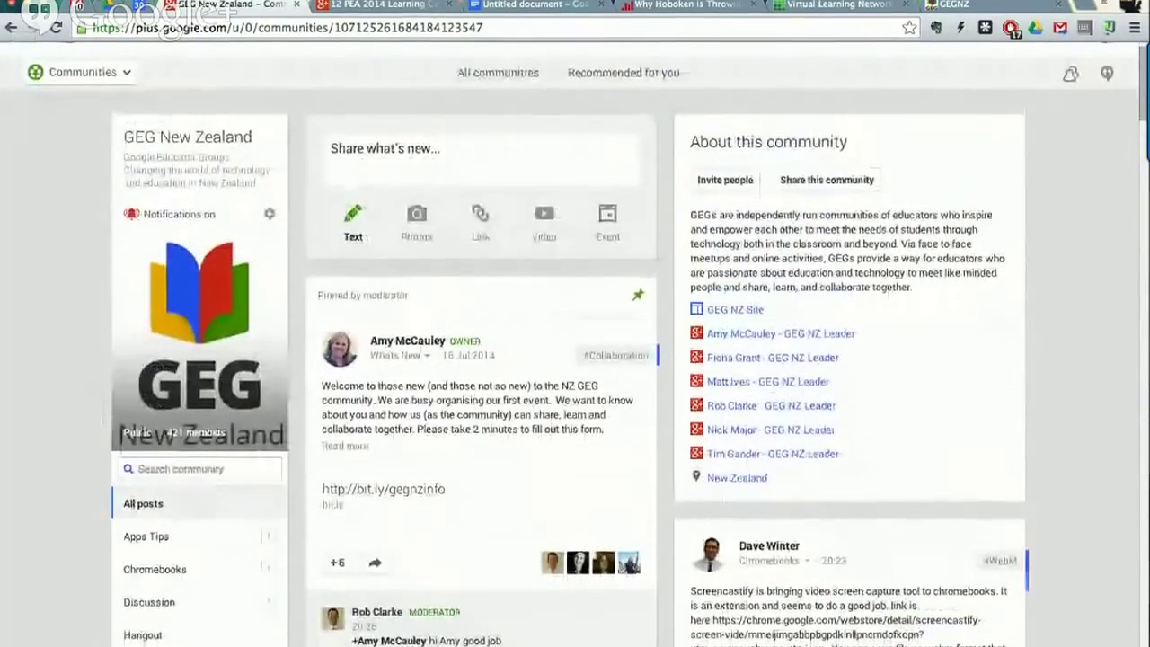
click(175, 474)
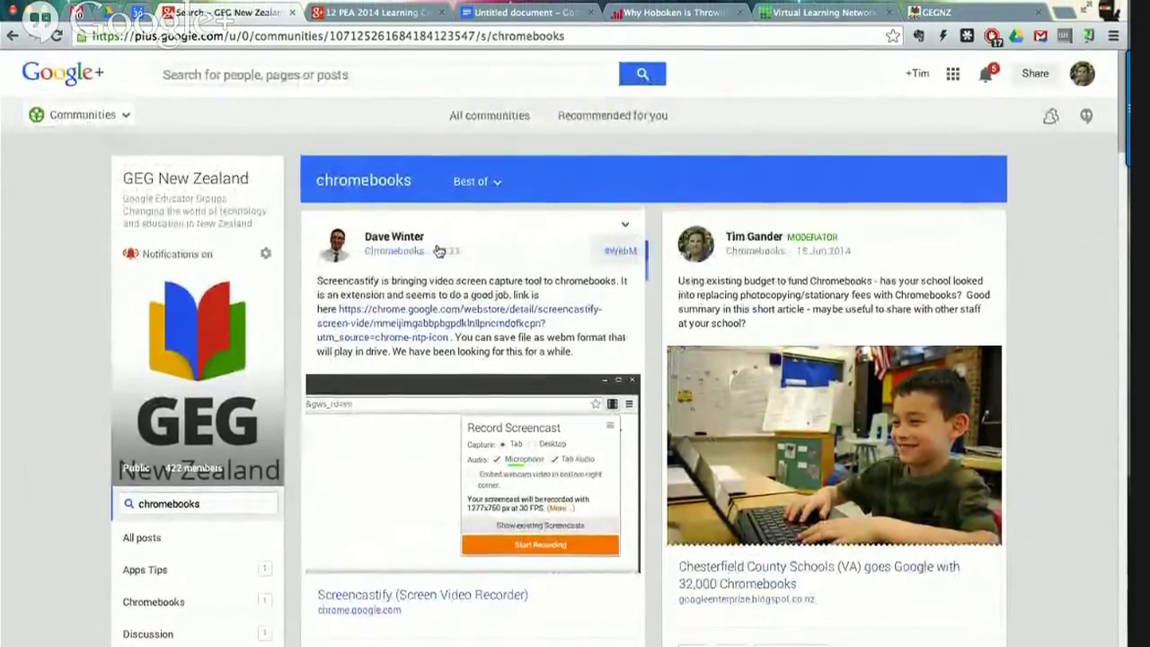
scroll(557, 267, down, 10)
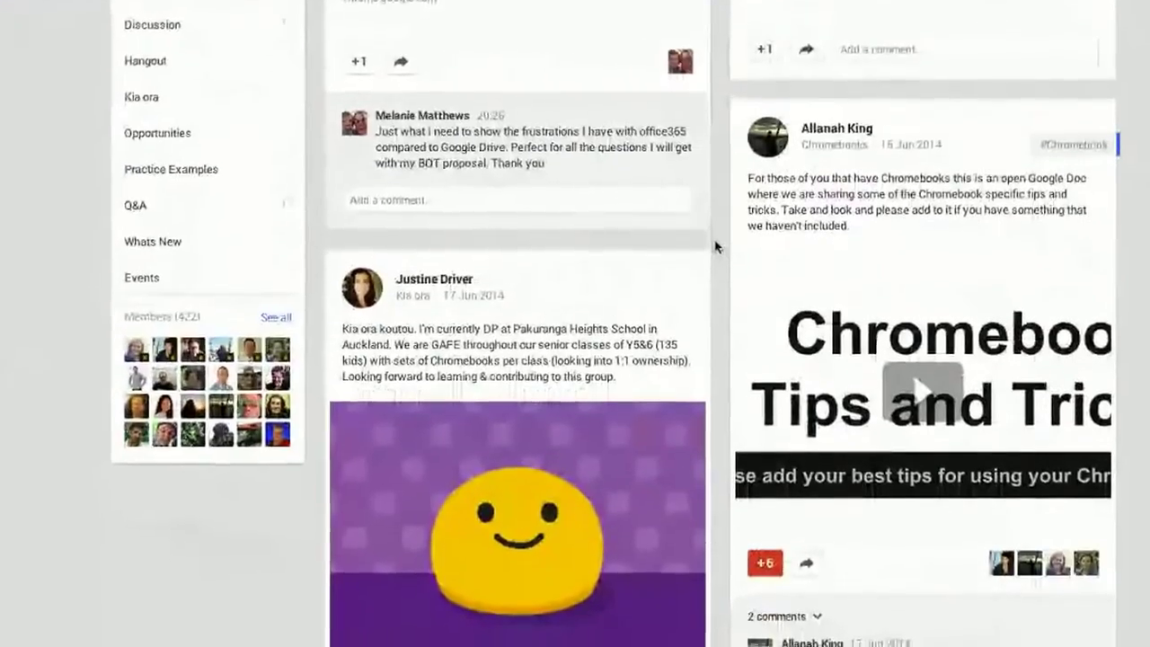
scroll(716, 249, down, 5)
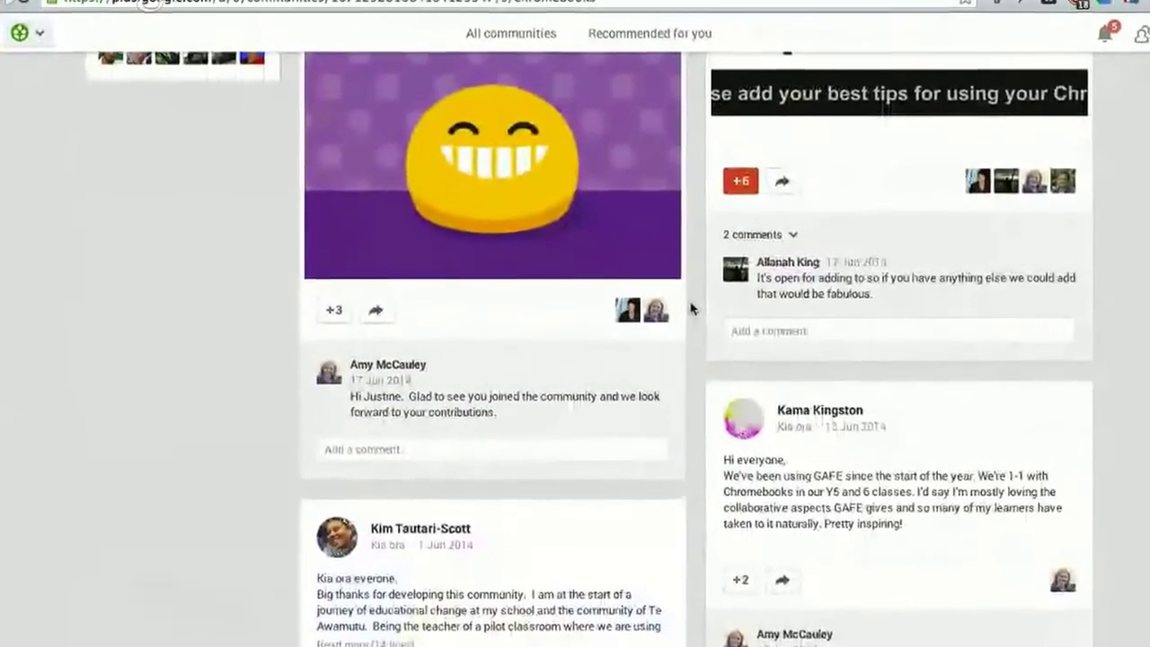
scroll(687, 306, down, 3)
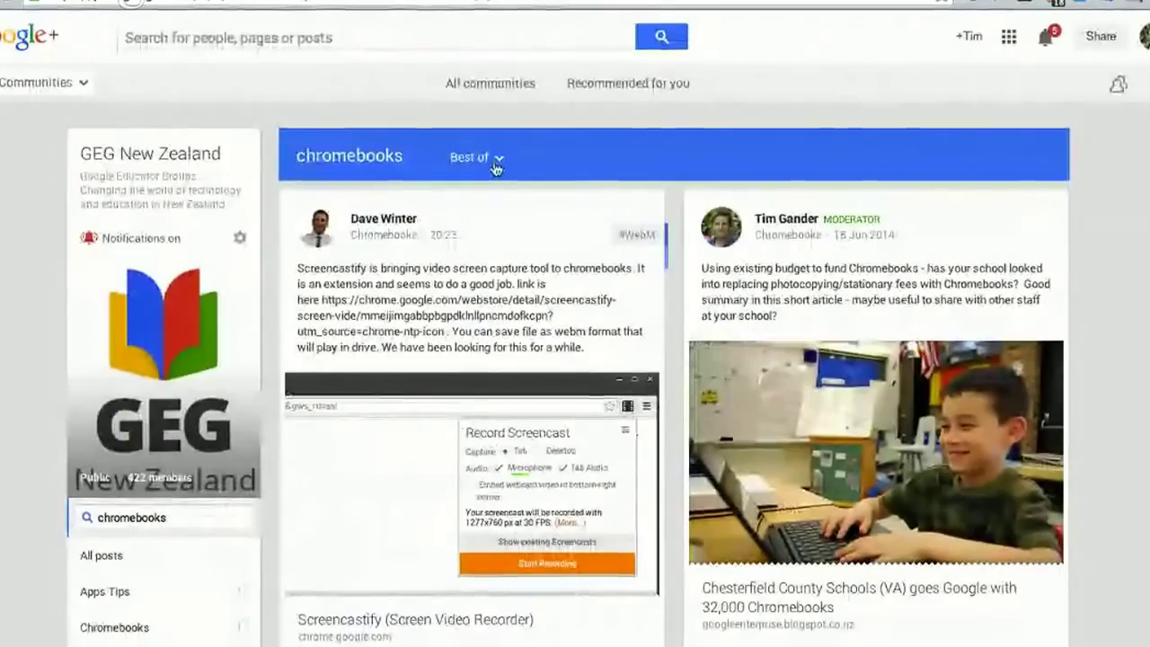
click(485, 233)
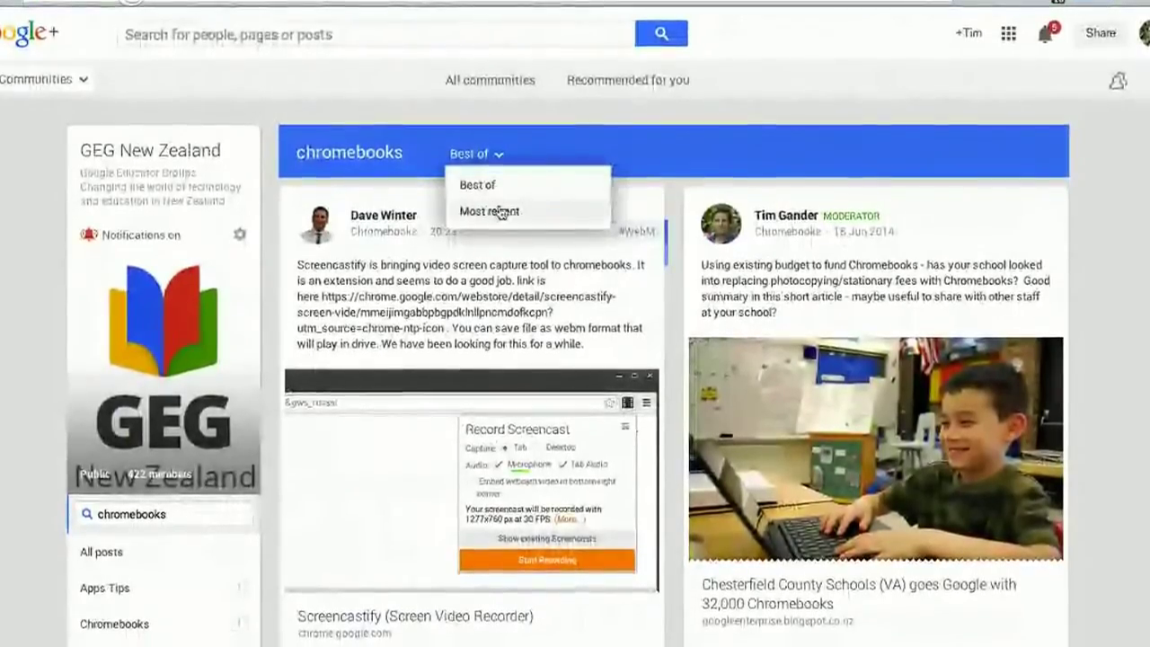
click(501, 212)
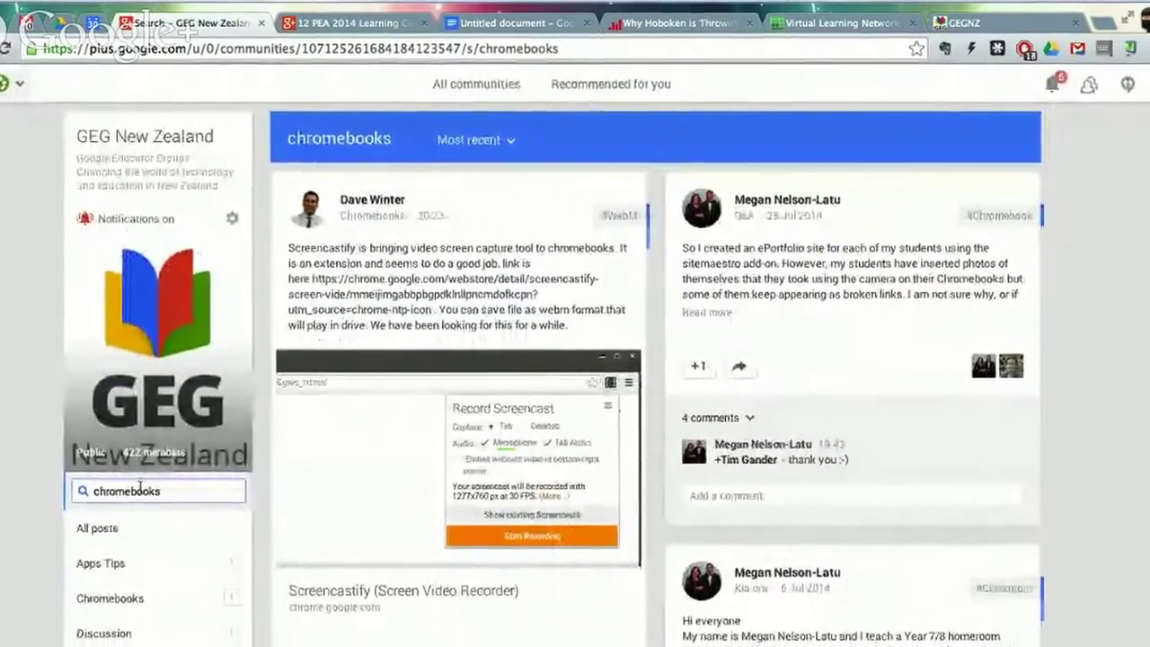
Search the GEG New Zealand community for a member's first name and browse the posts found
double_click(145, 506)
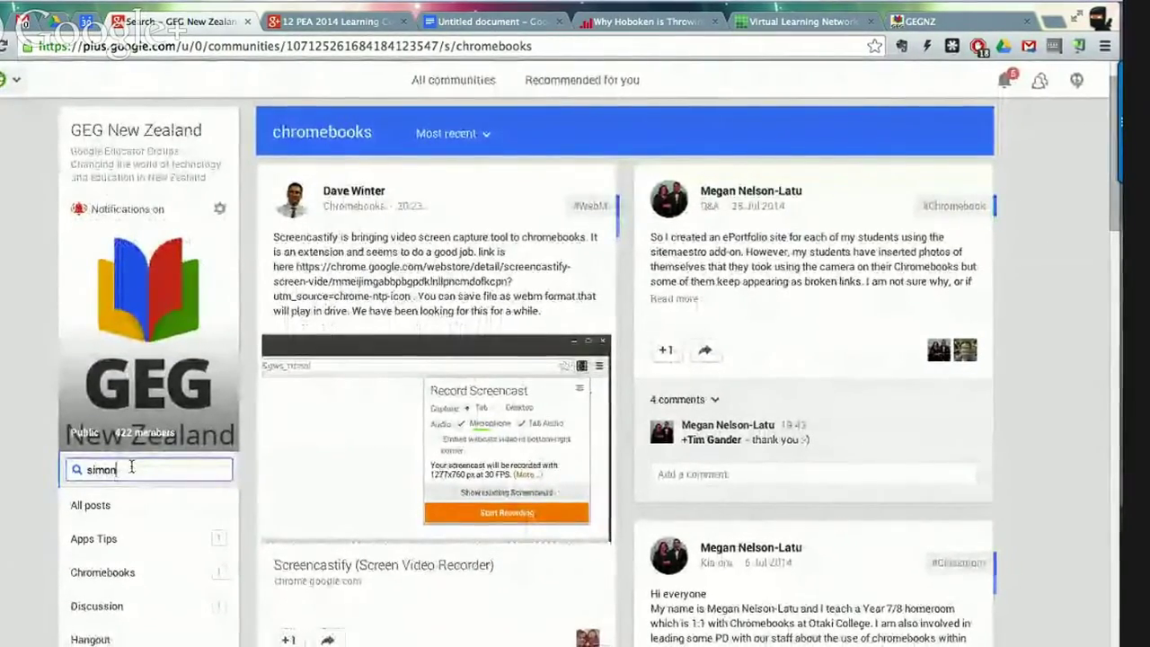
key(Return)
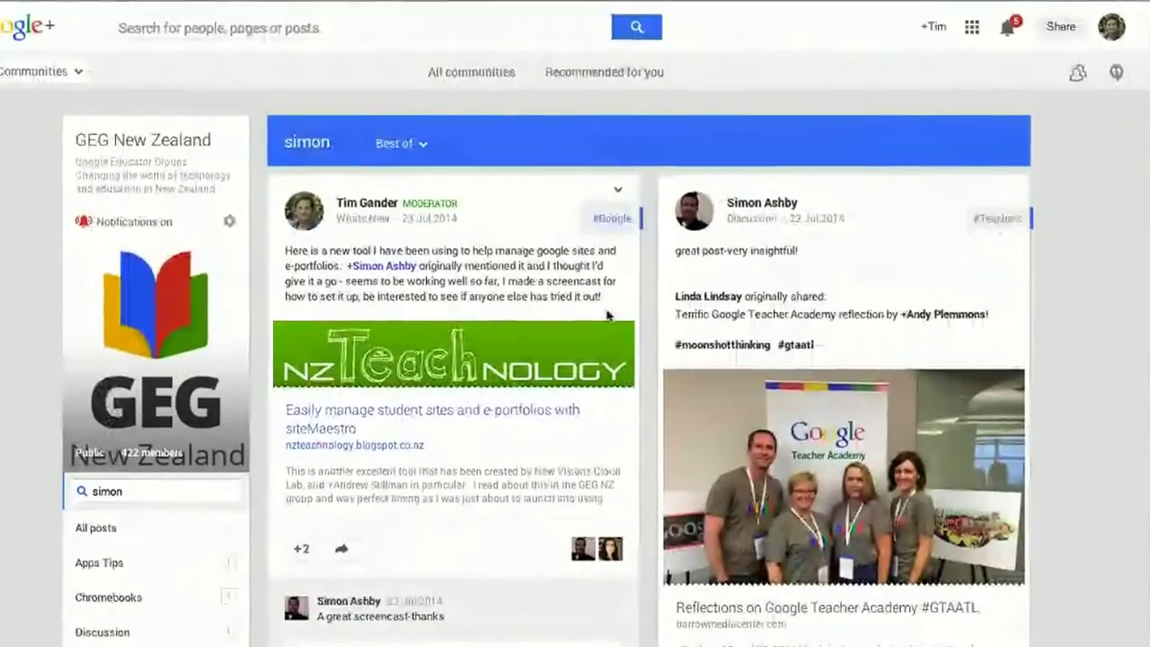
scroll(976, 400, down, 1)
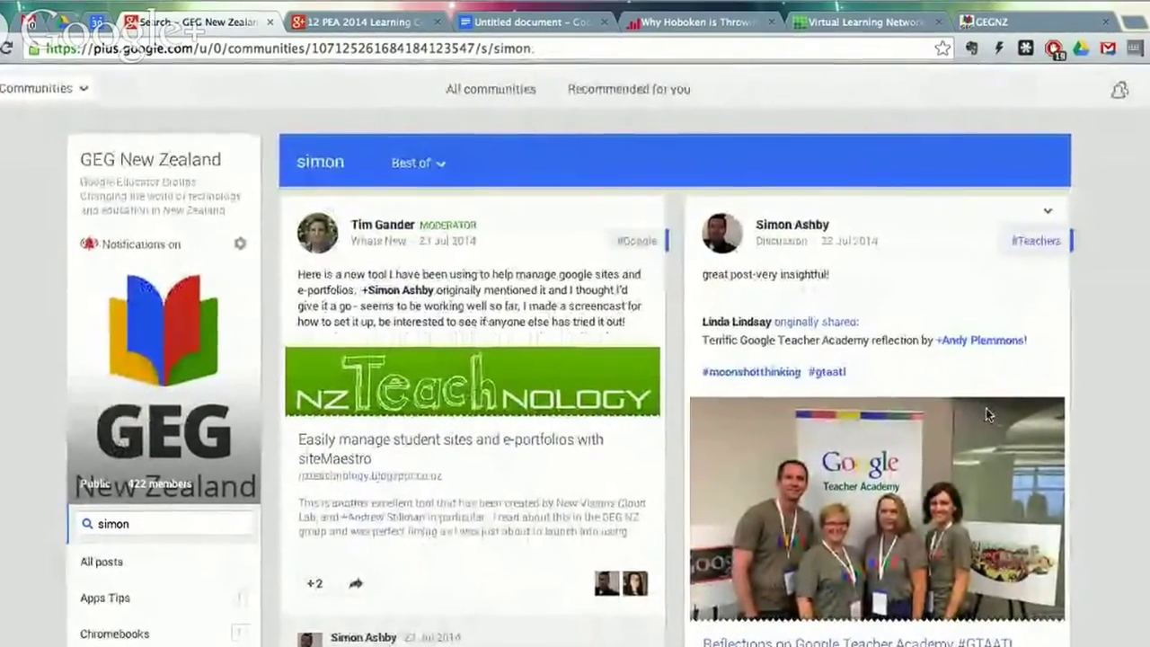
scroll(986, 408, down, 10)
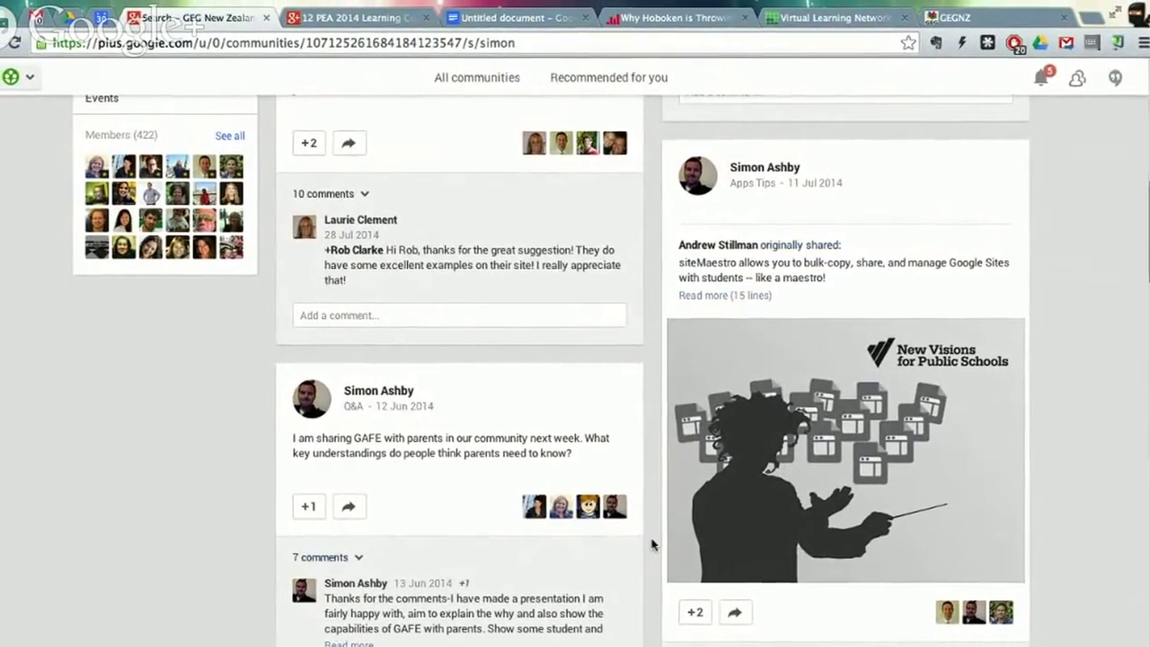
scroll(660, 545, down, 2)
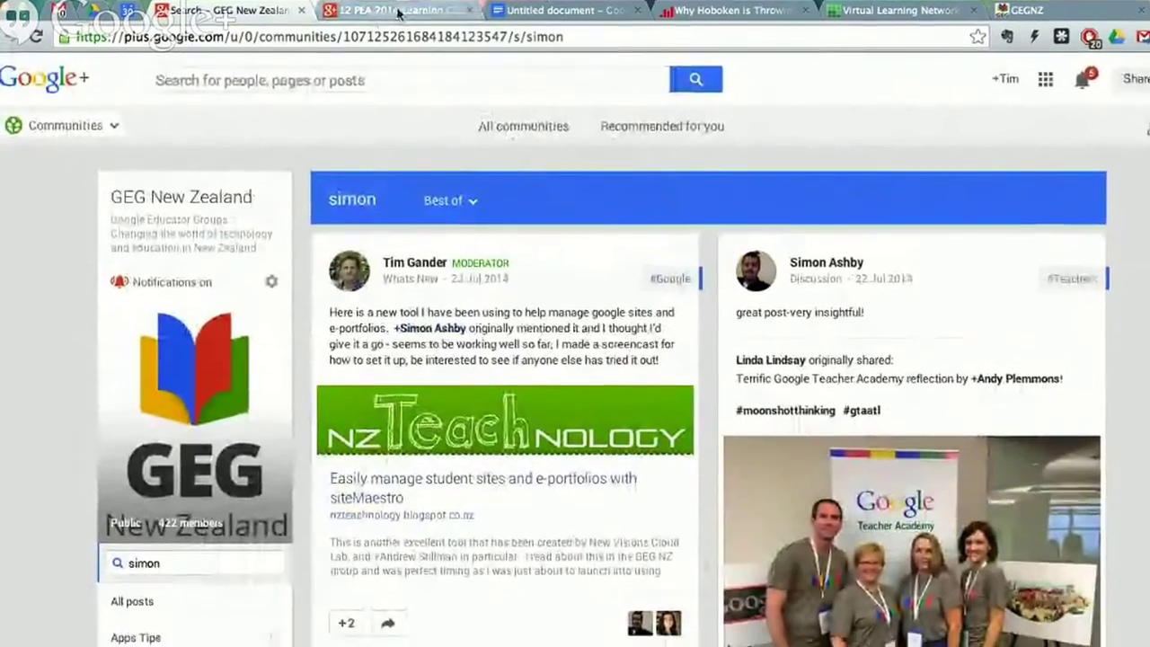
Switch to the 12 PEA 2014 Learning Community and browse its posts, including the Whack-A-Bone activity and module links
click(395, 20)
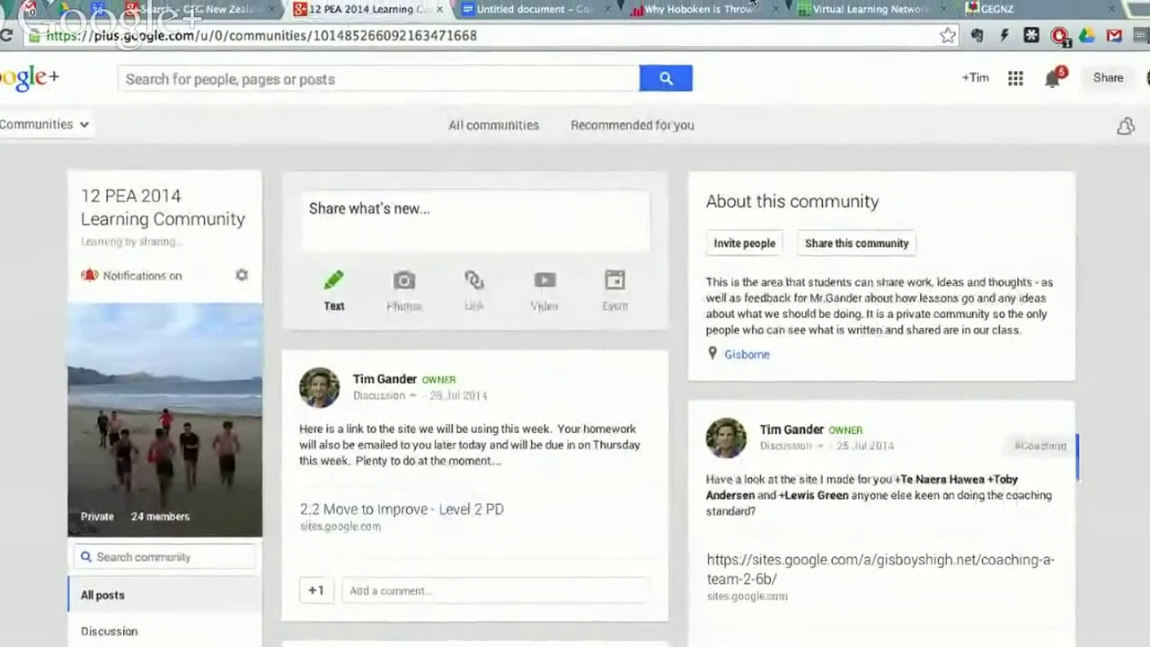
scroll(742, 412, down, 15)
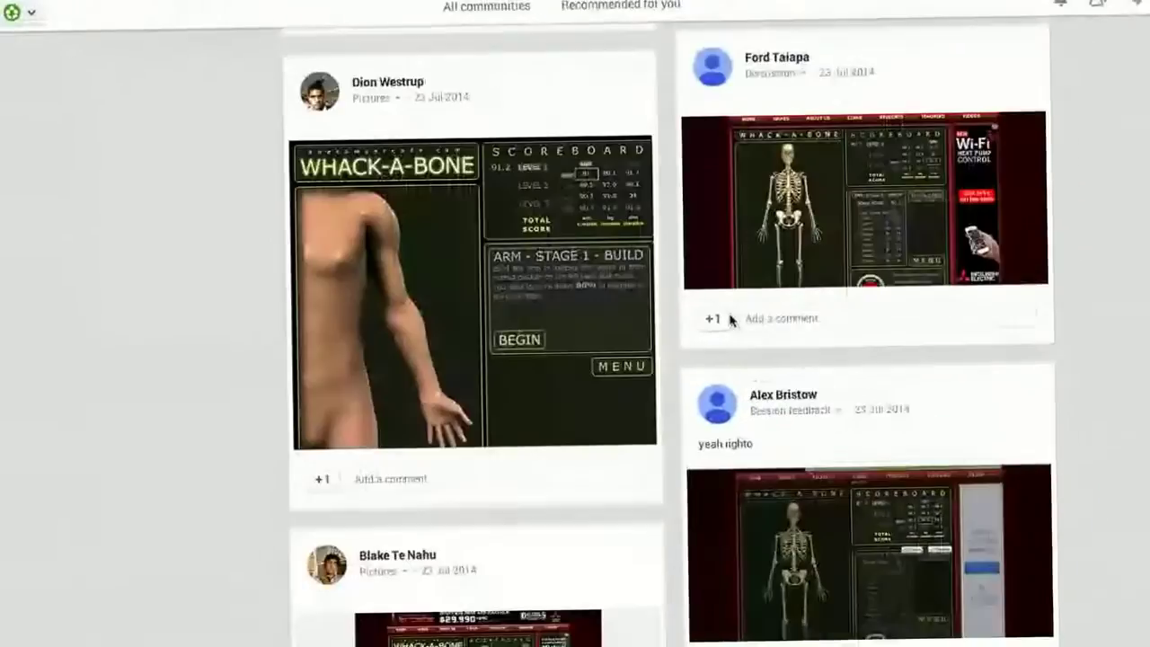
scroll(735, 363, down, 10)
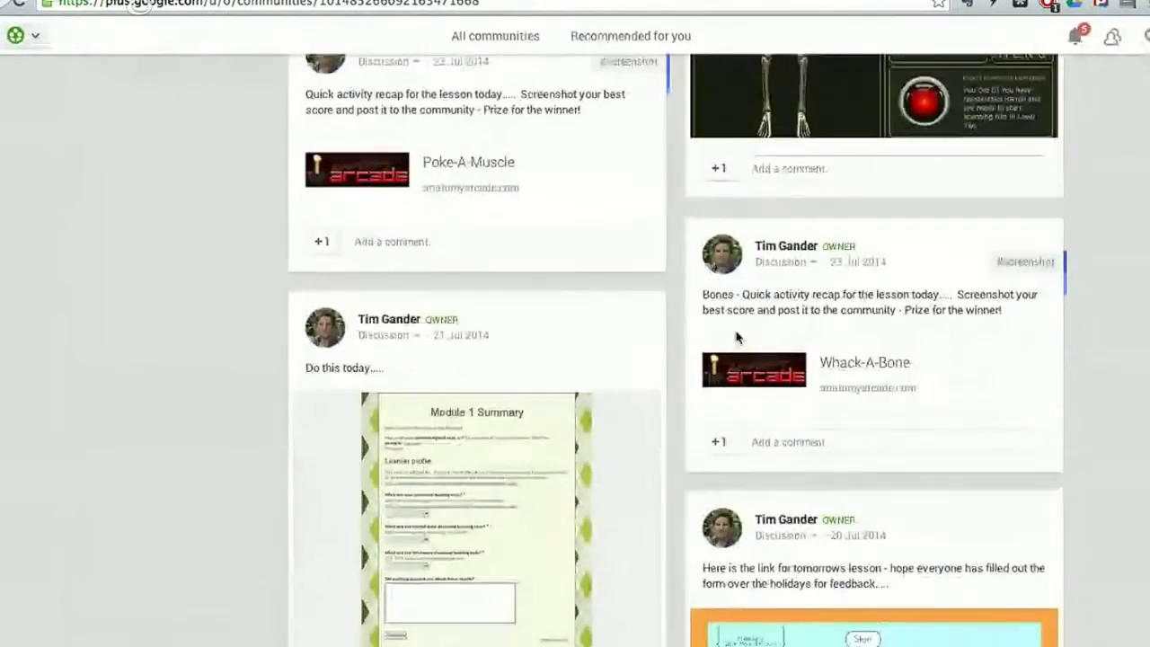
scroll(746, 333, down, 3)
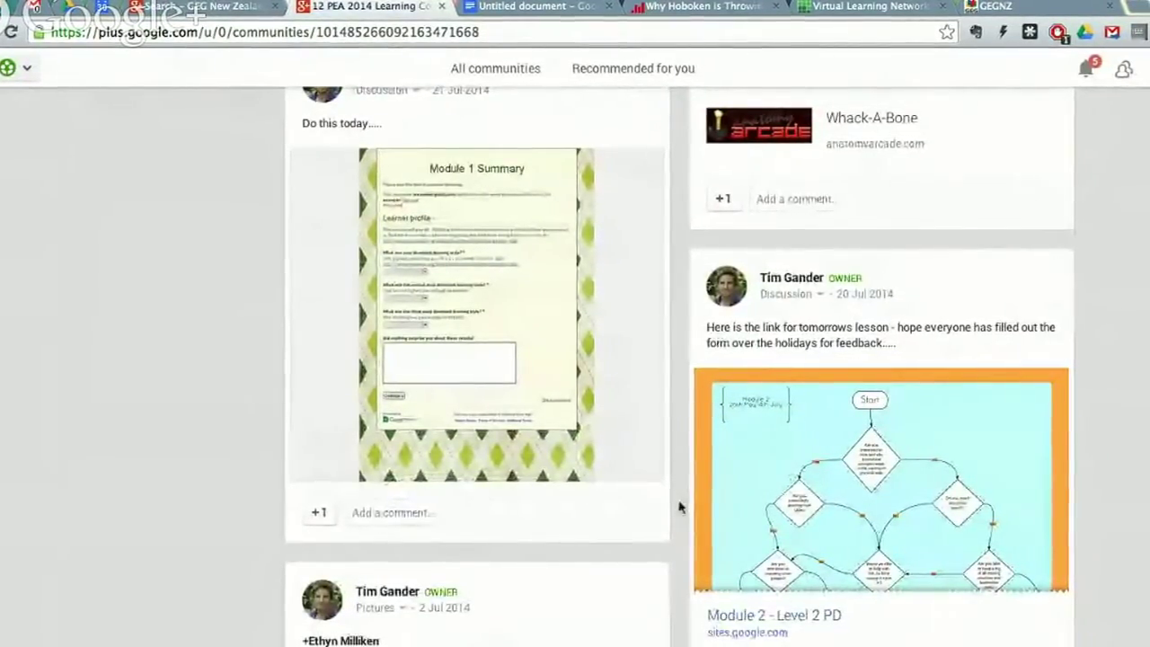
scroll(679, 506, up, 15)
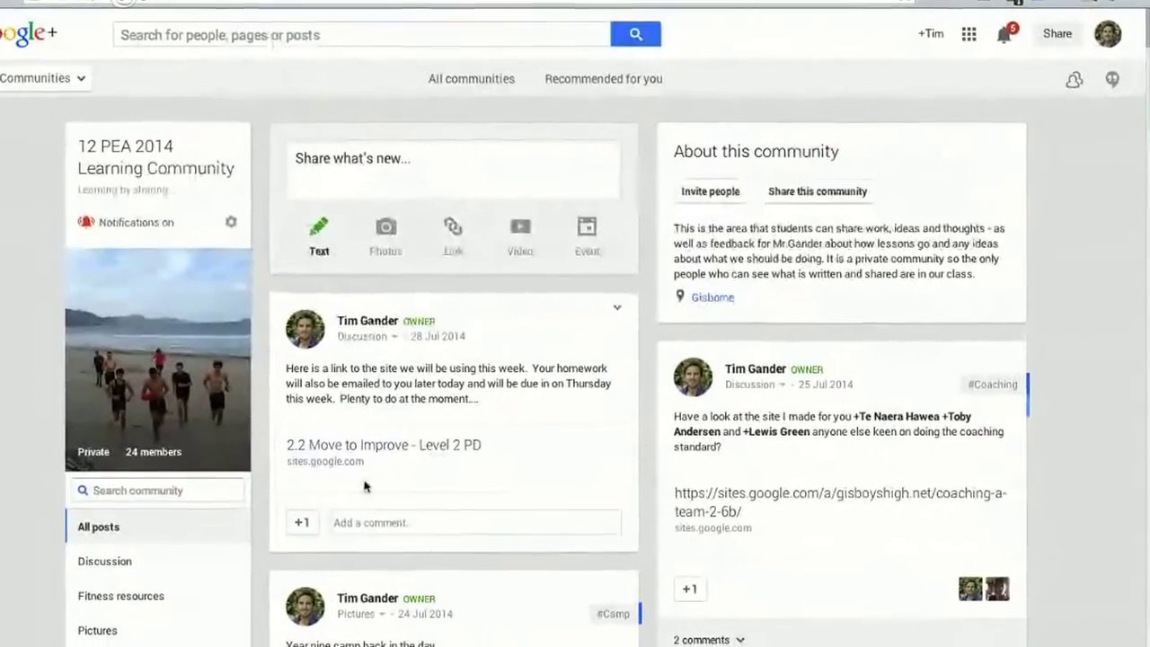
Search the class community for a student's first name and look through the related posts and comments
click(162, 485)
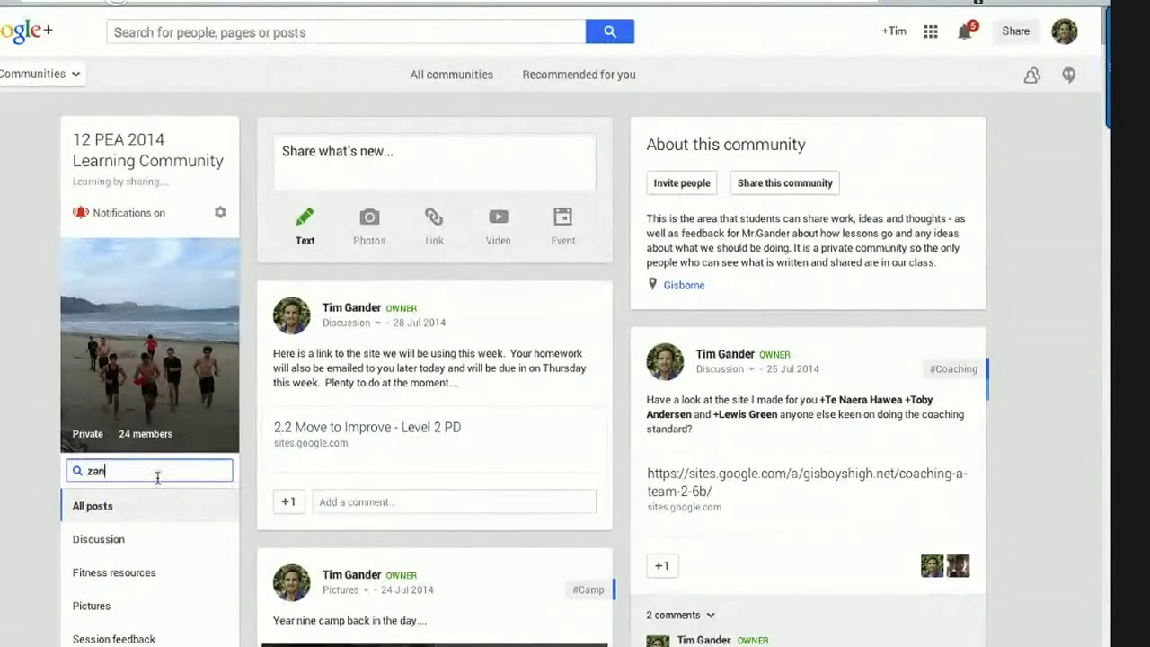
key(Return)
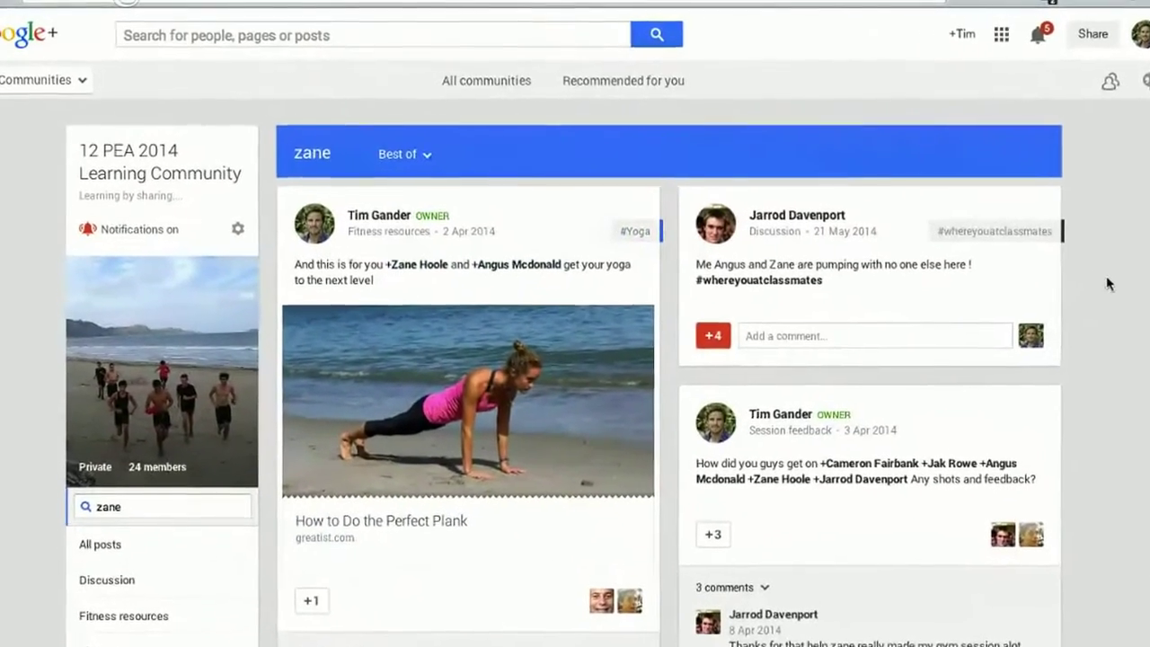
scroll(1110, 274, down, 4)
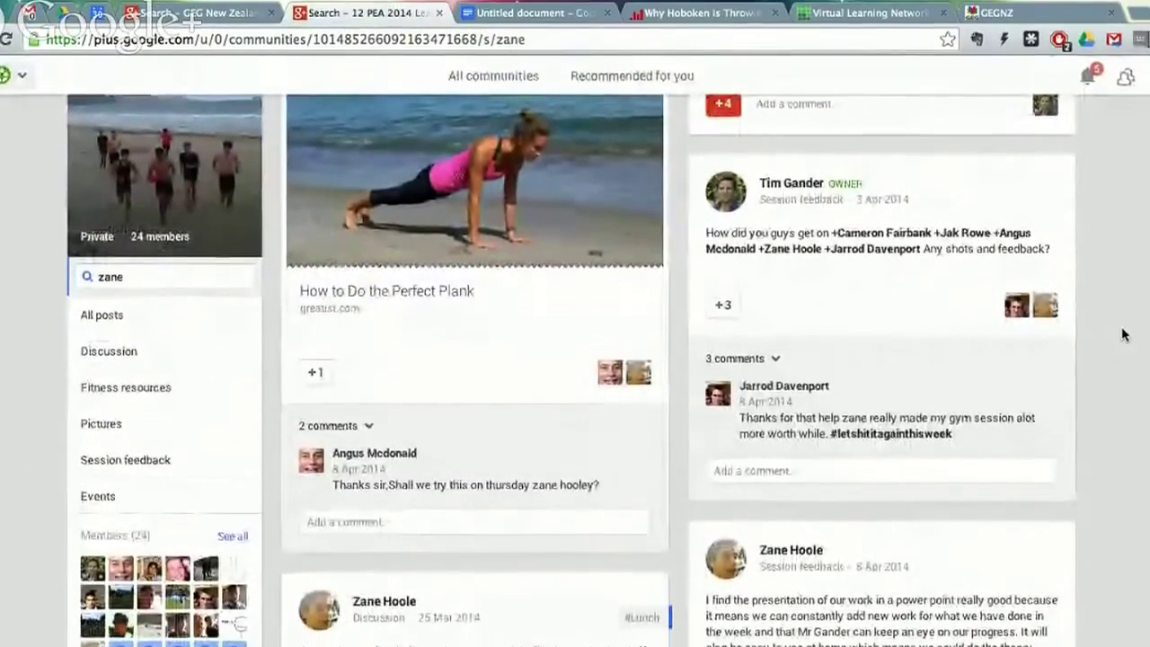
scroll(1122, 252, down, 2)
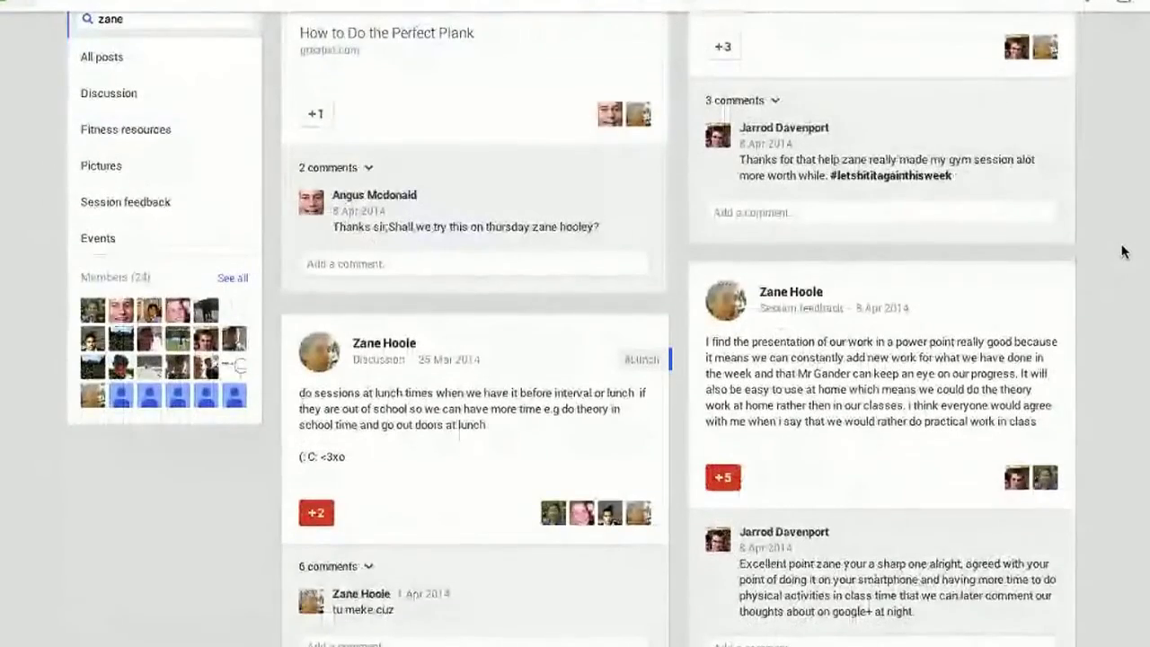
scroll(1123, 252, down, 10)
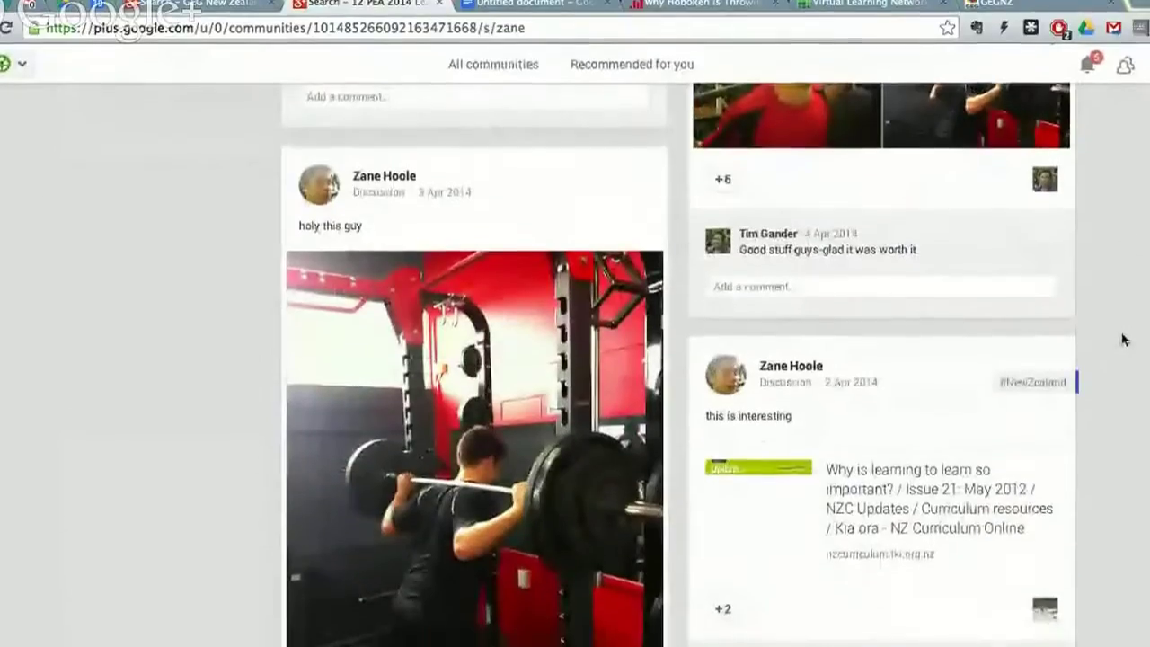
scroll(1122, 303, down, 6)
scroll(1122, 303, up, 20)
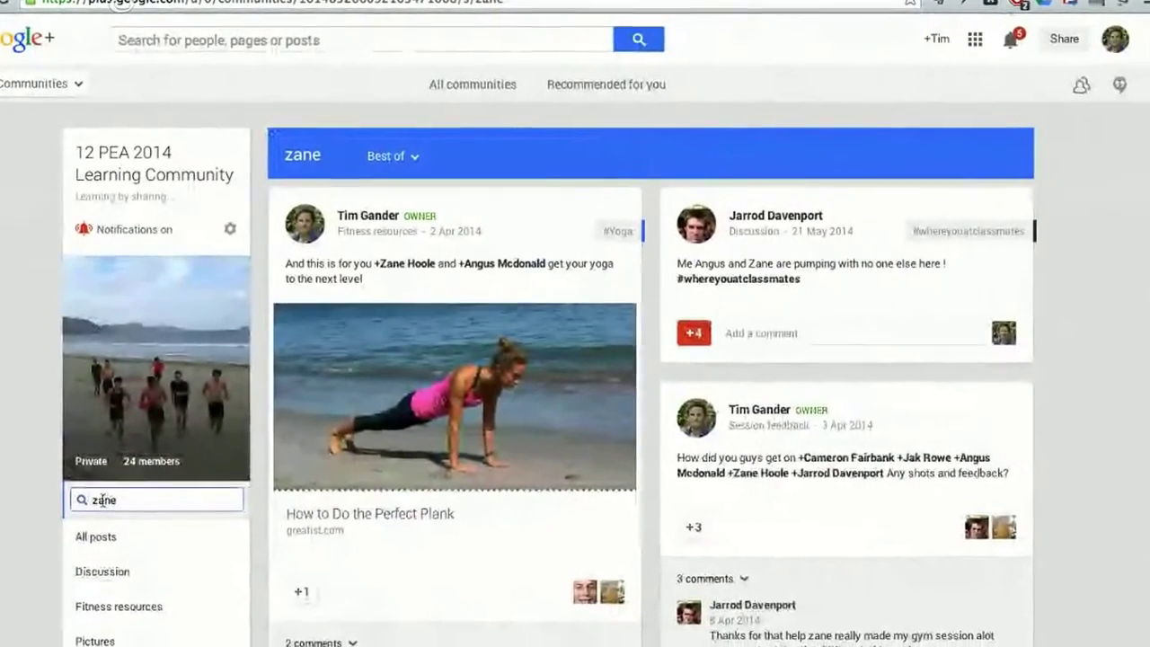
Open the WNYC article about Hoboken throwing away its student laptops and look through it down to the highlighted paragraph
mouse_move(40, 82)
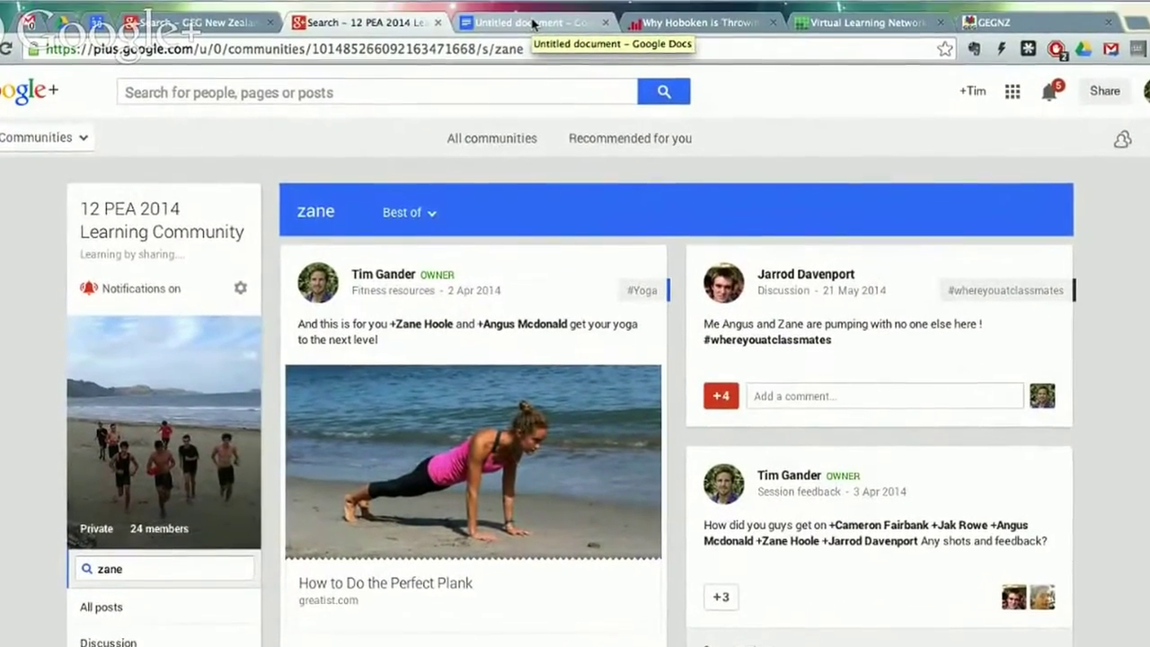
click(533, 24)
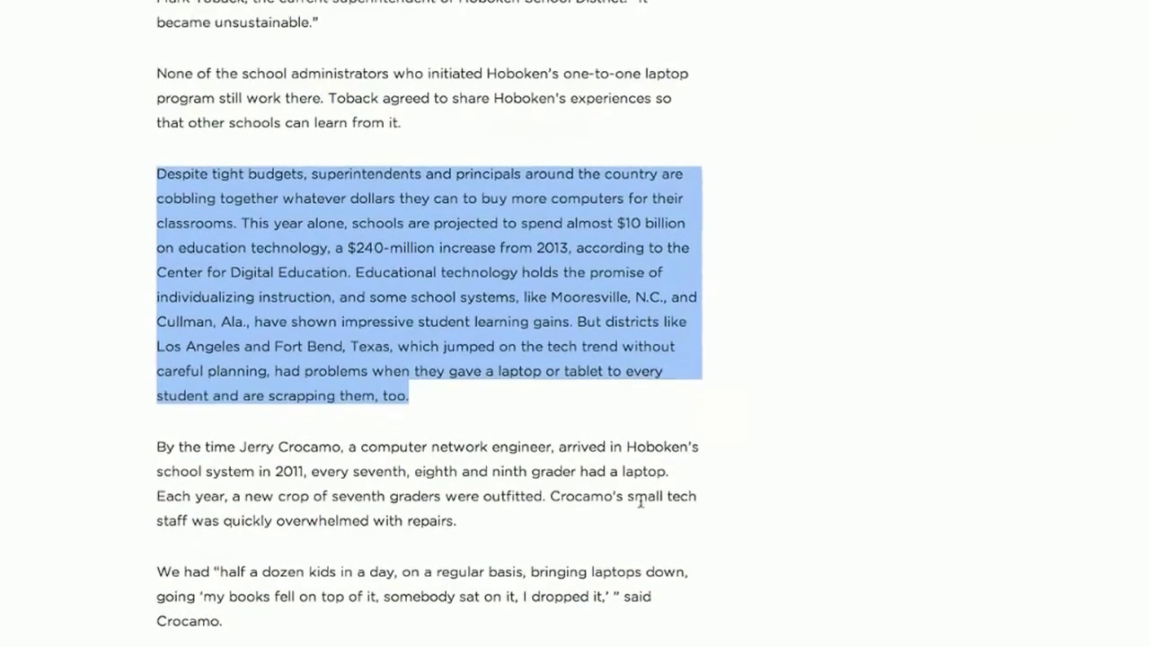
scroll(568, 458, up, 15)
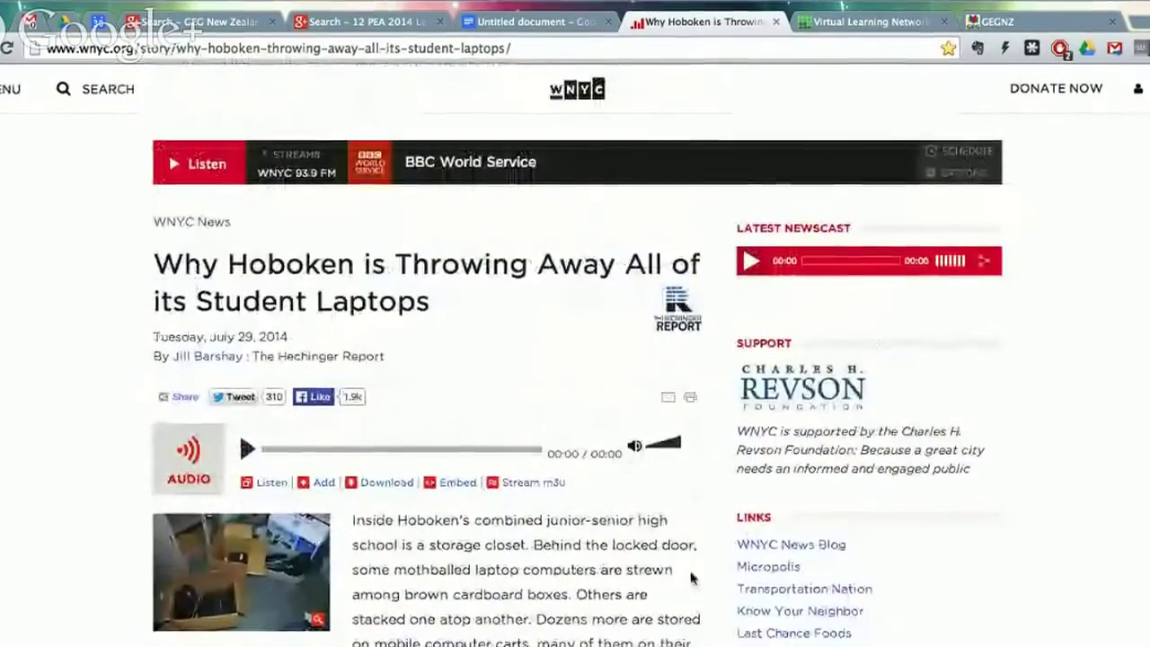
scroll(692, 577, down, 10)
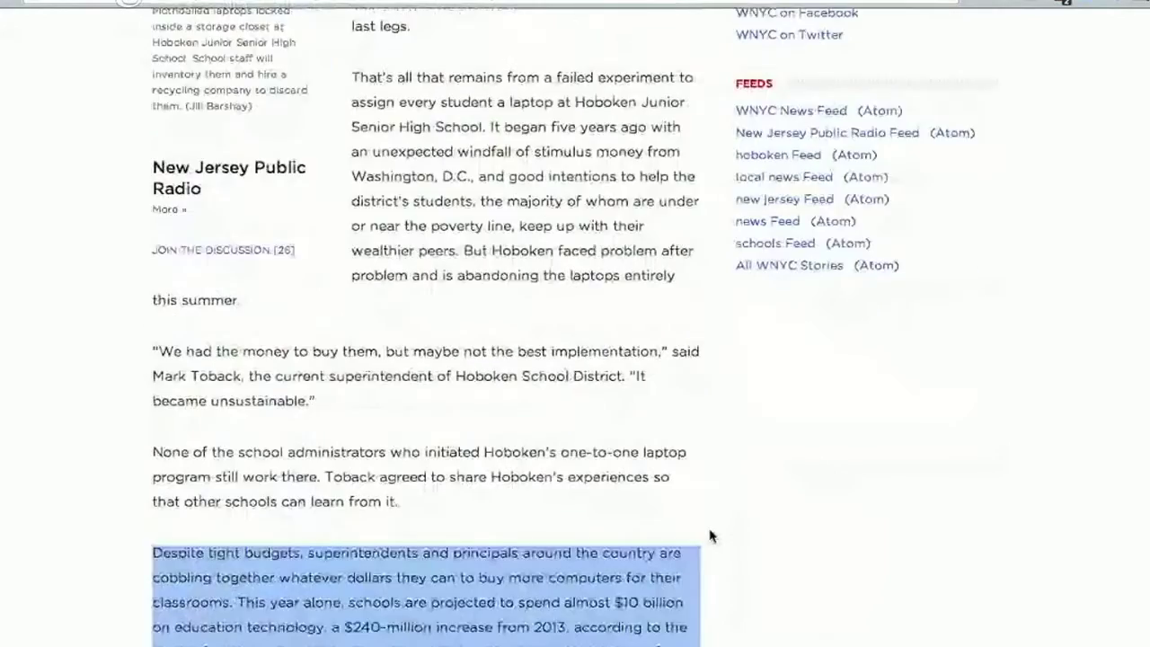
Copy the article paragraph beginning "Despite tight budgets" and paste it into the blank untitled document
scroll(710, 536, down, 3)
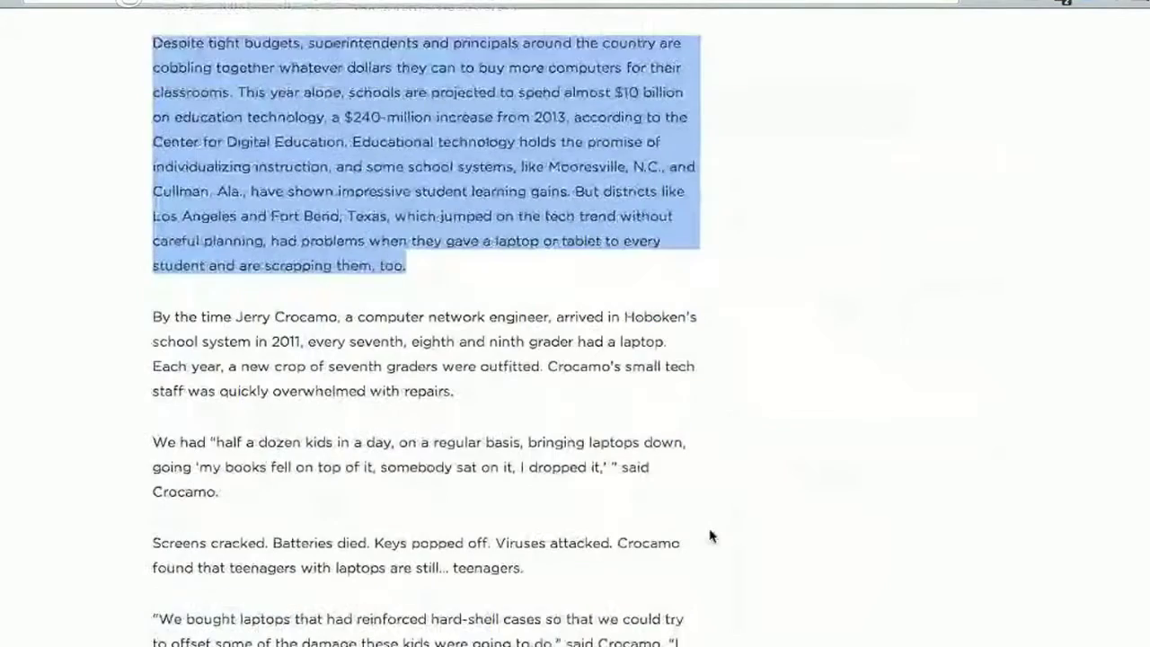
click(616, 422)
scroll(423, 288, up, 1)
drag(408, 311, 152, 89)
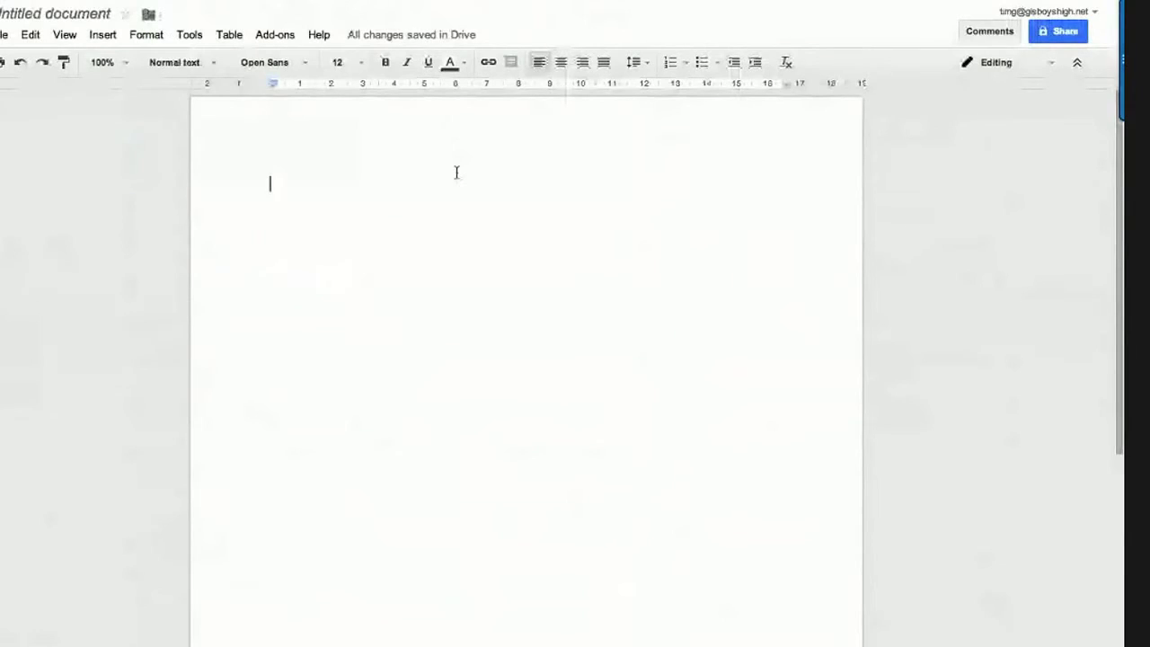
text(Despite tight budgets, superintendents and principals around the country are cobbling together whatever dollars they can to buy more computers for their classrooms. This year alone, schools are projected to spend almost $10 billion on education technology, a $240-million increase from 2013, according to the Center for Digital Education. Educational technology holds the promise of individualizing instruction, and some school systems, like Mooresville, N.C., and Cullman, Ala., have shown impressive student learning gains. But districts like Los Angeles and Fort Bend, Texas, which jumped on the tech trend without careful planning, had problems when they gave a laptop or tablet to every student and are scrapping them, too.)
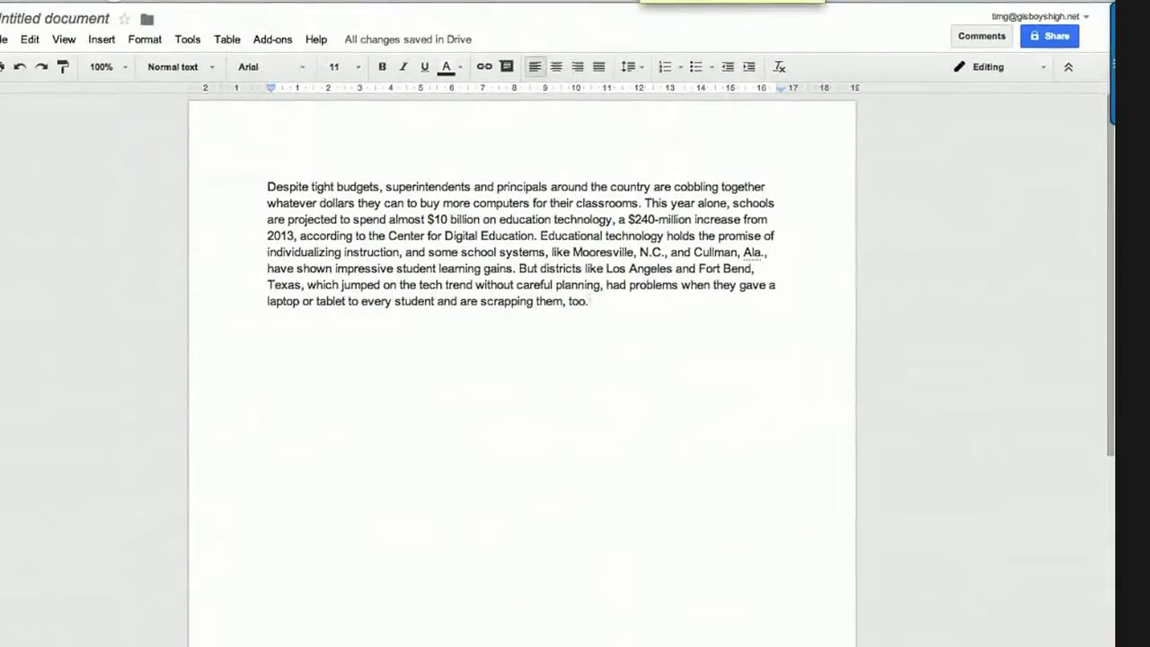
Replace the paragraph in the document by copying, deleting and repasting it, undo that, and repeat the paste
drag(608, 305, 266, 183)
key(ctrl+c)
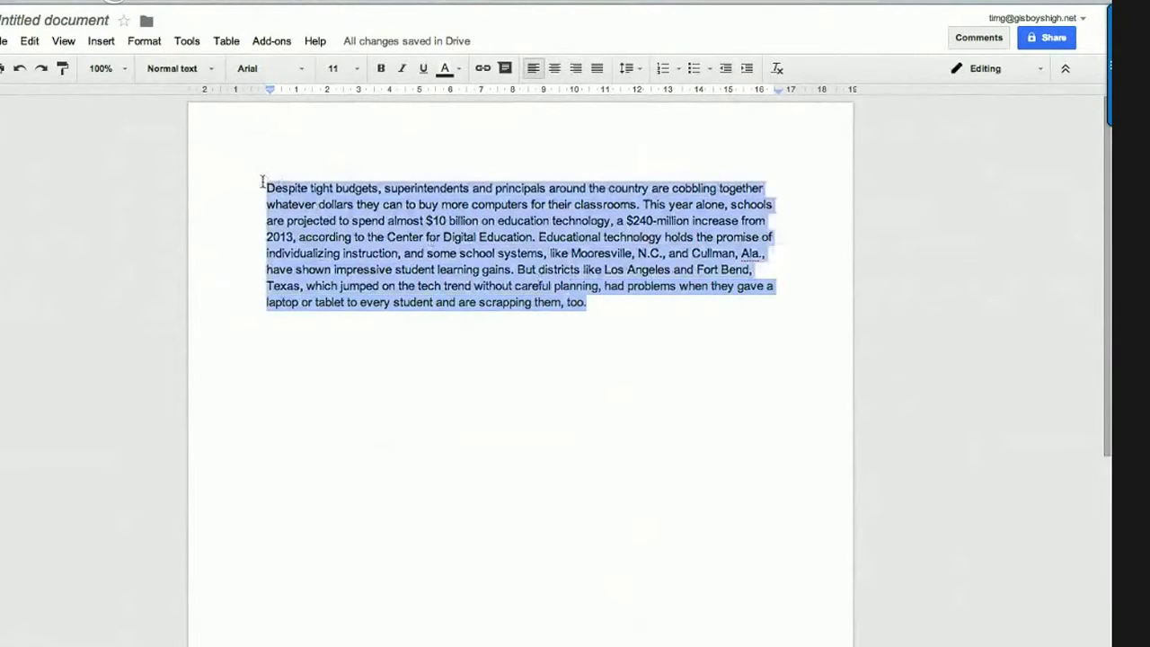
key(BackSpace)
key(ctrl+v)
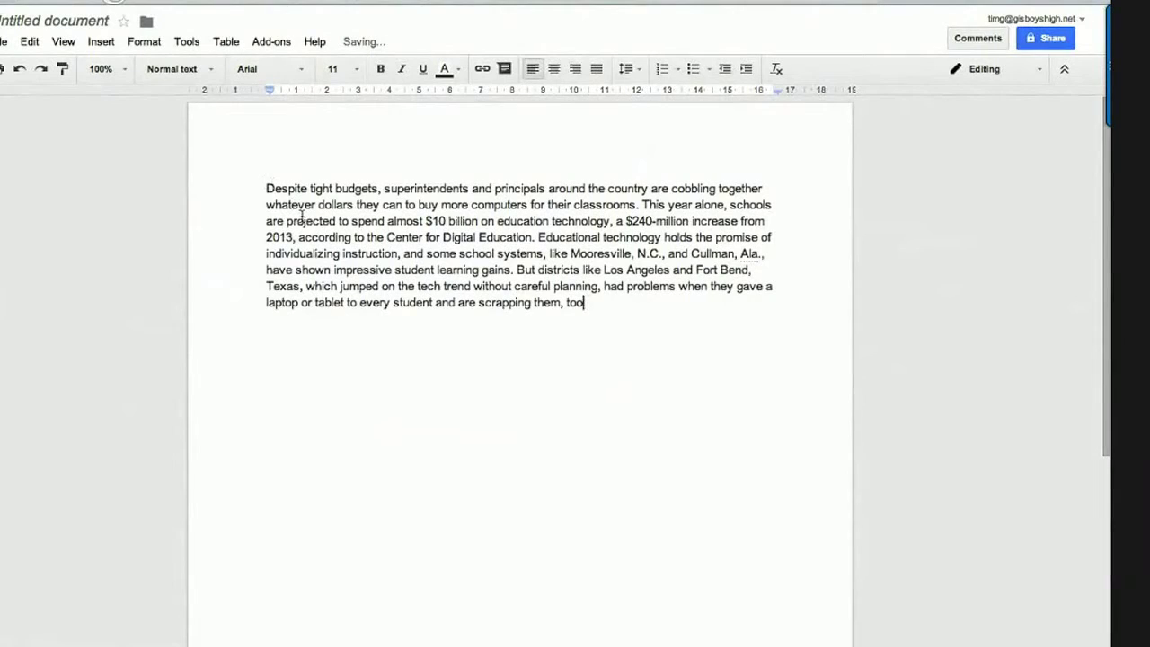
key(ctrl+z)
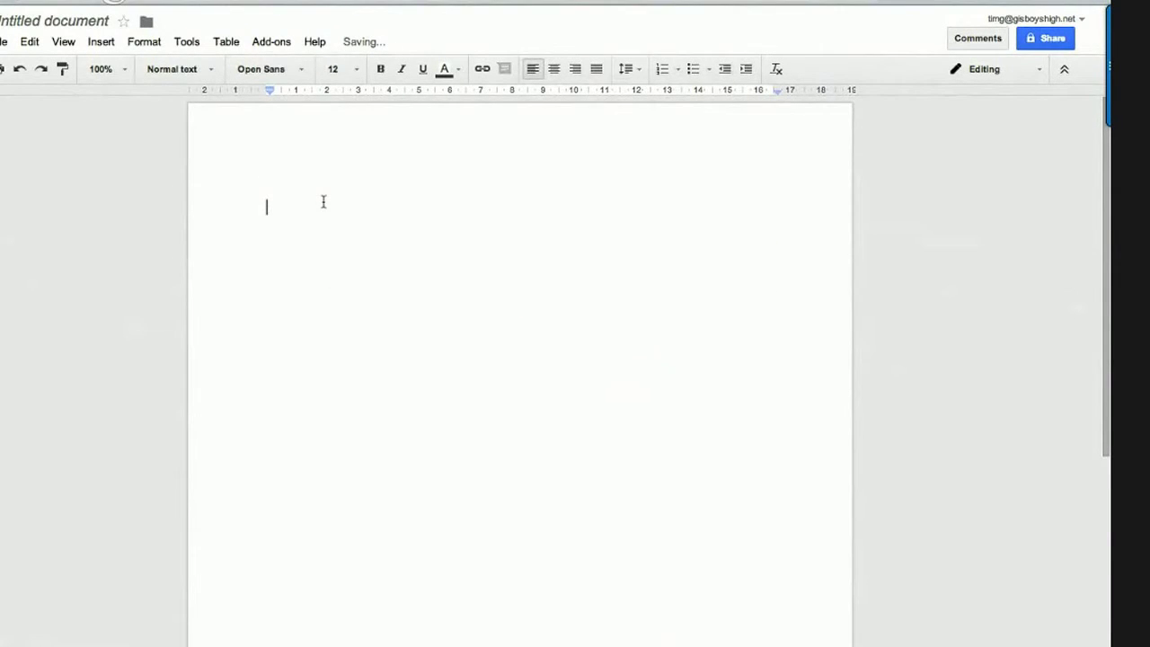
key(ctrl+v)
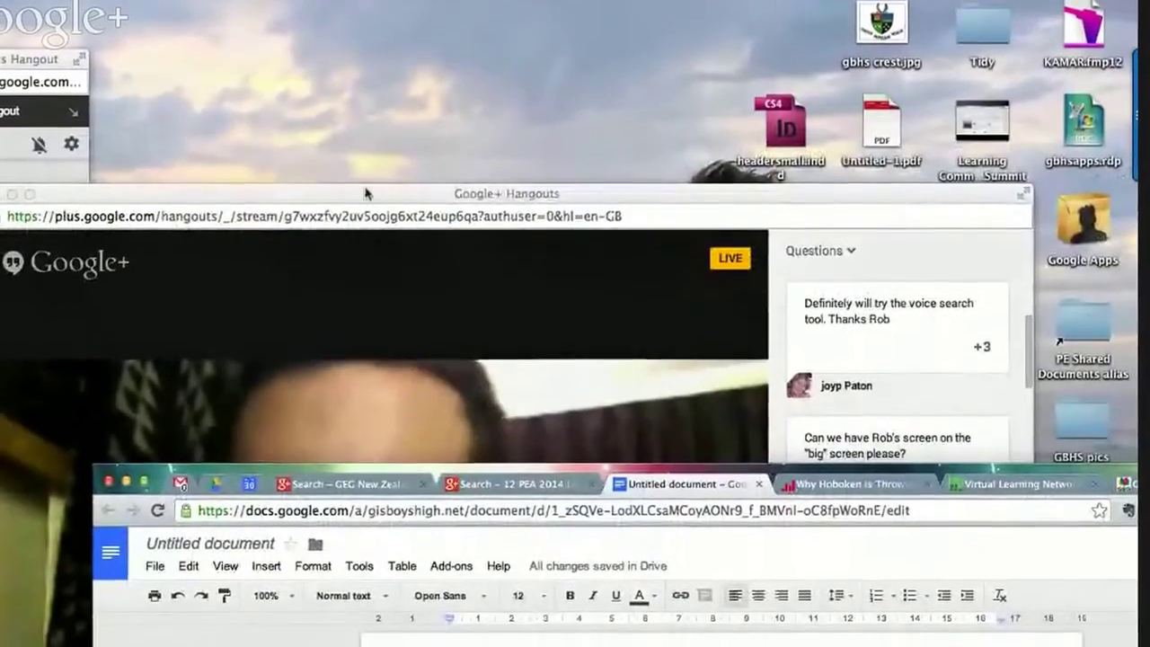
click(365, 193)
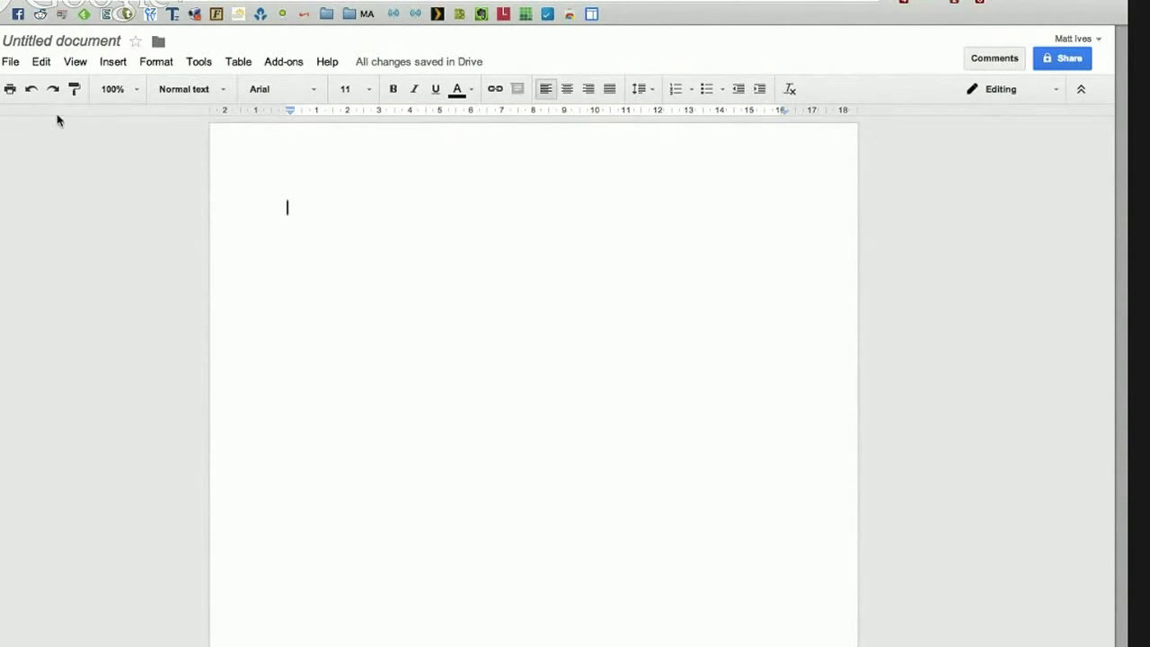
Set the blank document's paper size to A3 (29.7 cm x 42.0 cm)
click(11, 63)
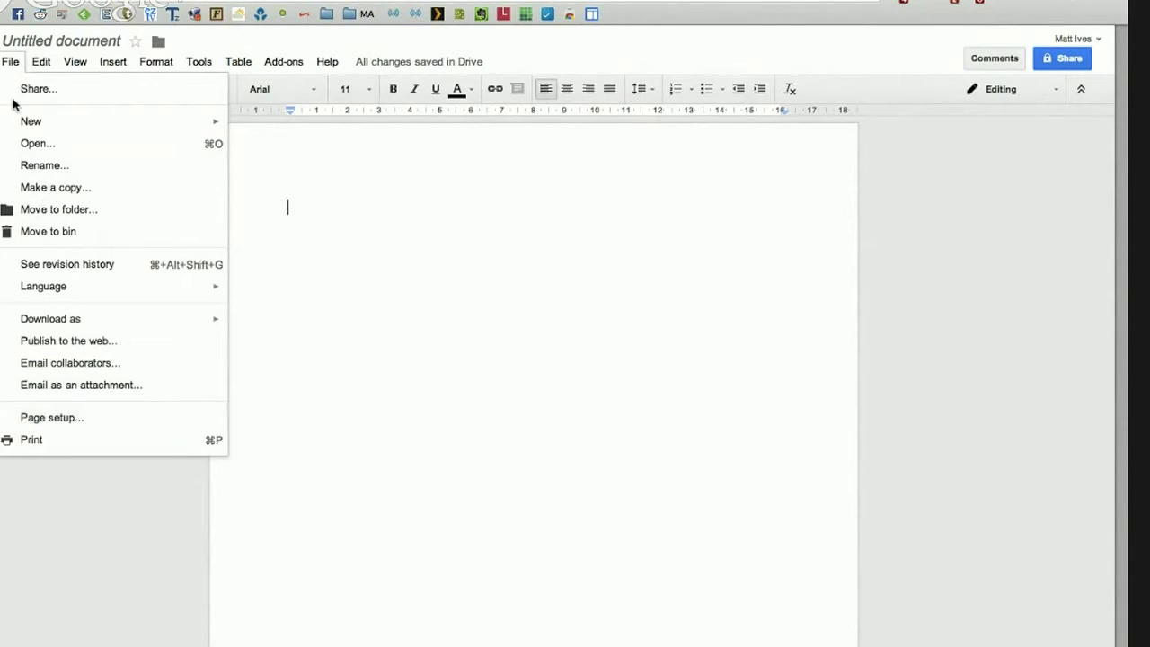
click(52, 418)
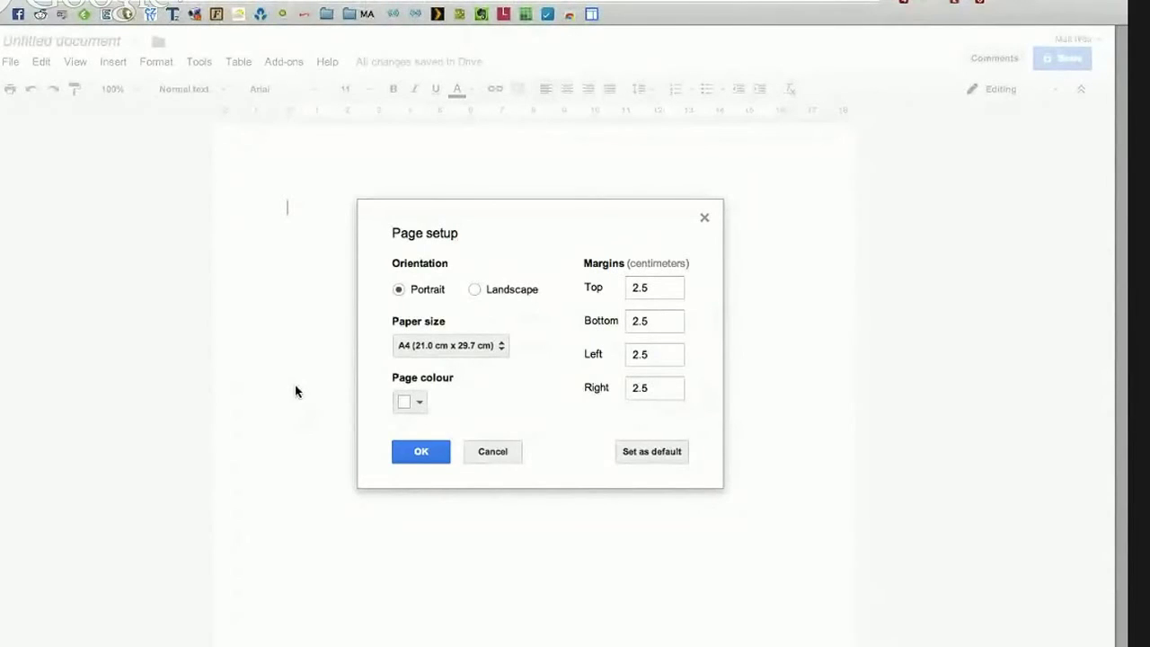
click(500, 350)
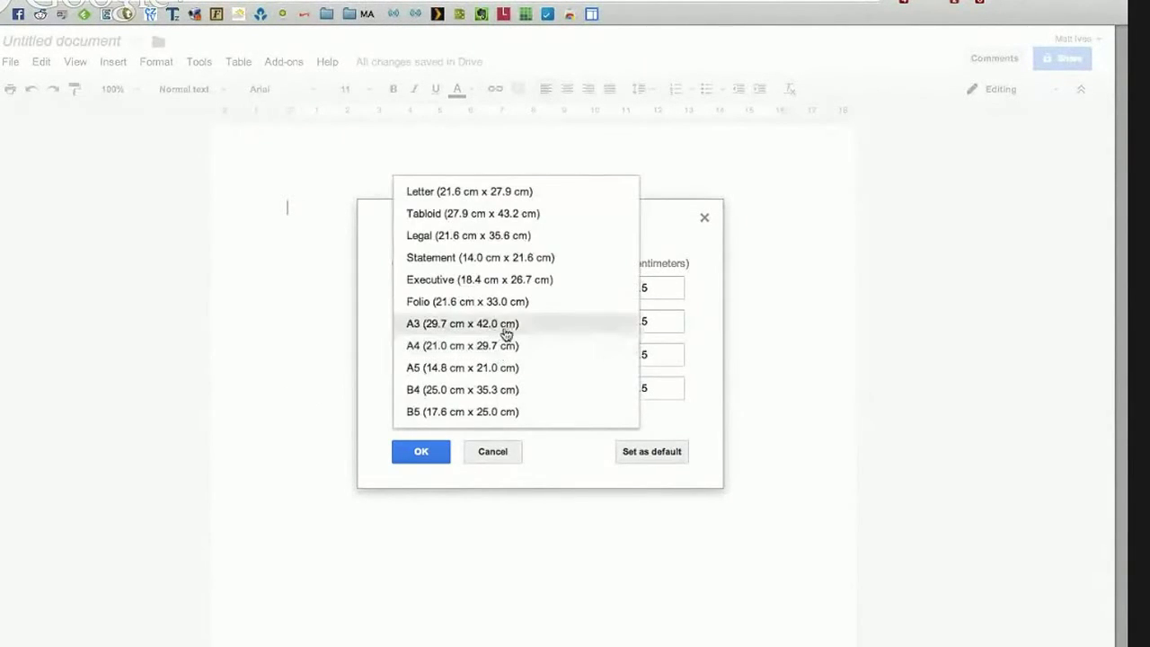
click(506, 332)
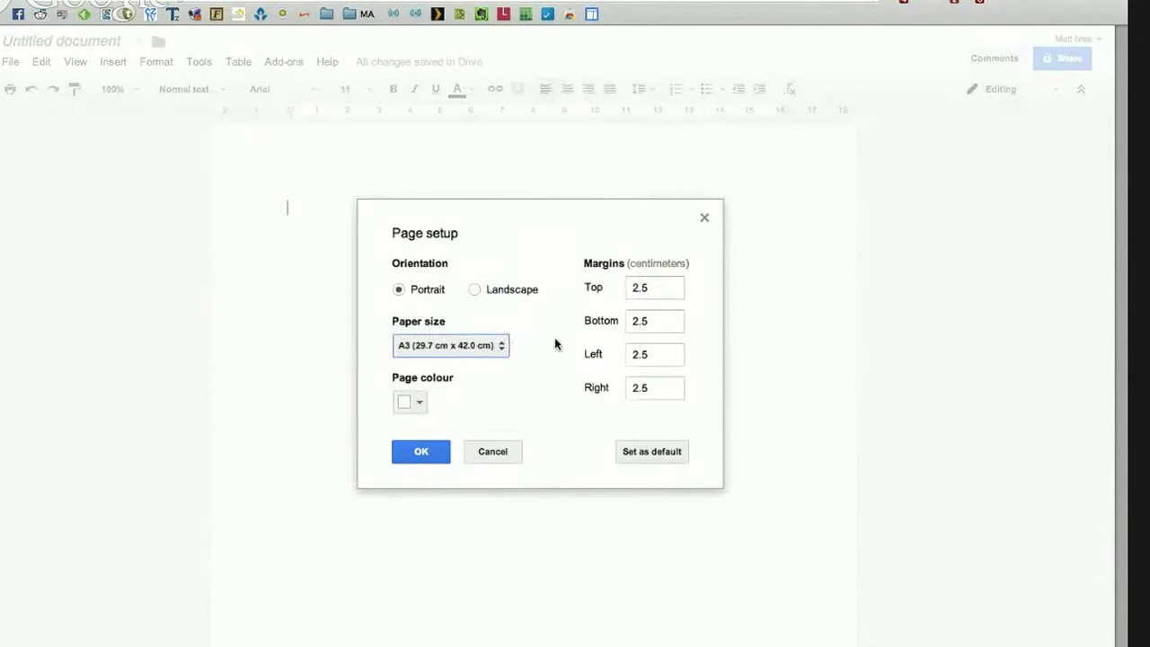
click(426, 454)
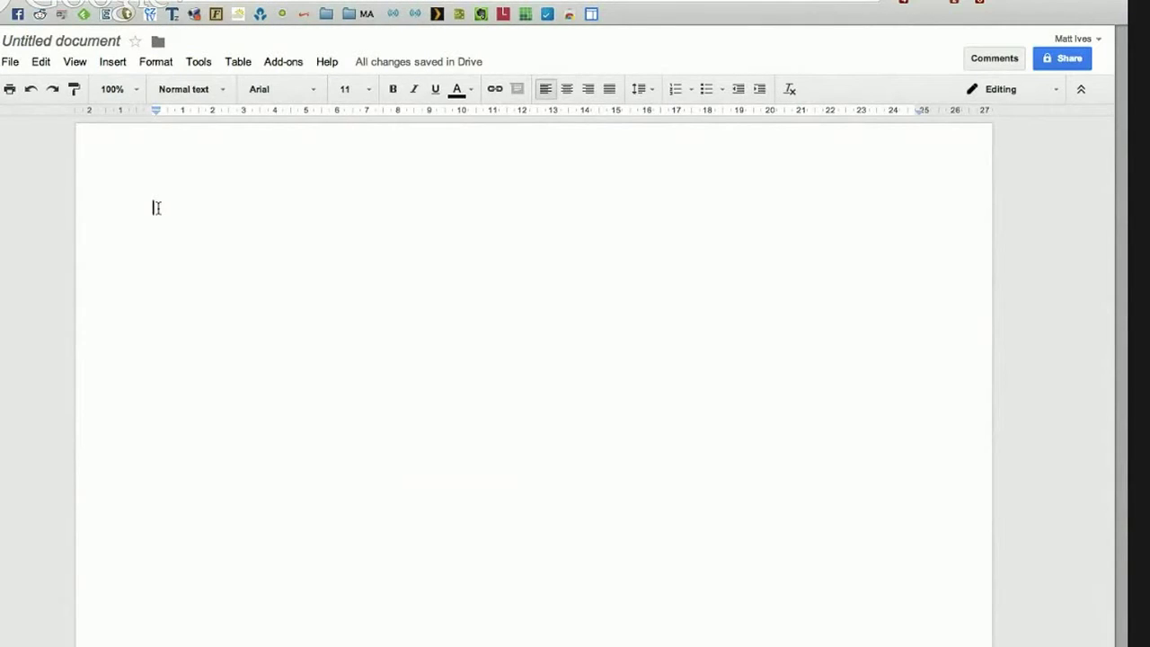
Set all four page margins to 1 cm, save the page setup as default, and test the layout with throwaway text
click(11, 62)
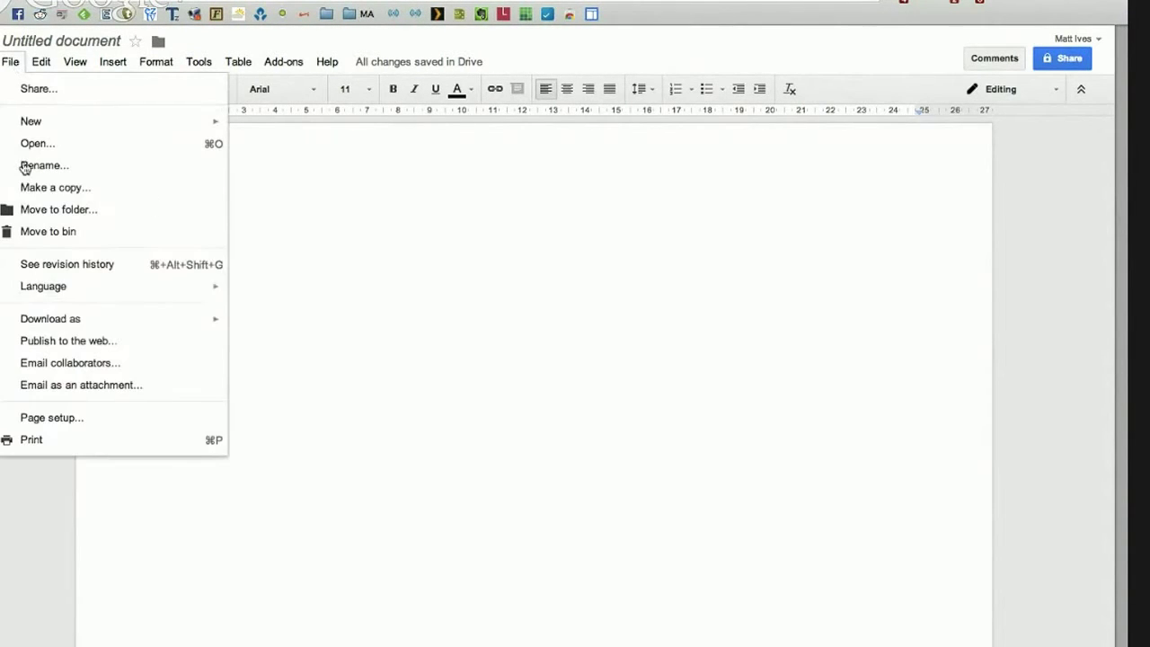
click(70, 417)
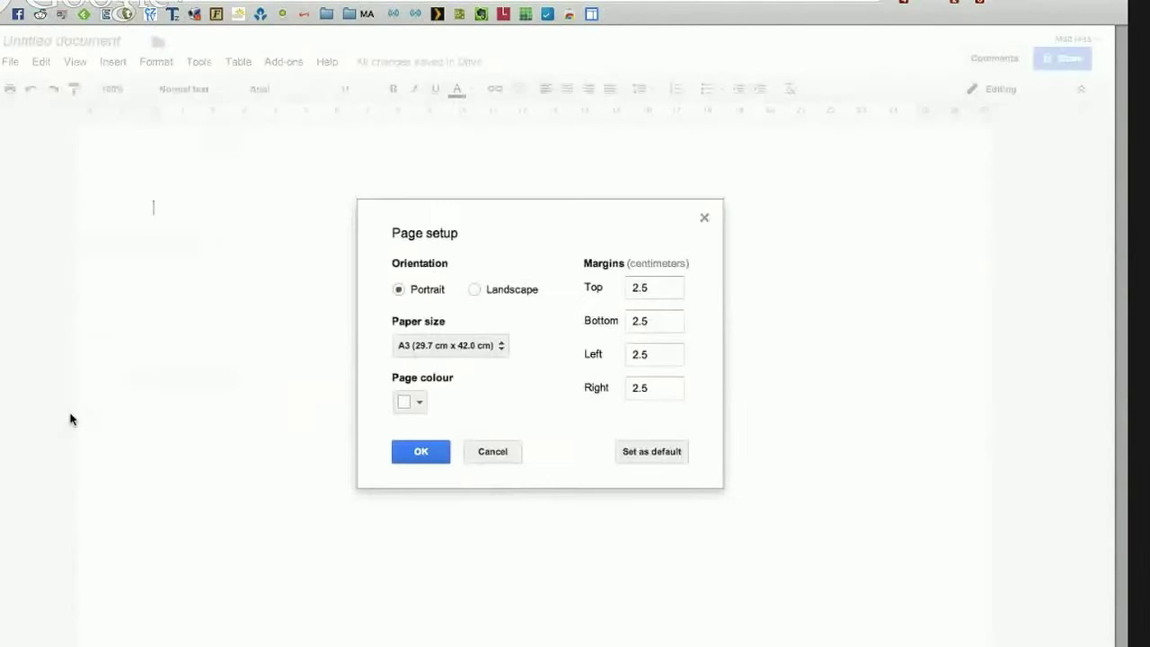
double_click(653, 286)
double_click(657, 321)
text(1)
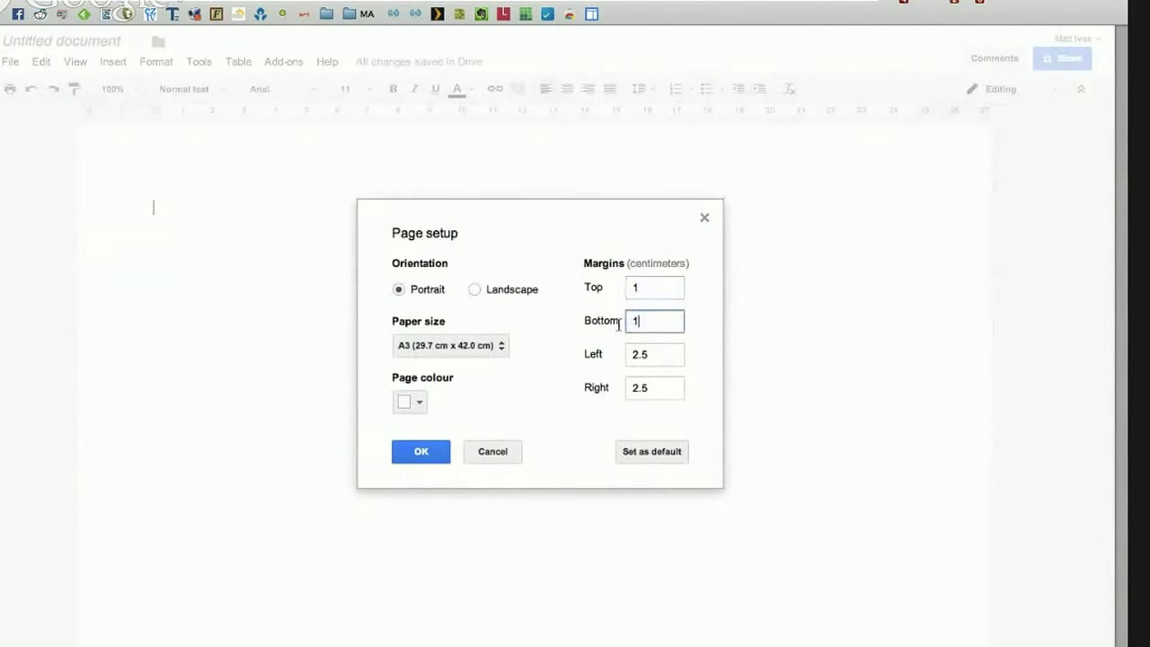
double_click(649, 353)
text(1)
double_click(657, 386)
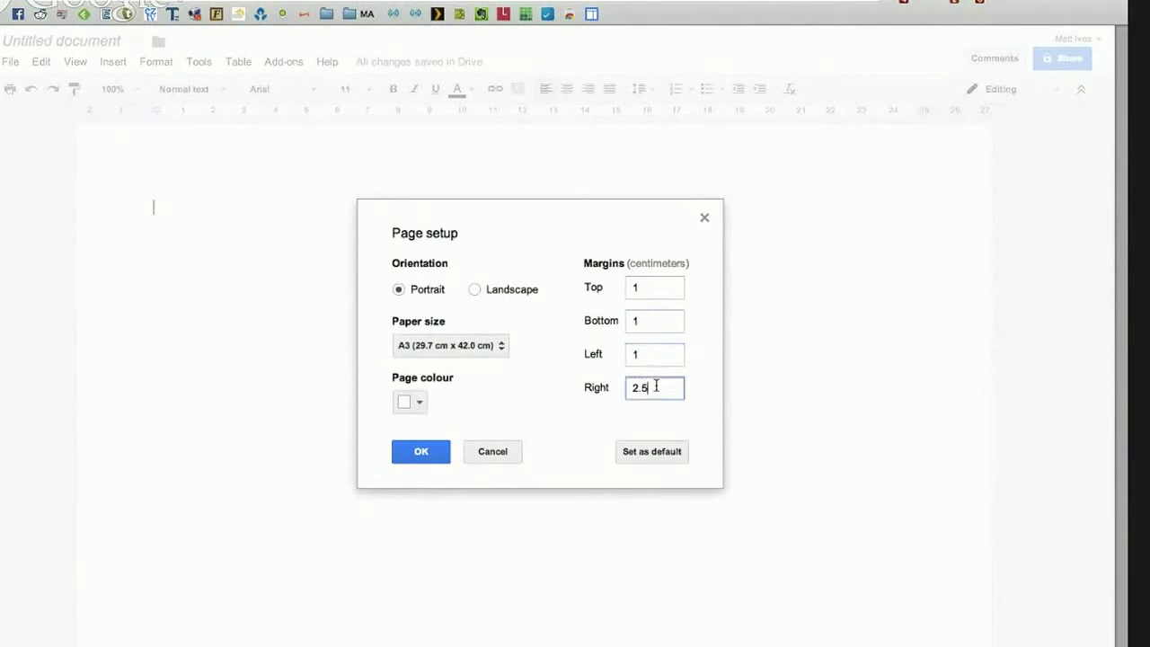
text(1)
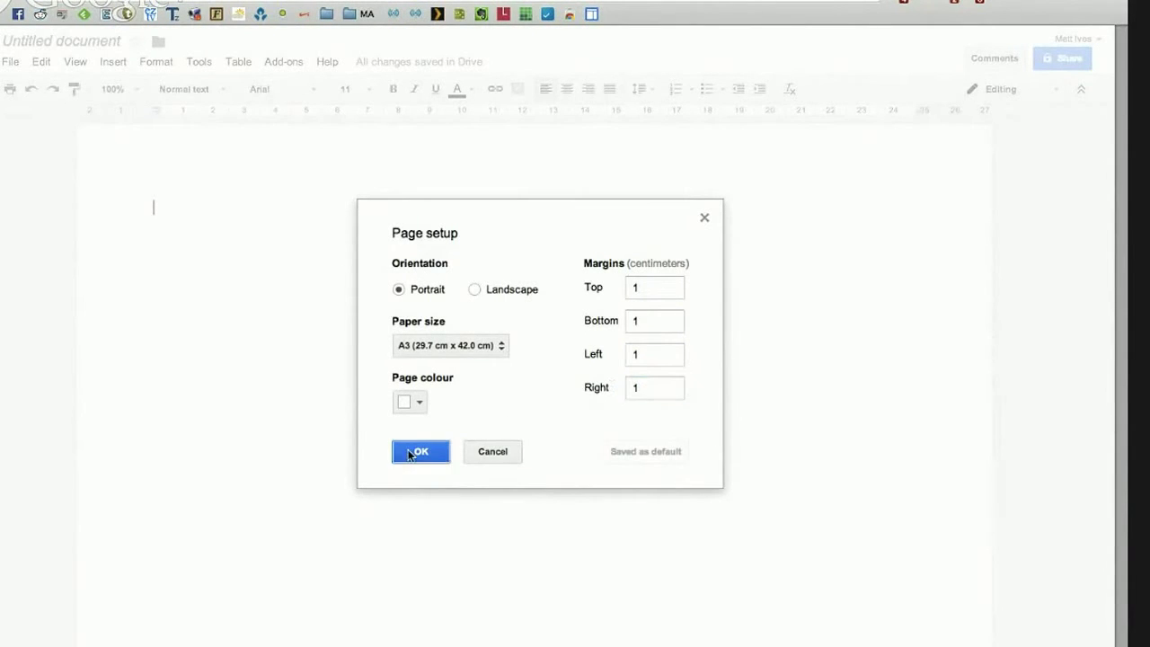
click(411, 452)
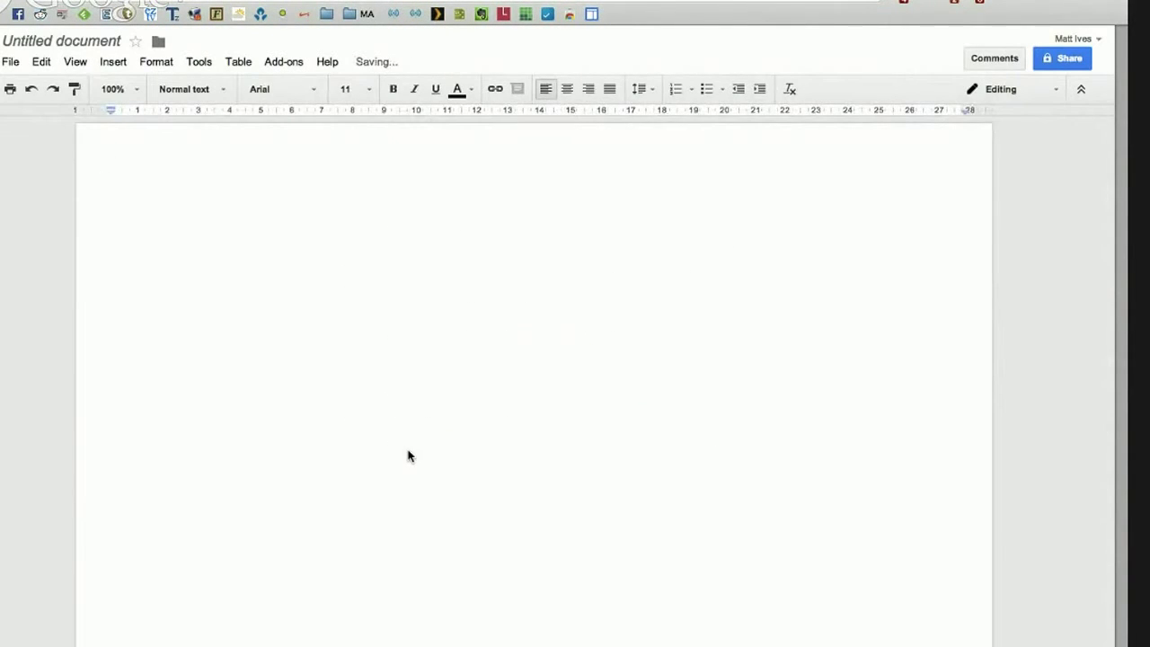
text(dfgdfsgsdfg)
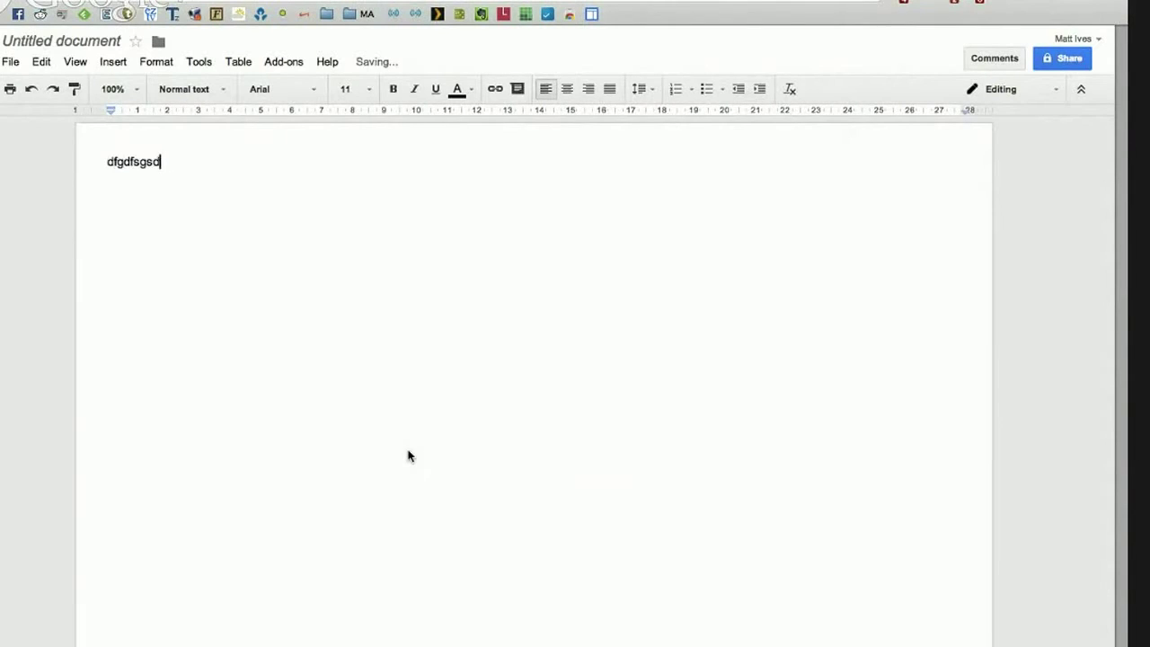
key(BackSpace)
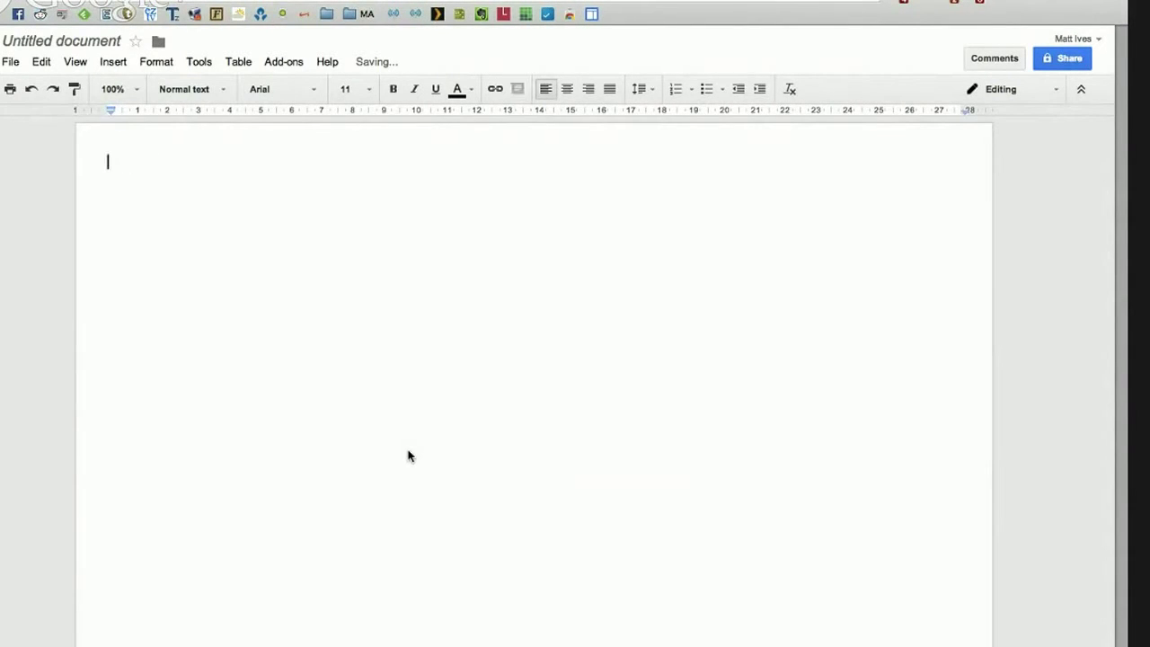
Change the document's paper size to A5 (14.8 cm x 21.0 cm)
click(11, 62)
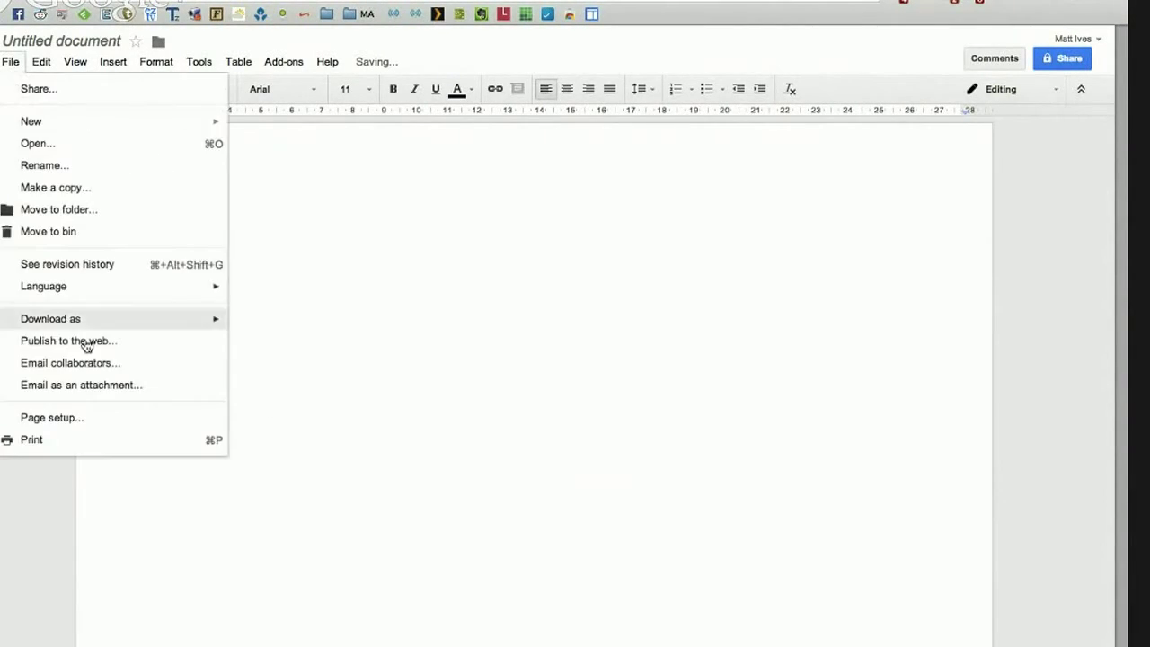
click(80, 419)
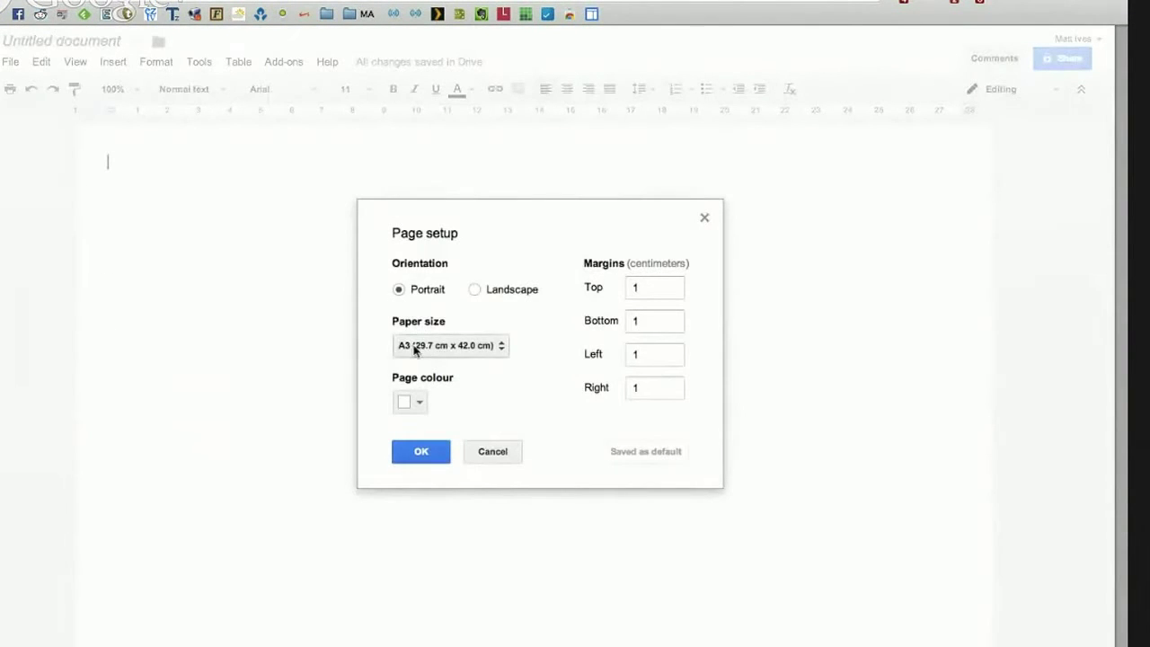
click(415, 347)
click(457, 390)
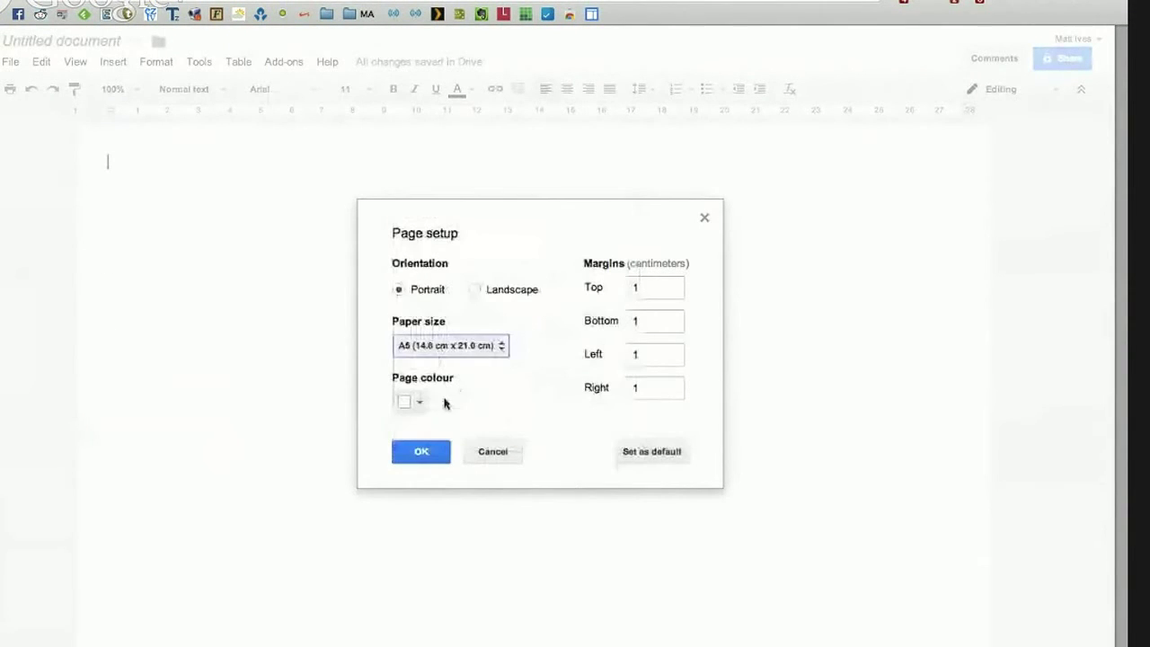
click(419, 453)
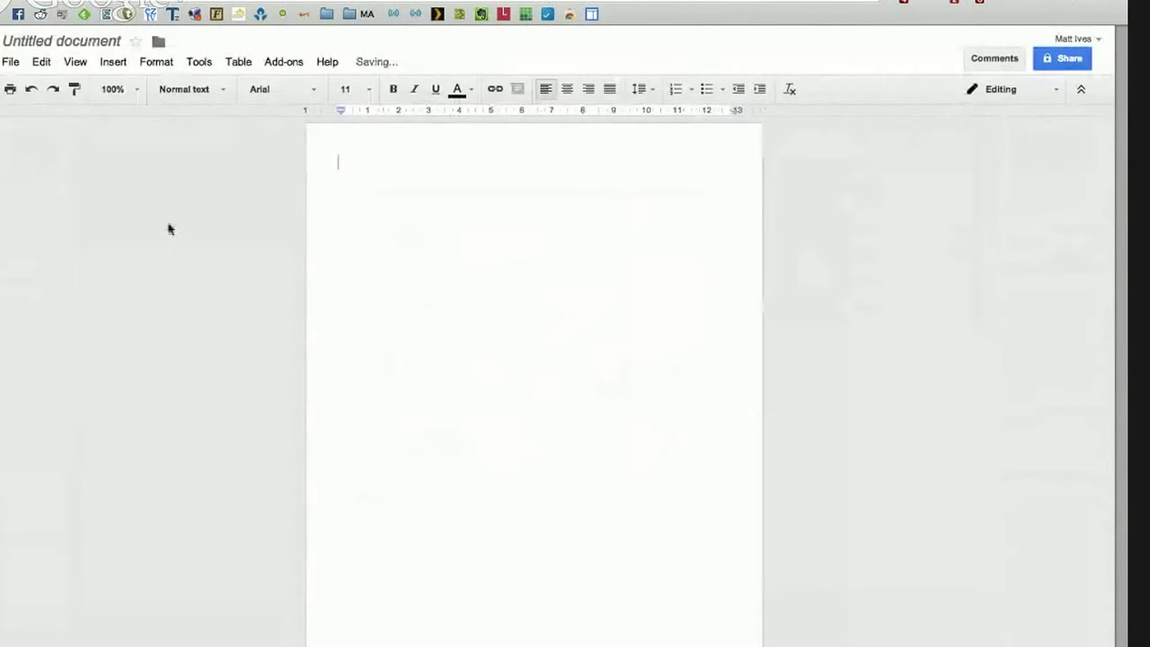
Set the A5 page's orientation to landscape
click(12, 61)
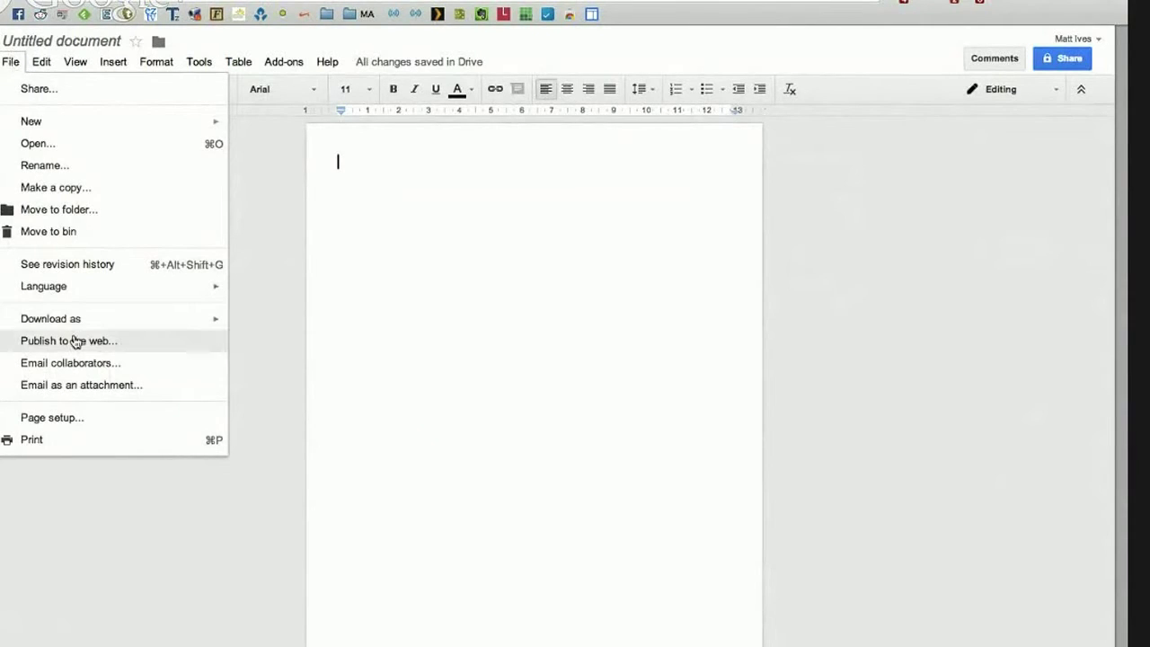
click(68, 418)
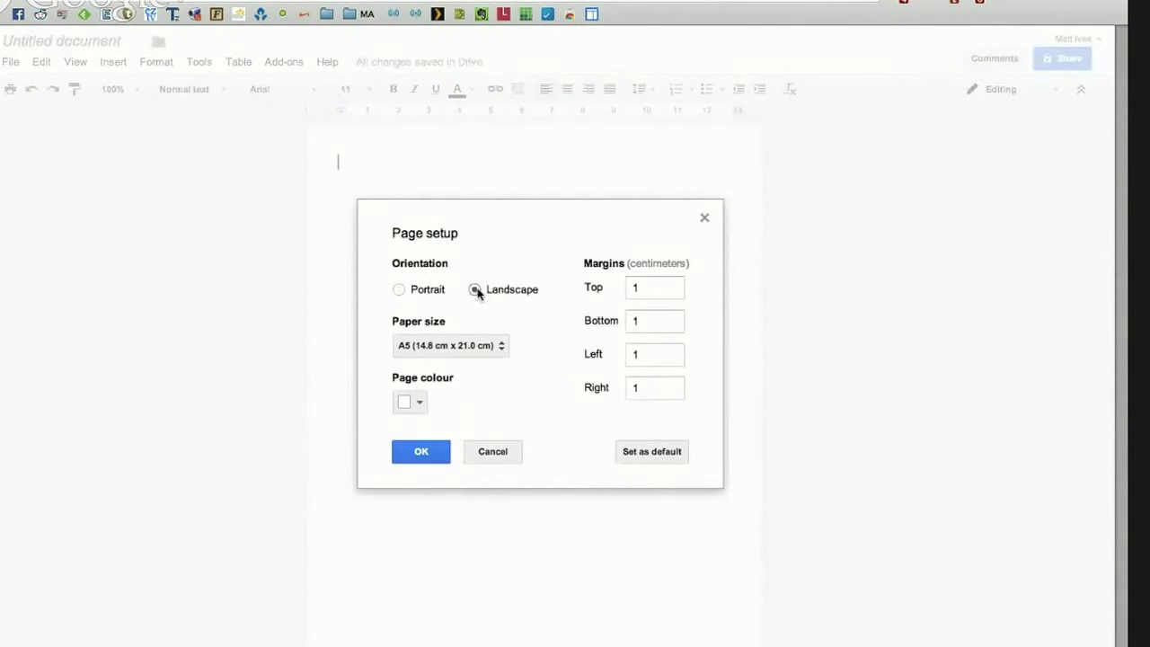
click(439, 444)
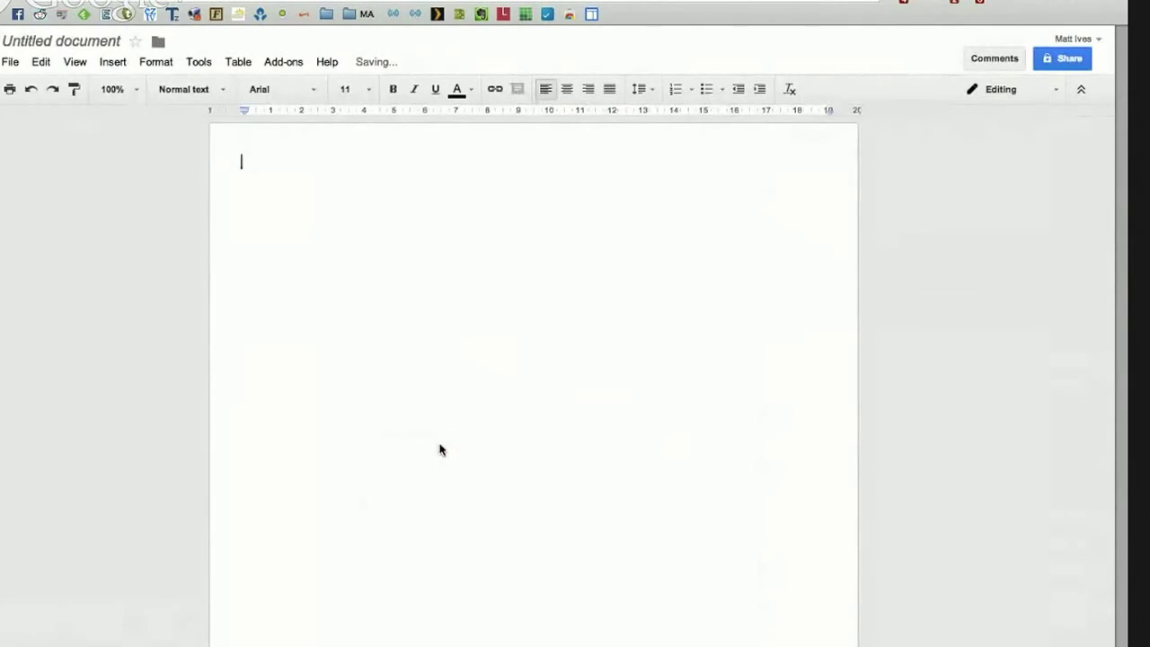
Set the document's page colour to dark purple
click(9, 61)
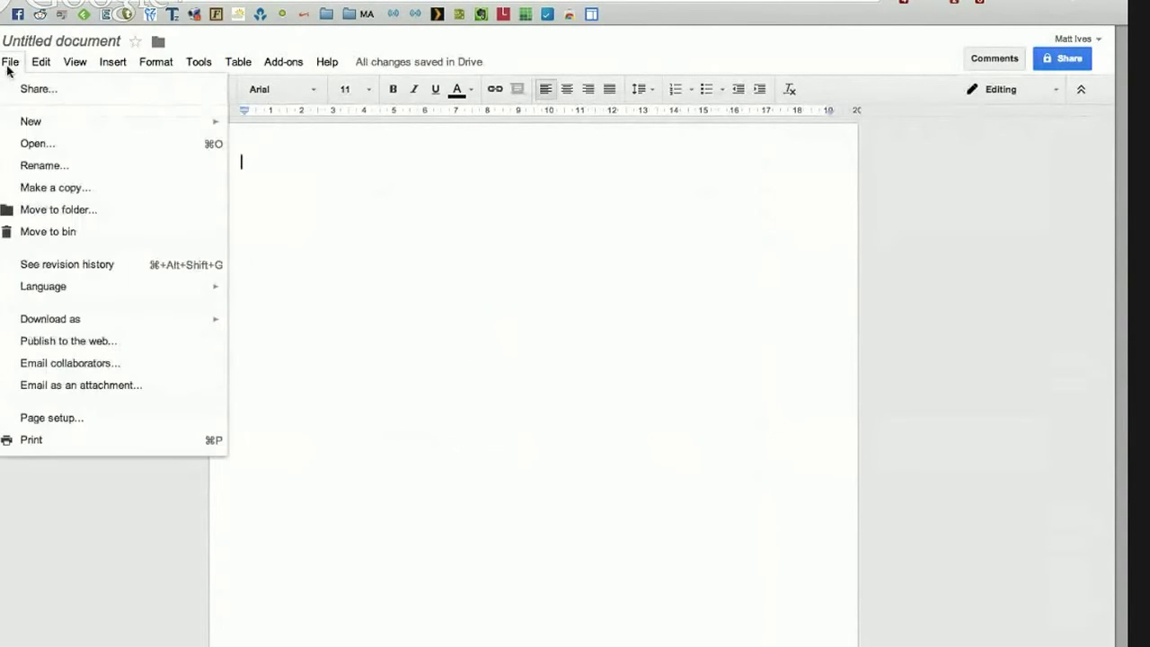
click(75, 417)
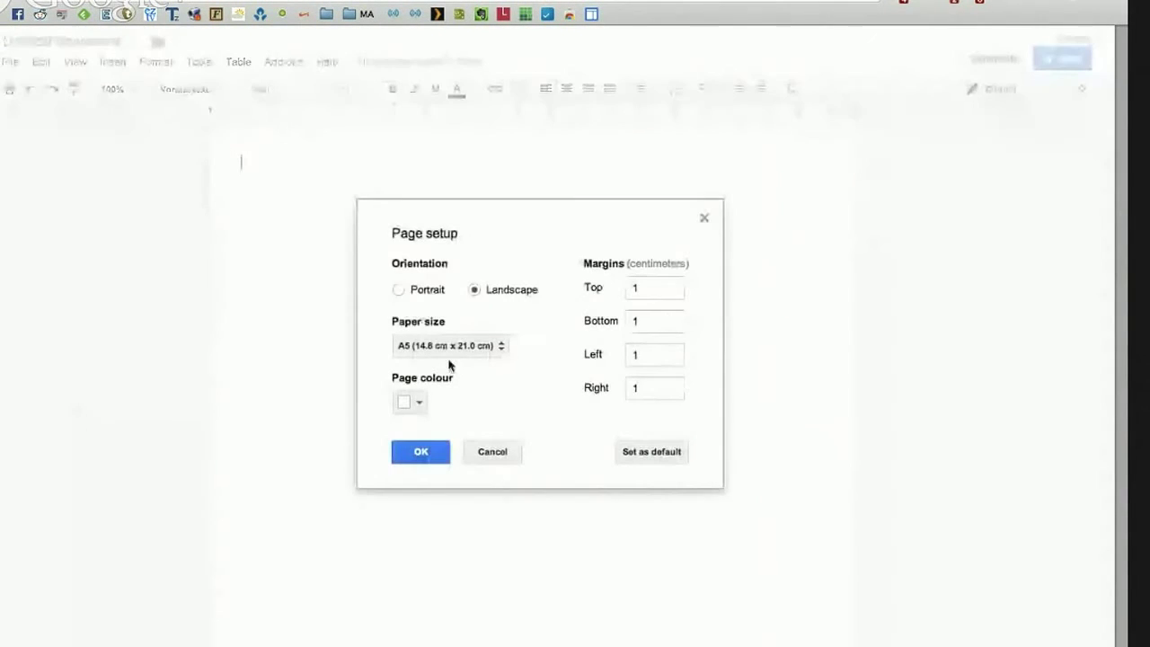
click(419, 403)
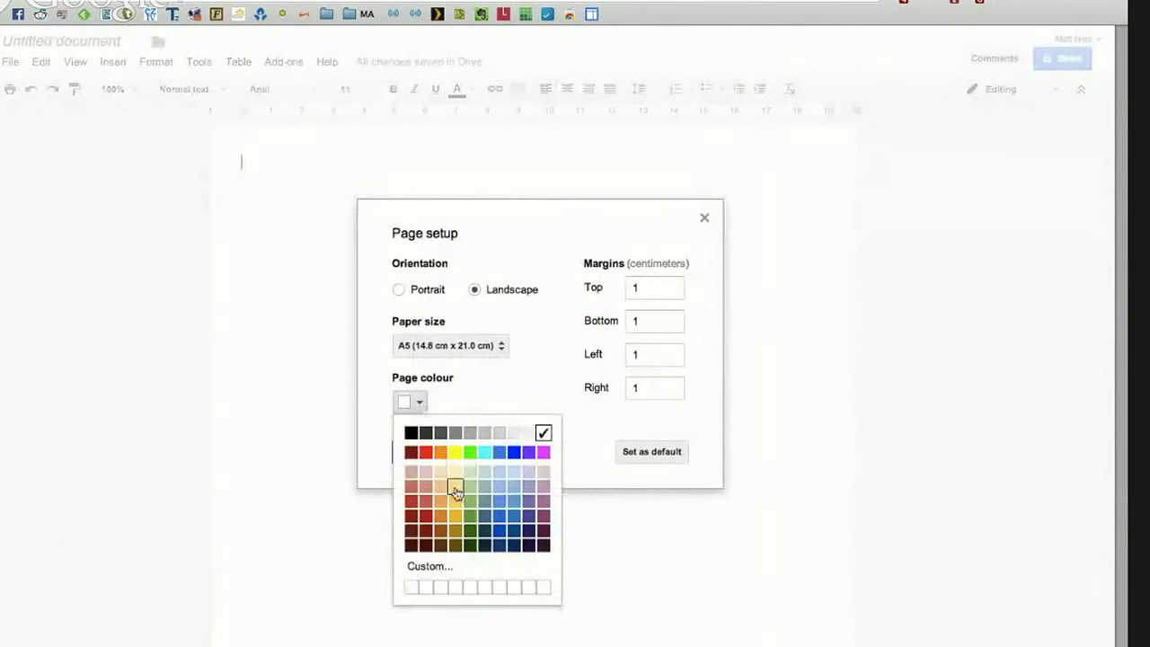
click(530, 519)
click(422, 451)
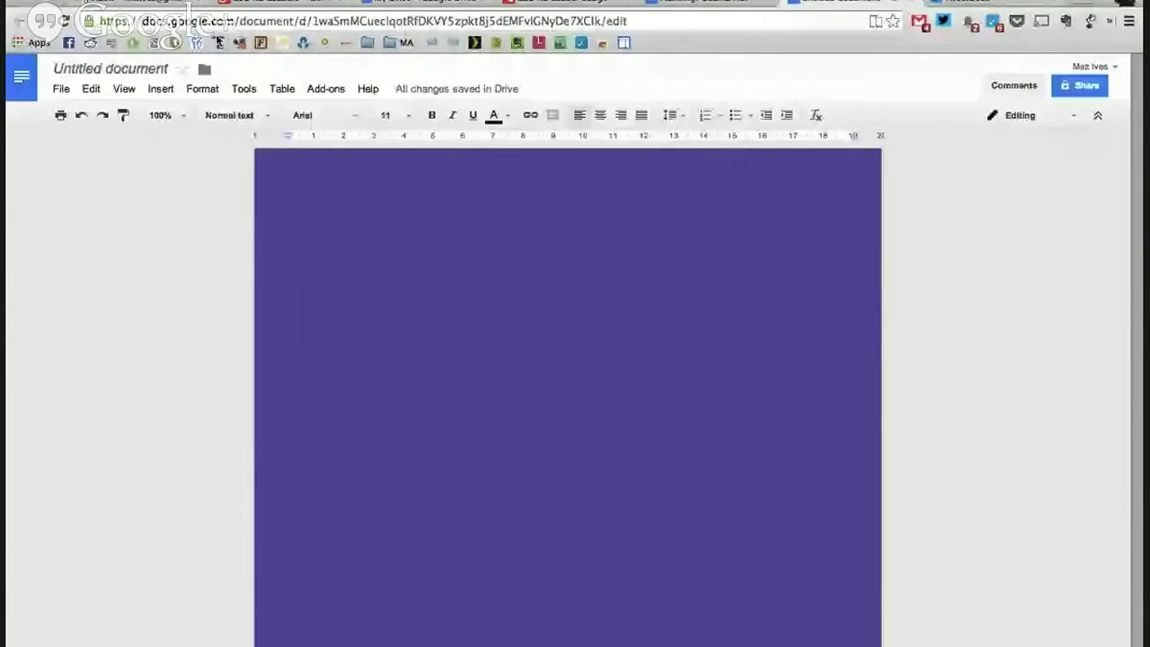
Change the document's page colour to medium green
click(59, 89)
click(99, 433)
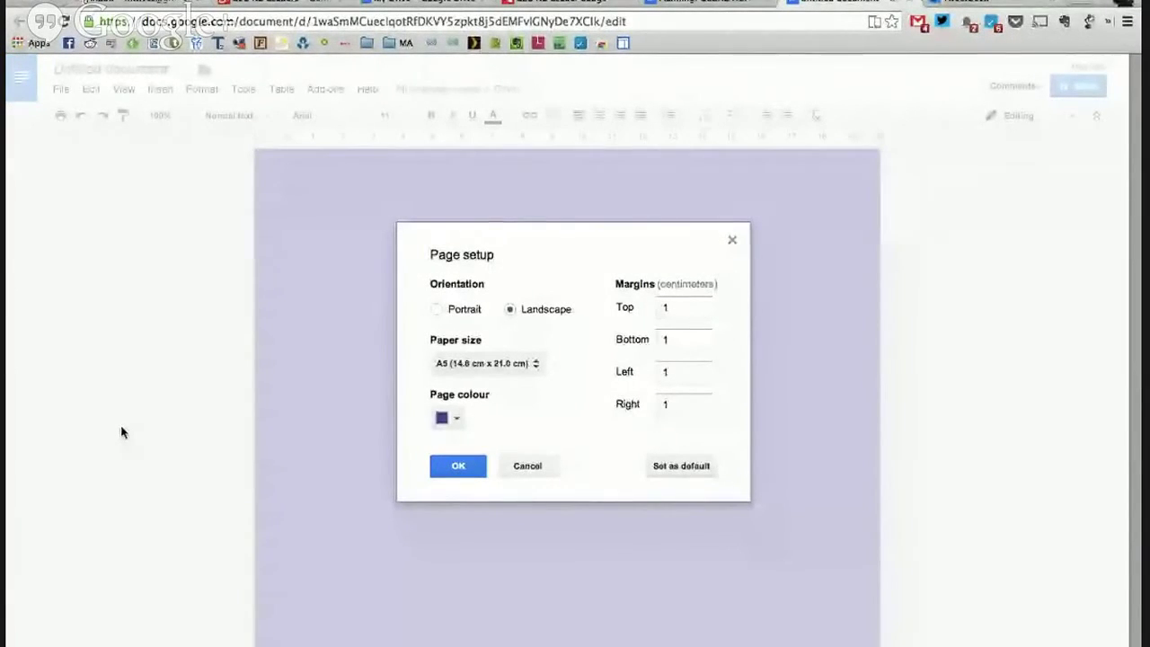
click(460, 421)
click(500, 522)
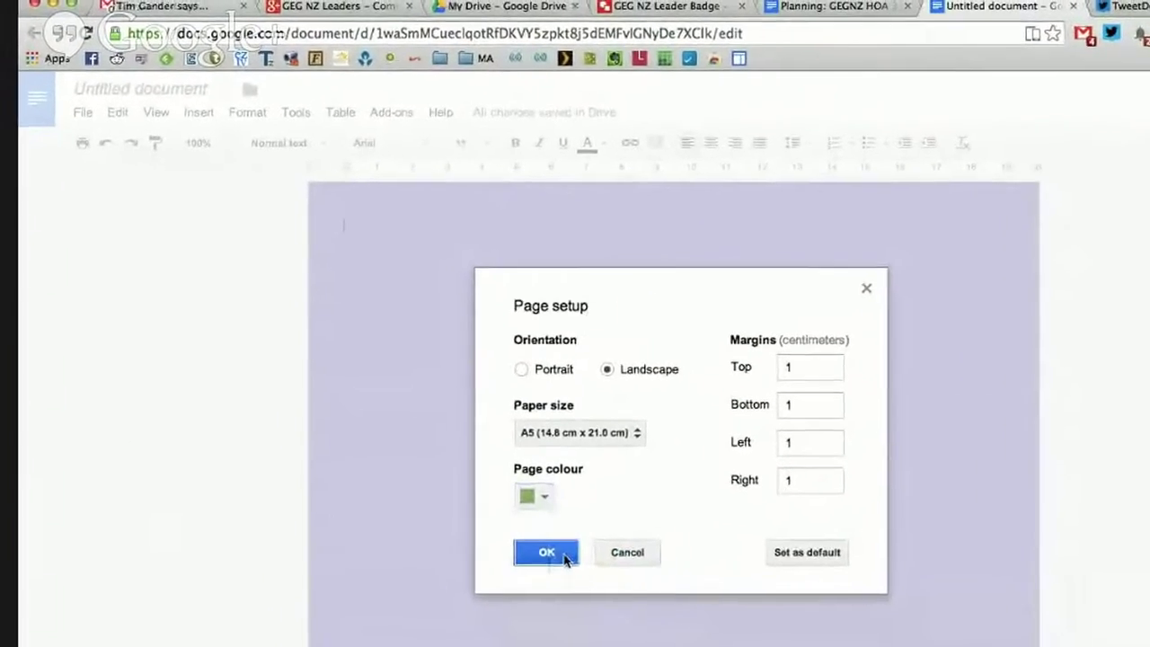
click(459, 468)
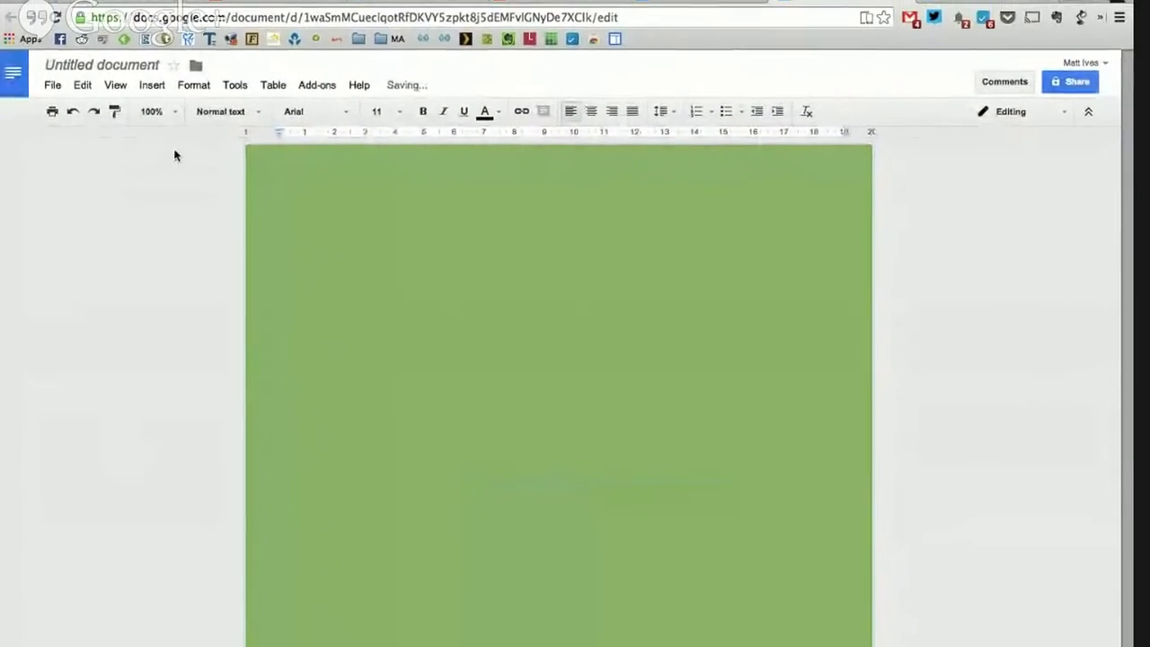
Change the document's page colour to bright cornflower blue
click(52, 83)
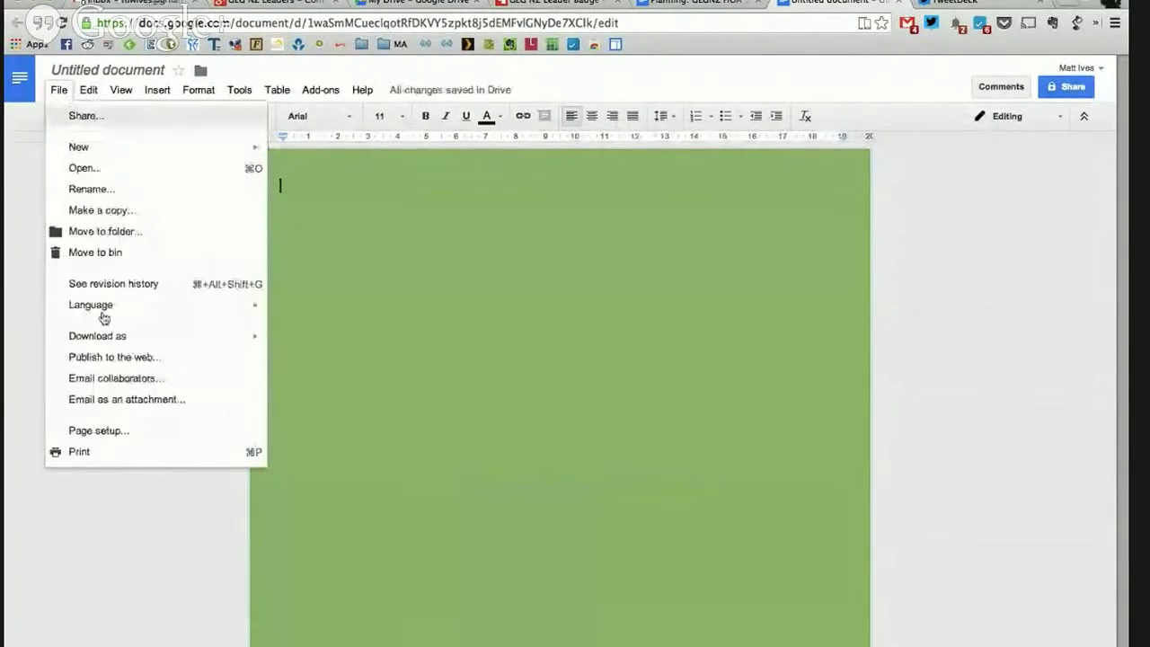
click(116, 433)
click(447, 416)
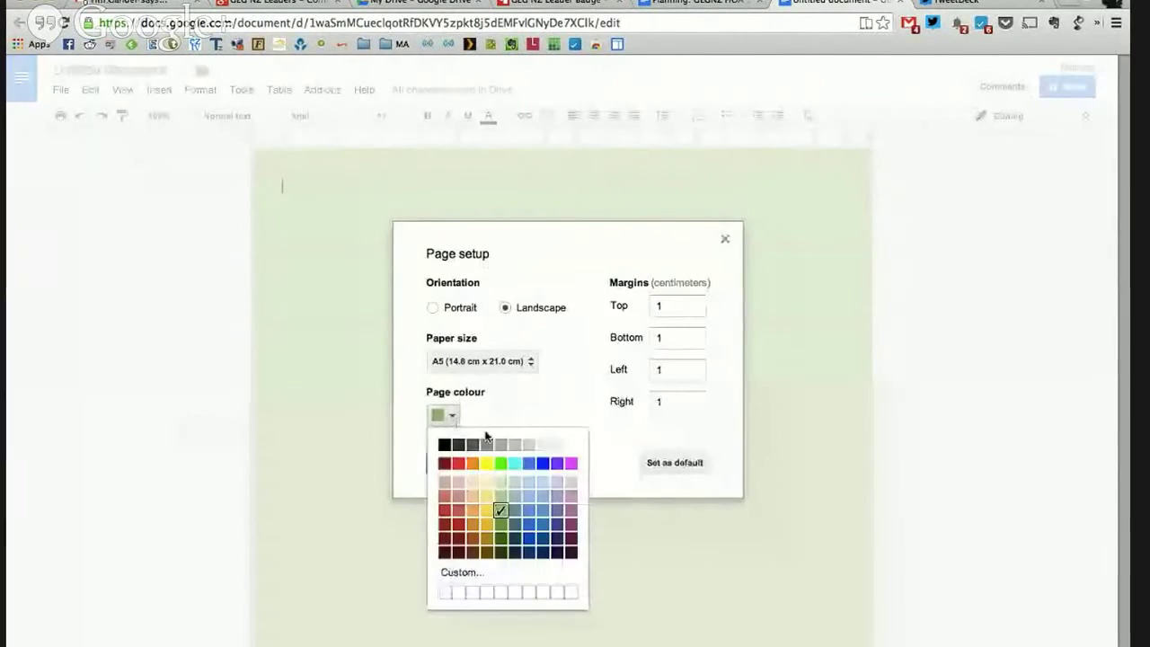
click(530, 464)
click(454, 464)
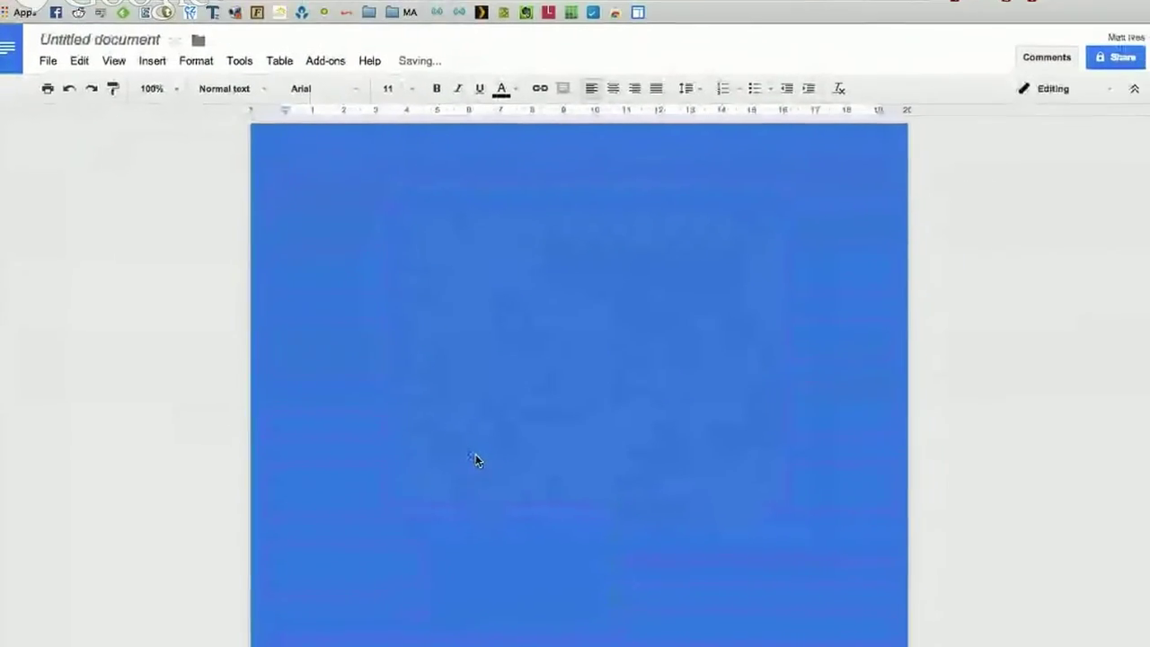